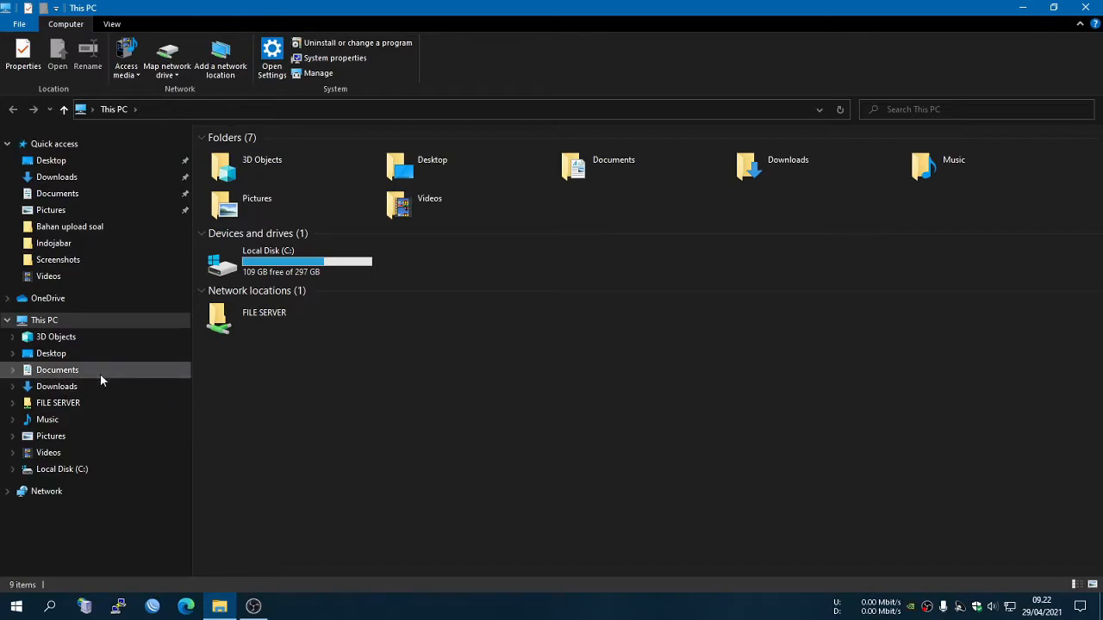
- Open the document Template Soal 51#R.2.docx from the Bahan upload soal folder in Word
left_click(1085, 8)
double_click(1092, 29)
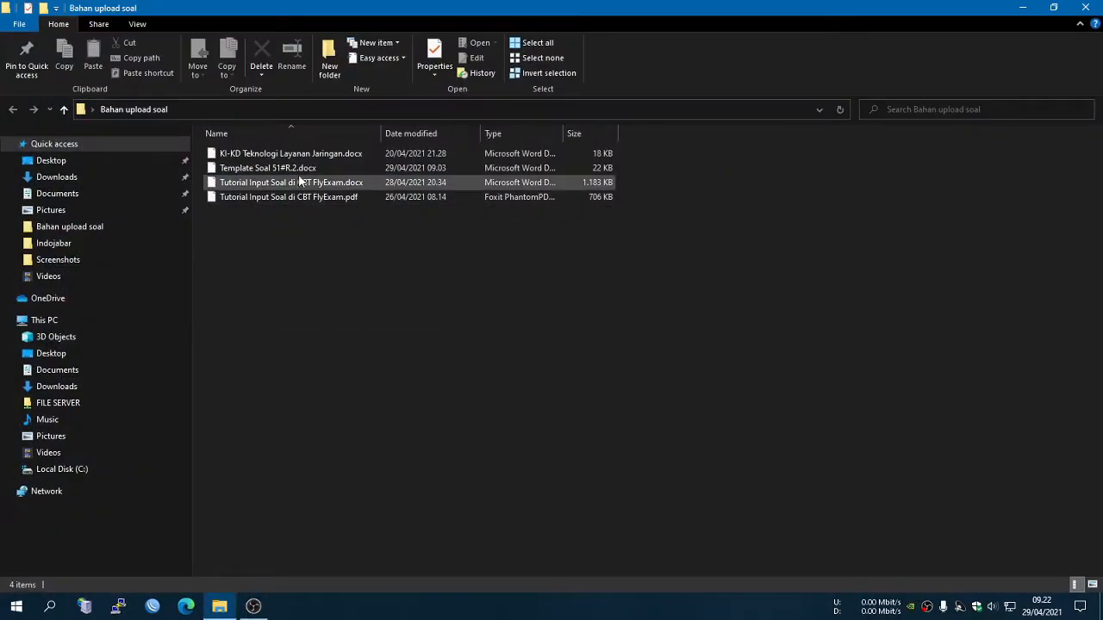
double_click(293, 169)
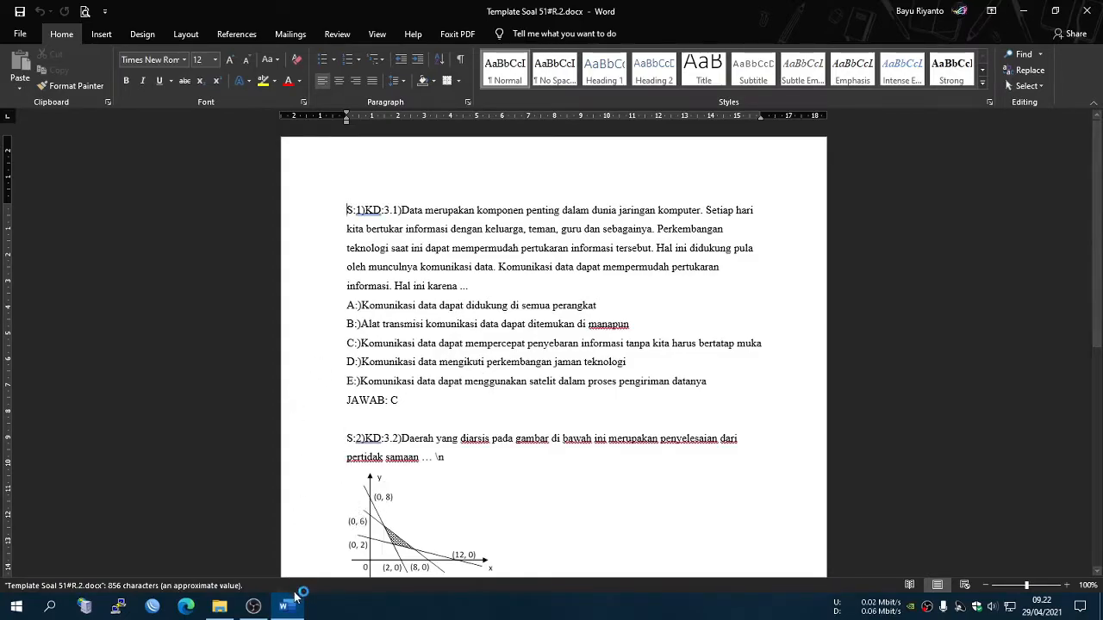
mouse_move(294, 608)
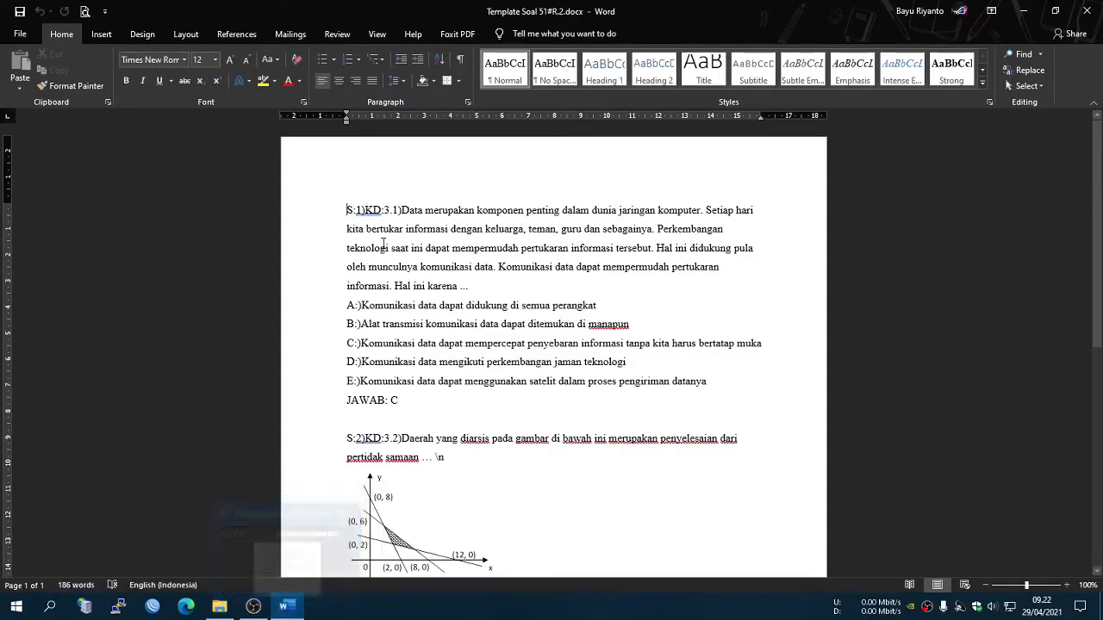
- Examine the full block of question 1, from its S:1)KD:3.1) codes down to the JAWAB line
left_click_drag(346, 209, 449, 401)
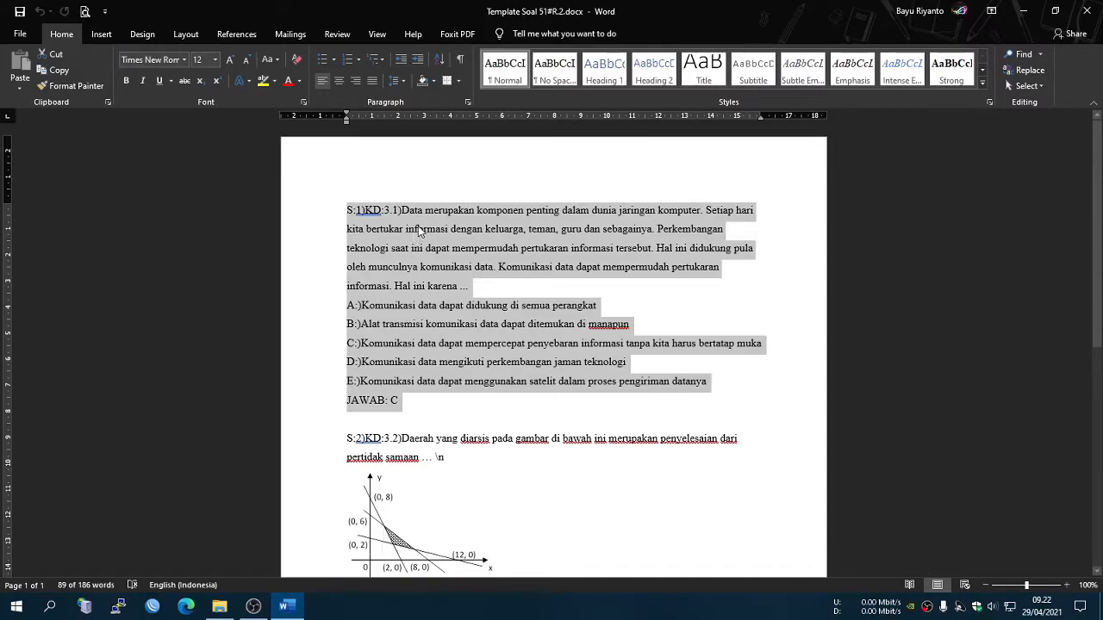
left_click(420, 231)
left_click_drag(401, 210, 357, 211)
left_click(420, 305)
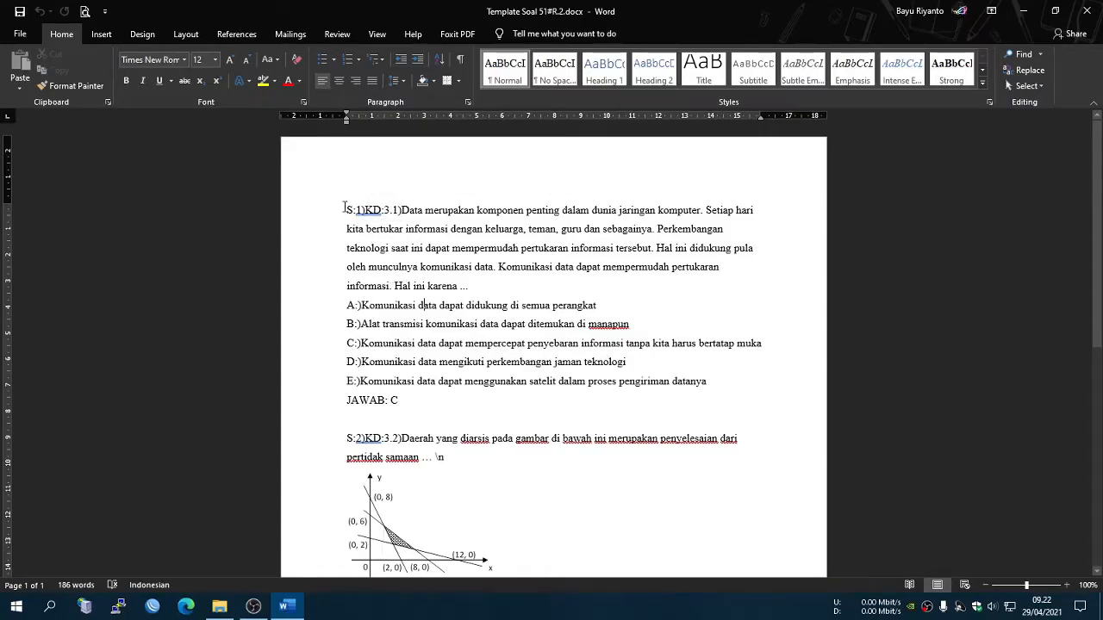
left_click_drag(346, 210, 364, 210)
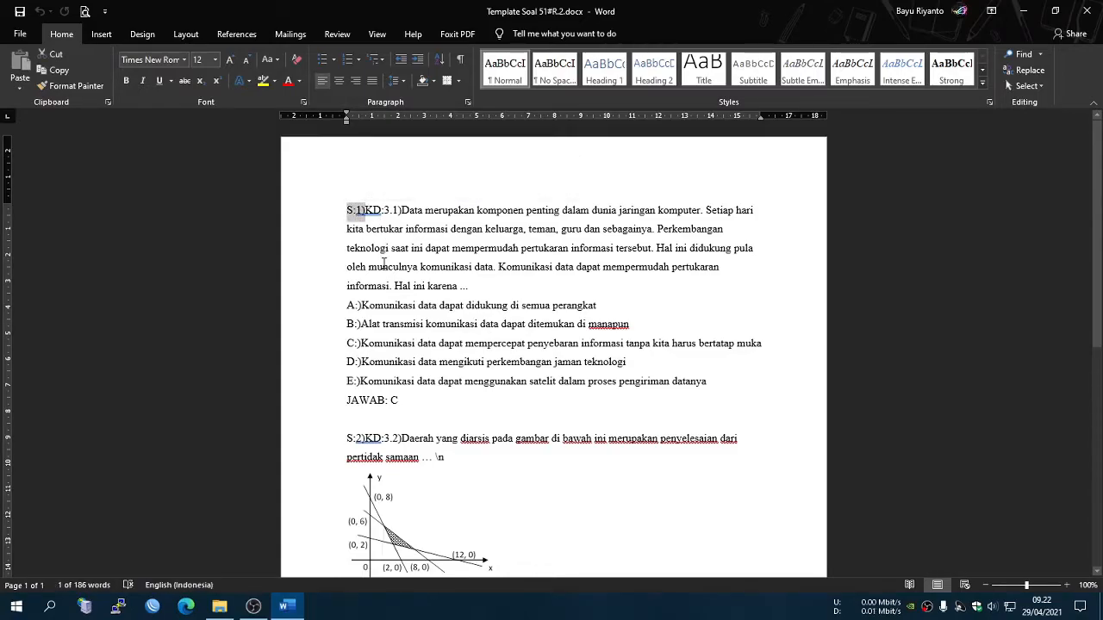
left_click(366, 210)
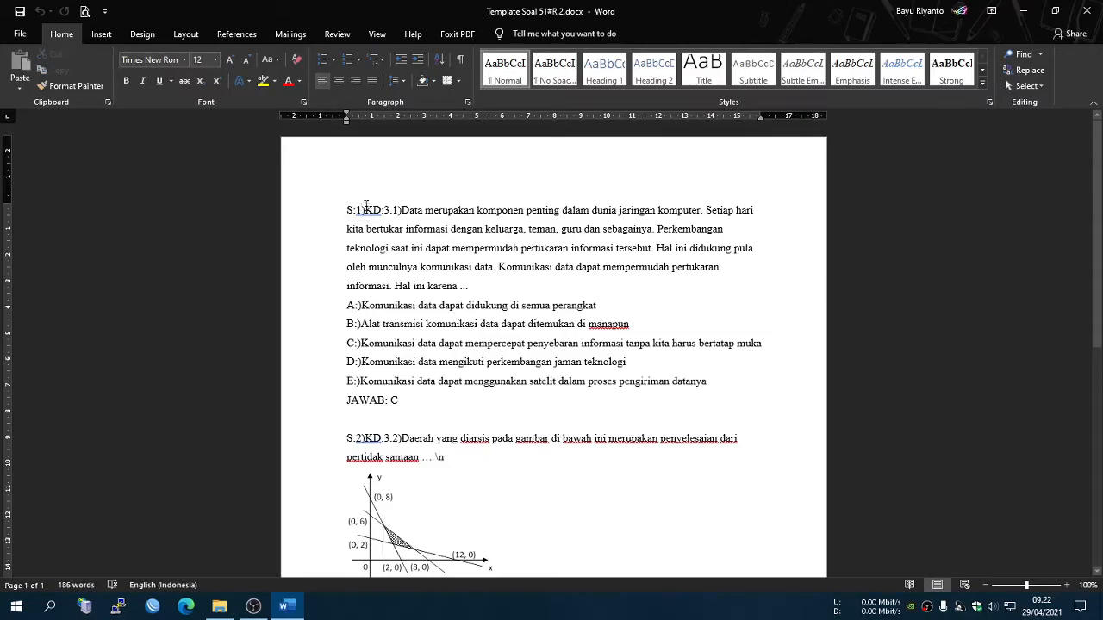
- Examine the question number code S:1) at the start of question 1 up close
scroll(366, 207, "up", 8)
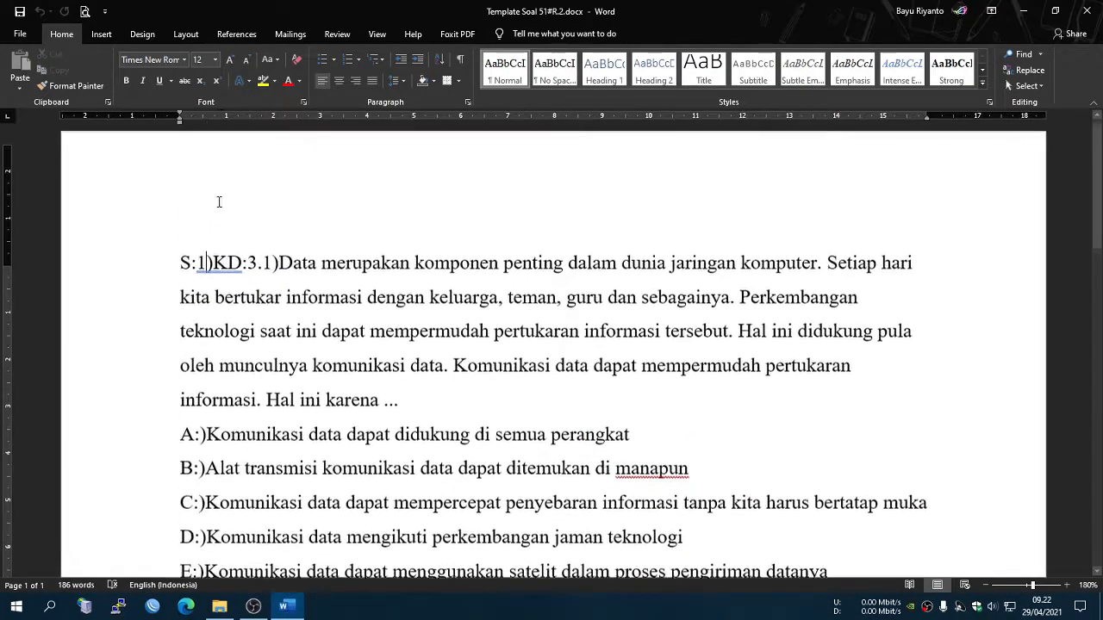
scroll(219, 199, "up", 1)
left_click_drag(180, 275, 213, 277)
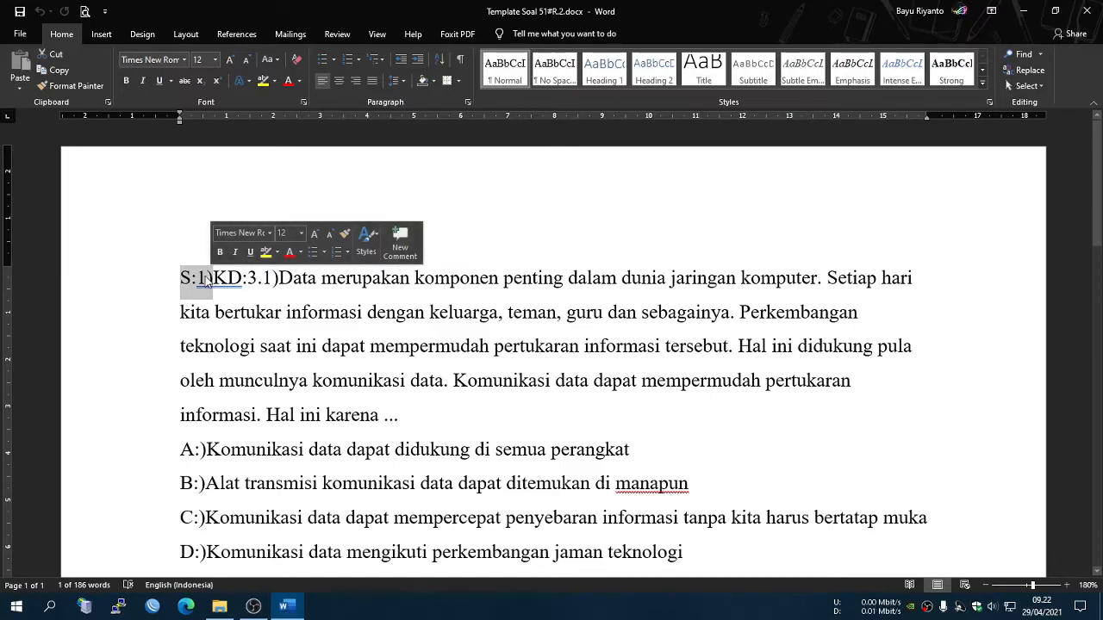
left_click(206, 277)
key("Left")
key("Left")
left_click_drag(192, 275, 180, 276)
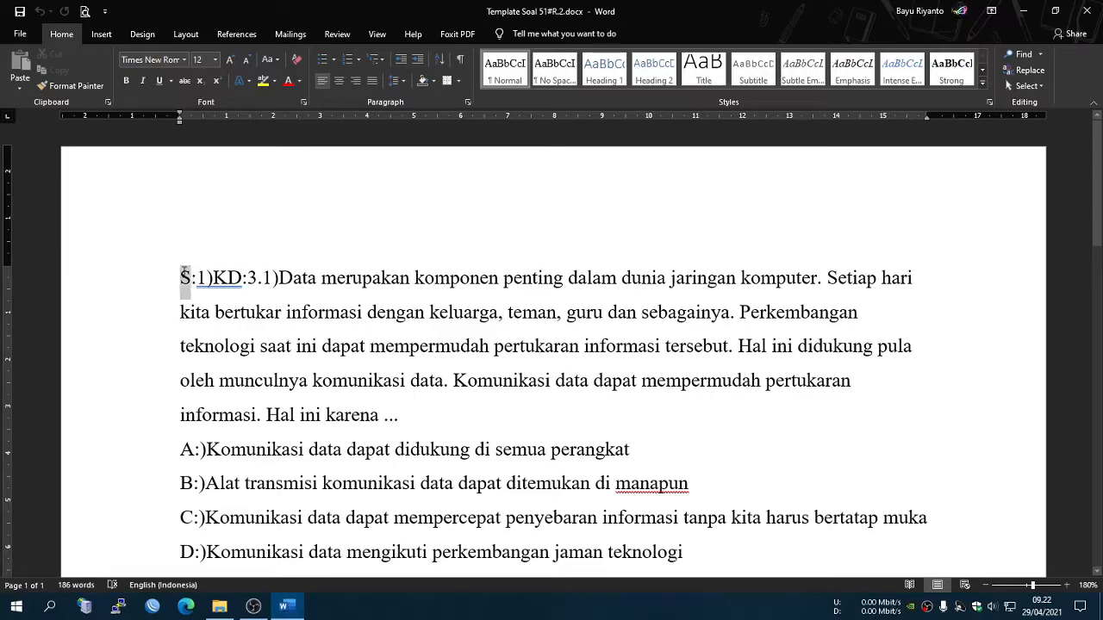
key("Left")
- Examine the KD:3.1) competency code of question 1 and the question text that directly follows it
left_click_drag(213, 277, 282, 277)
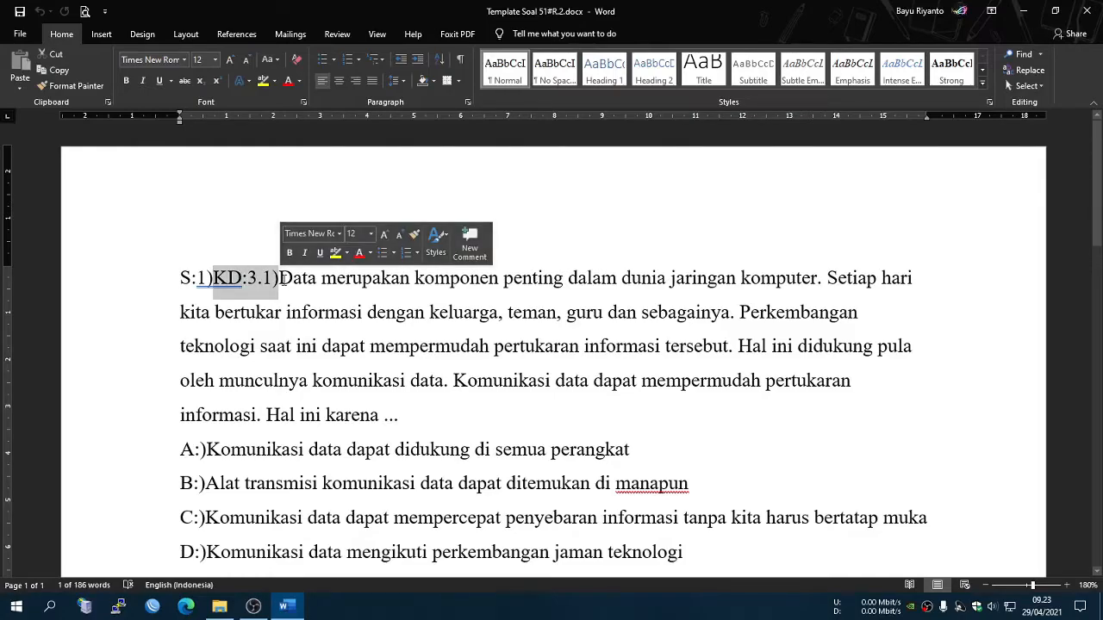
left_click(229, 279)
left_click_drag(214, 278, 282, 278)
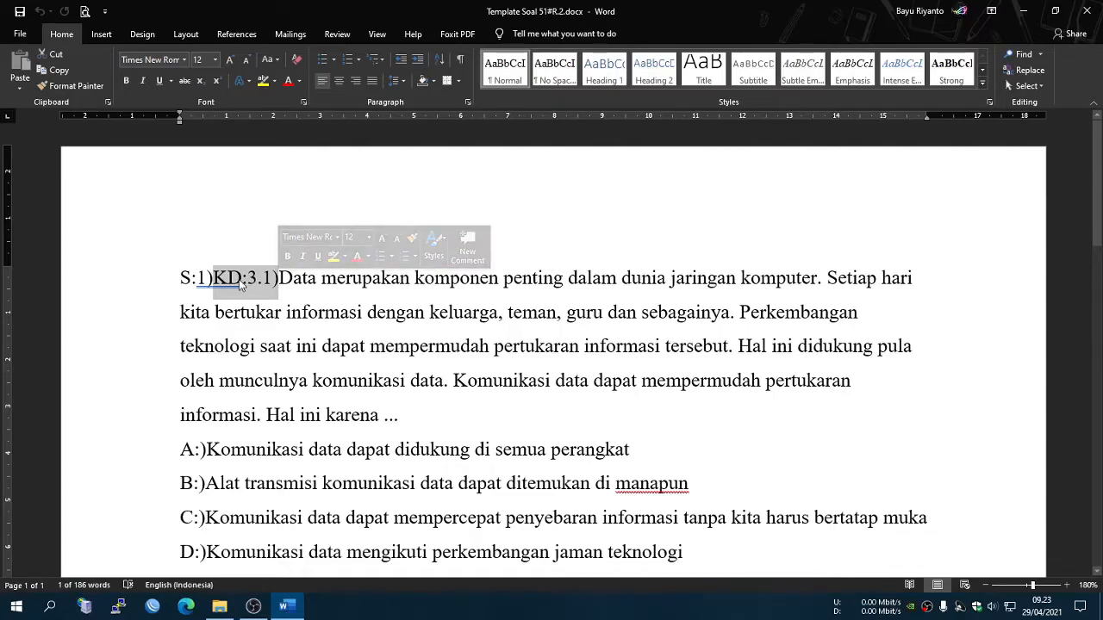
left_click(273, 278)
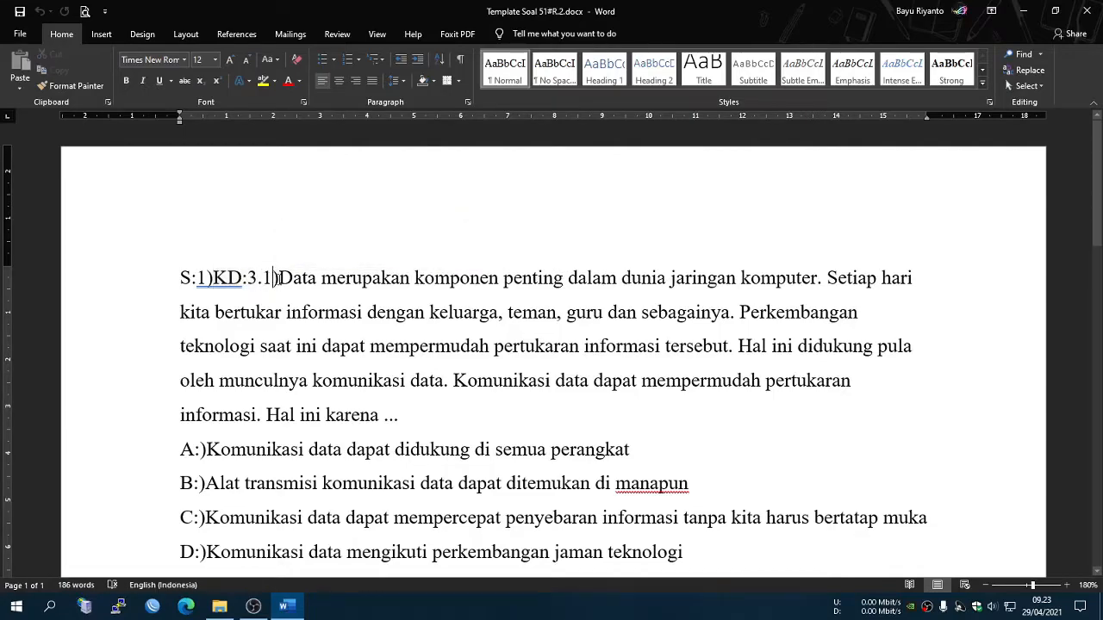
left_click_drag(282, 278, 405, 416)
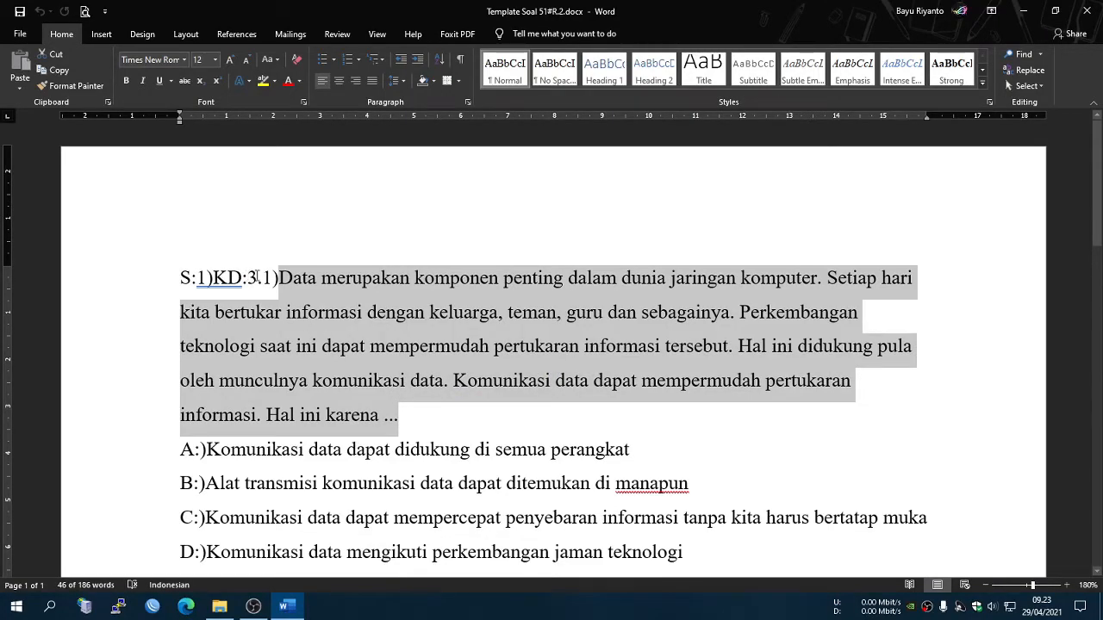
left_click(322, 316)
left_click_drag(279, 277, 398, 417)
- Change the competency code of question 1 to KD:3.6 as a trial and restore it to KD:3.1
double_click(266, 277)
type("6")
left_click(301, 322)
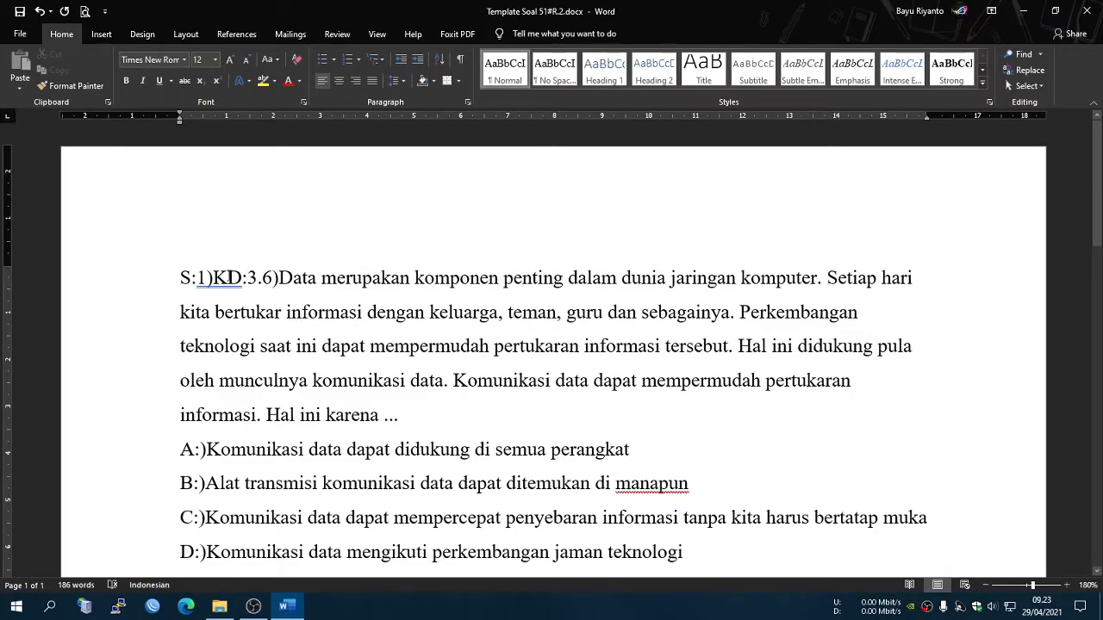
left_click_drag(228, 278, 273, 278)
left_click(254, 278)
left_click(293, 277)
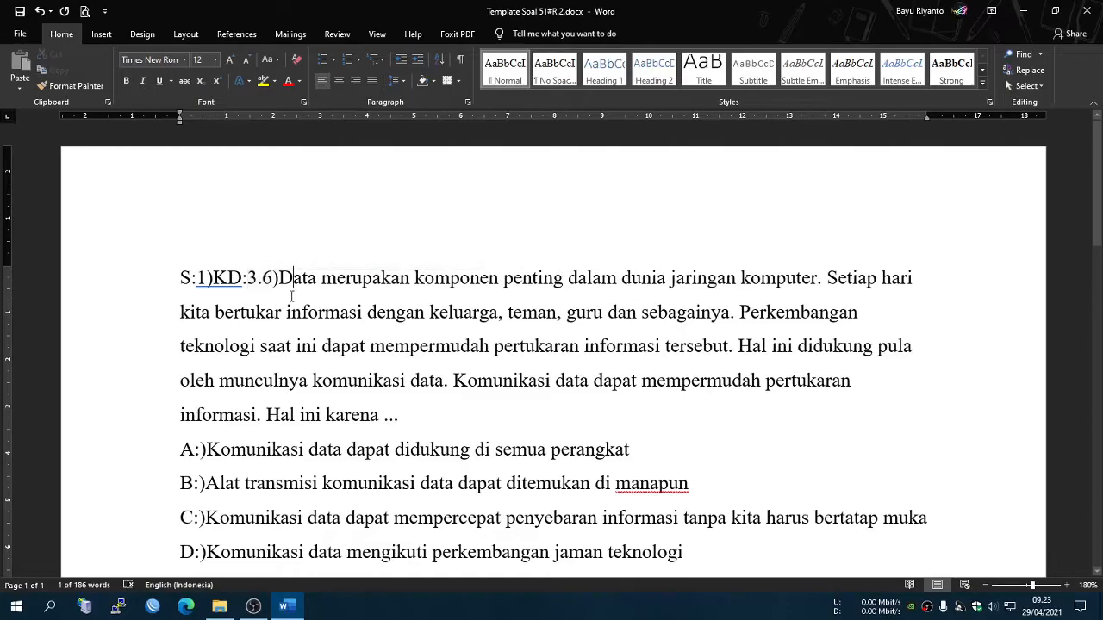
left_click_drag(274, 278, 263, 277)
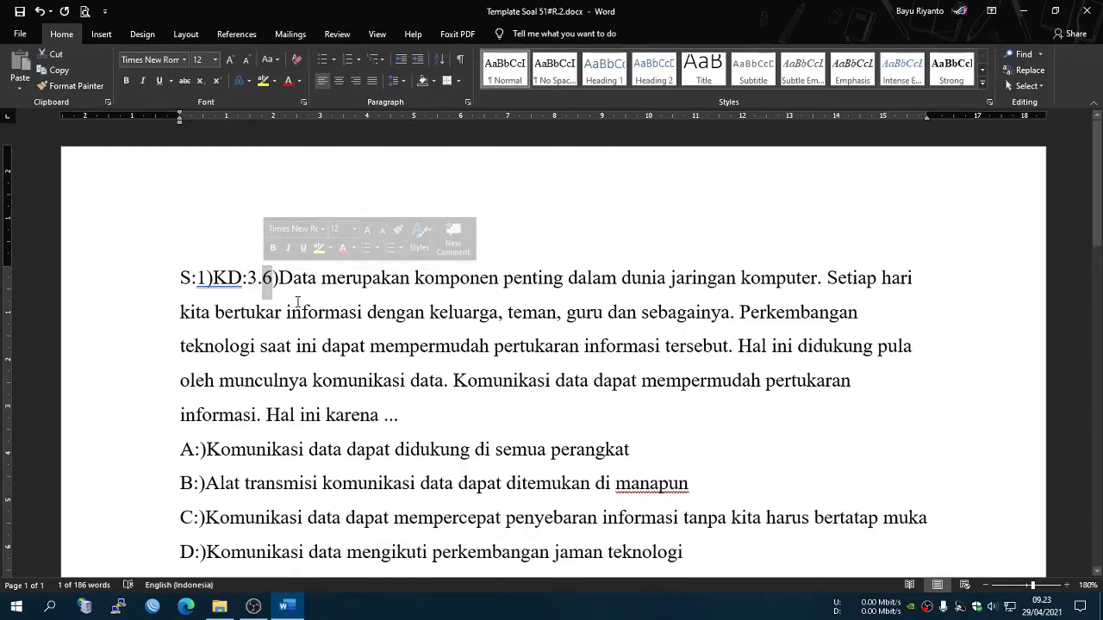
type("1")
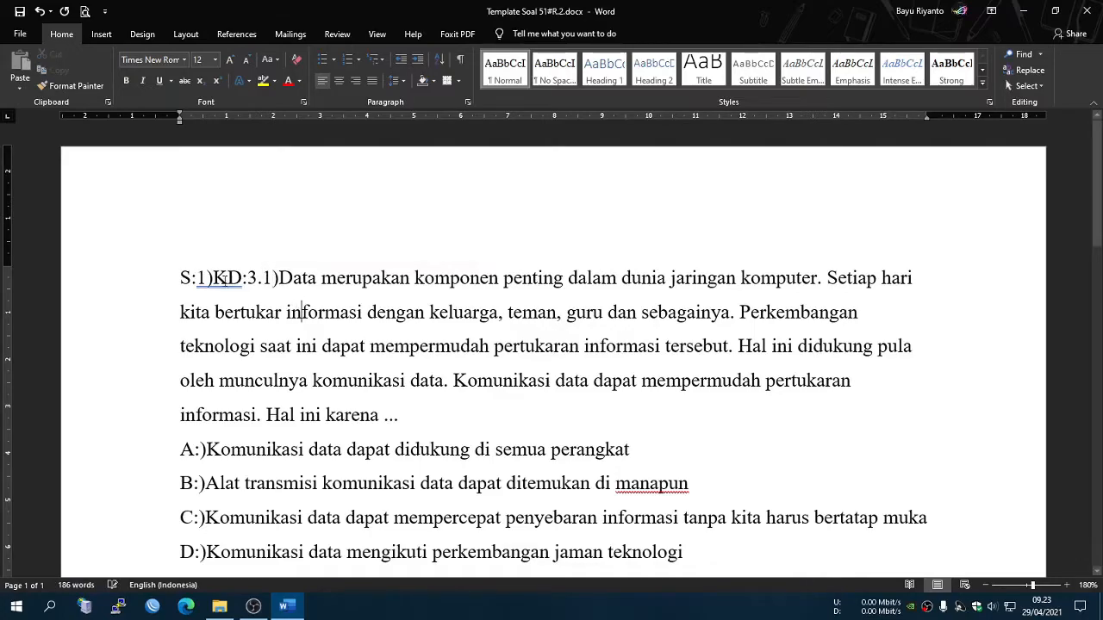
- Highlight the question text of question 1, from "Data merupakan" to "Hal ini karena ...", to examine it
left_click_drag(279, 274, 399, 419)
left_click(361, 312)
left_click_drag(285, 273, 367, 347)
left_click(322, 278)
left_click_drag(401, 415, 279, 277)
scroll(377, 360, "down", 3)
- Try a line break at the end of question 1's text and remove it
left_click(413, 312)
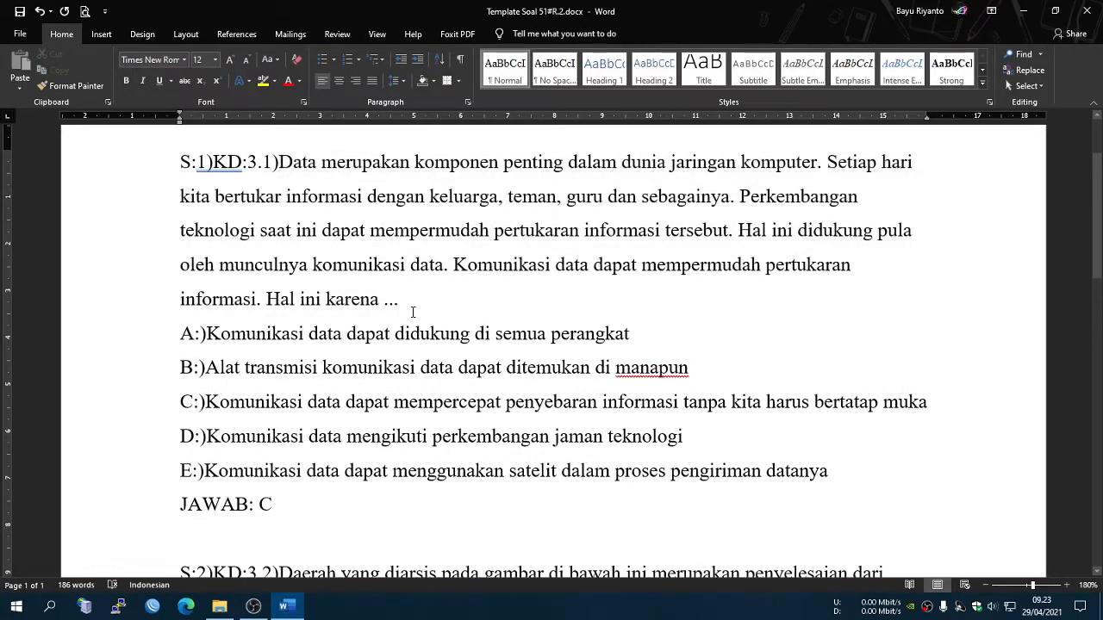
key("Return")
key("Delete")
- Examine the answer option codes of question 1, such as A:) and B:), together with the option texts
mouse_move(181, 333)
left_mouse_down()
mouse_move(206, 335)
mouse_move(182, 332)
left_mouse_up()
left_click(222, 335)
left_click(201, 333)
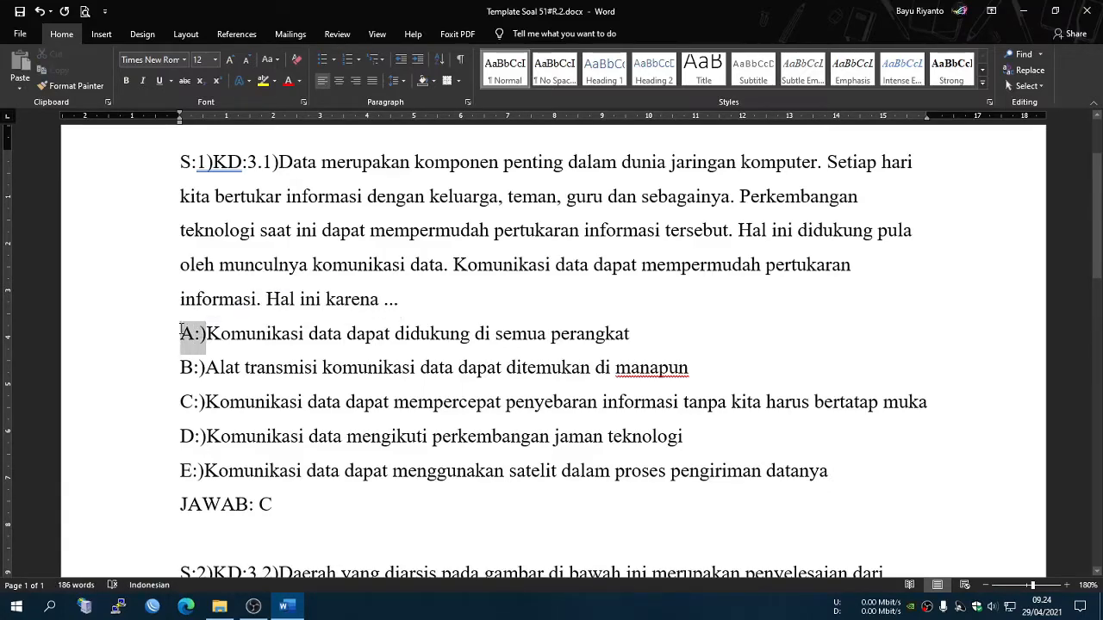
left_click(207, 334)
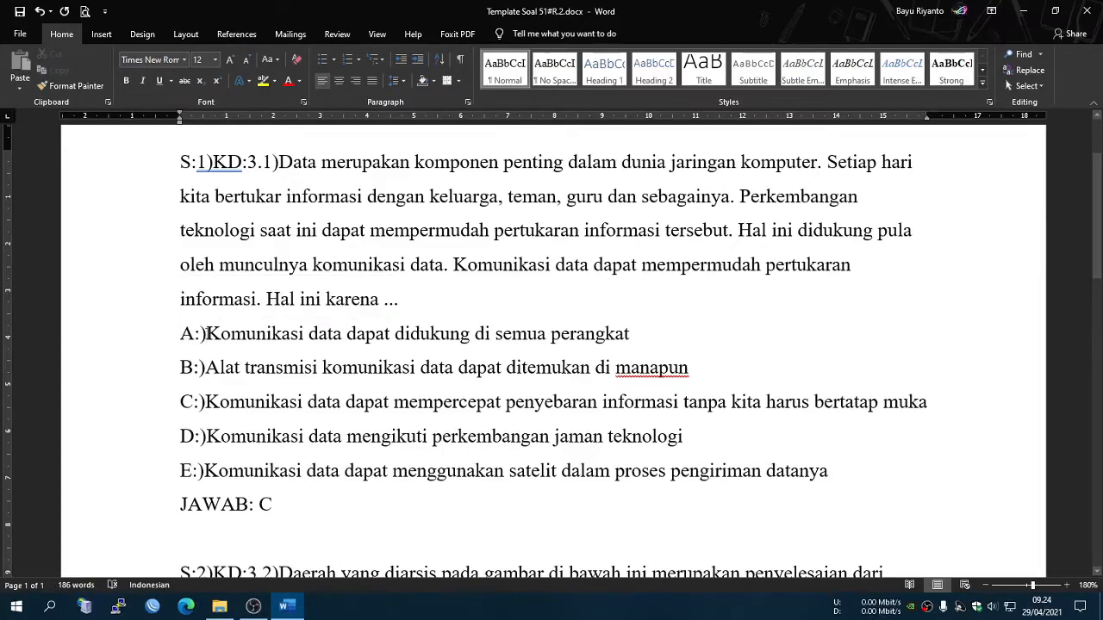
left_click_drag(207, 334, 608, 349)
left_click_drag(182, 368, 191, 370)
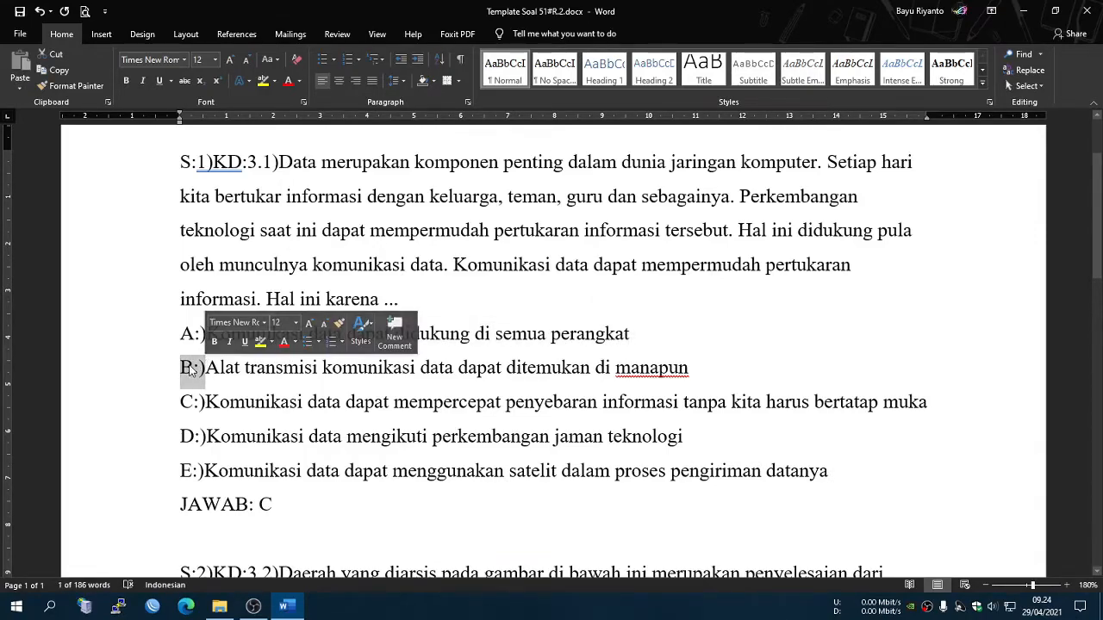
left_click(193, 369)
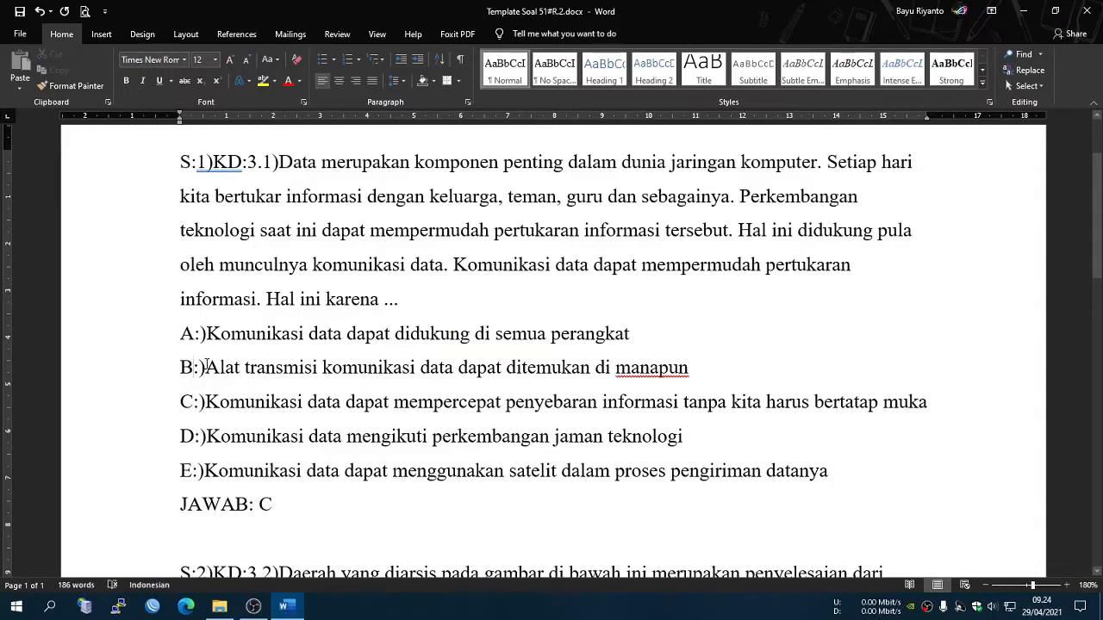
left_click_drag(209, 366, 673, 381)
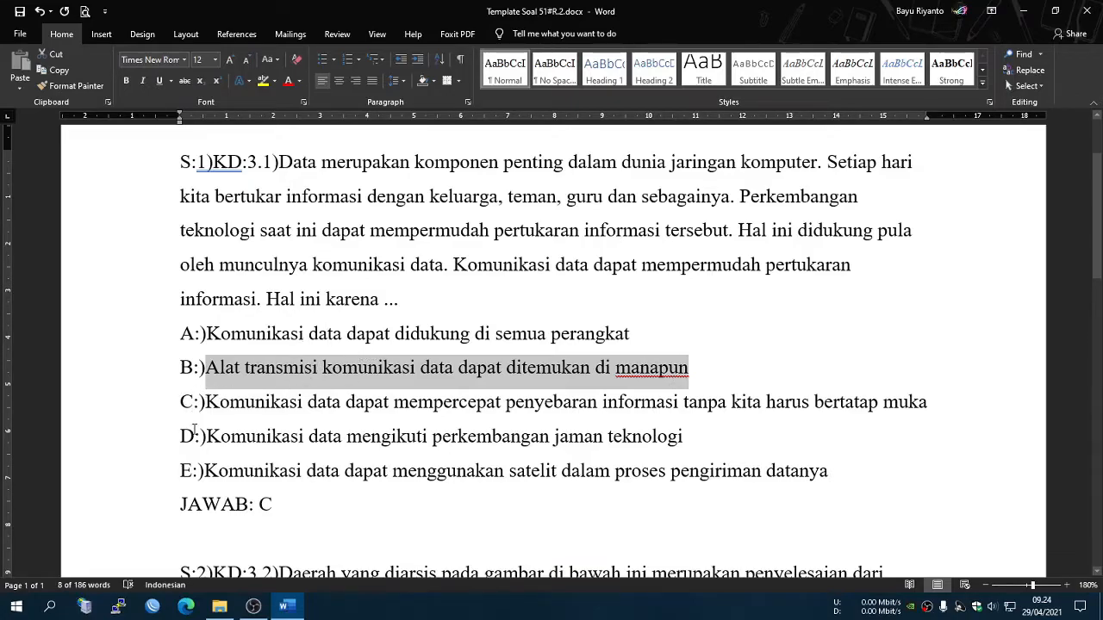
left_click_drag(210, 410, 496, 422)
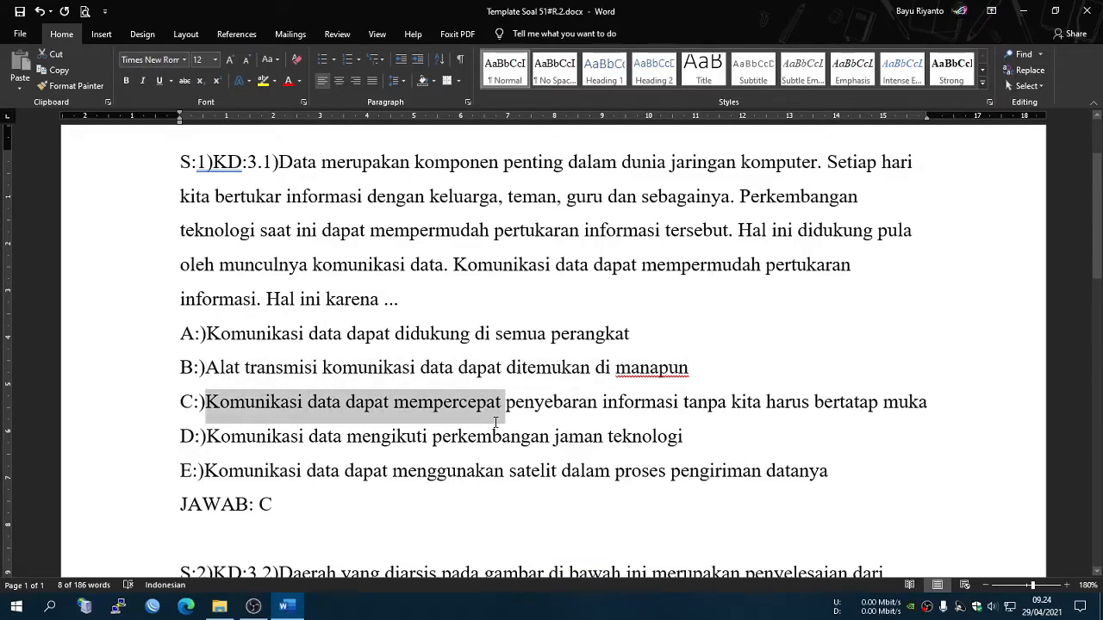
left_click(737, 440)
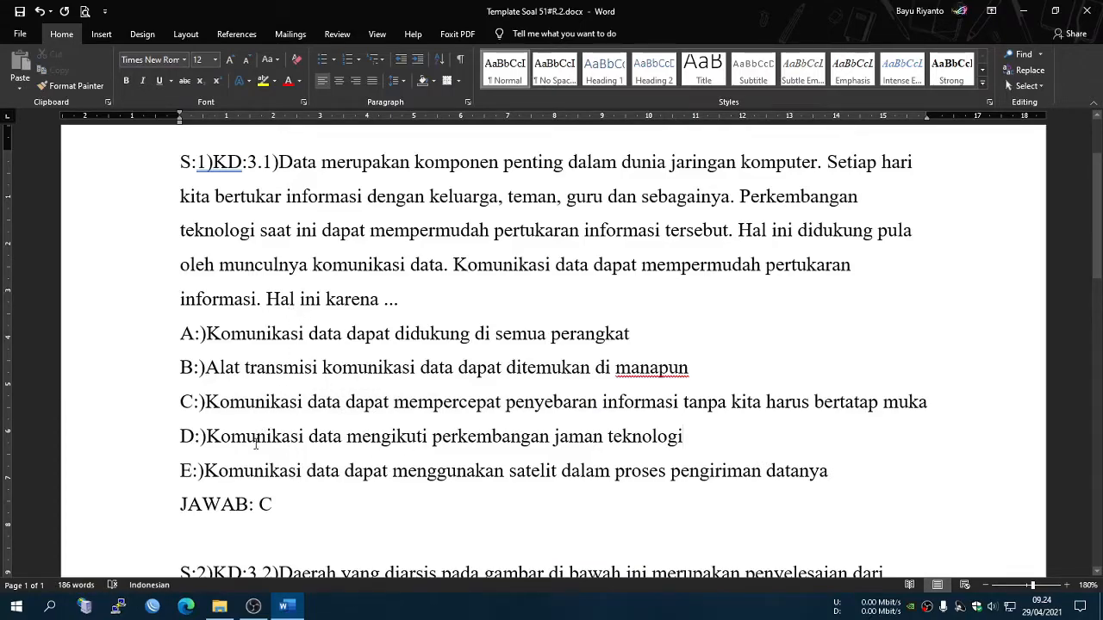
triple_click(218, 185)
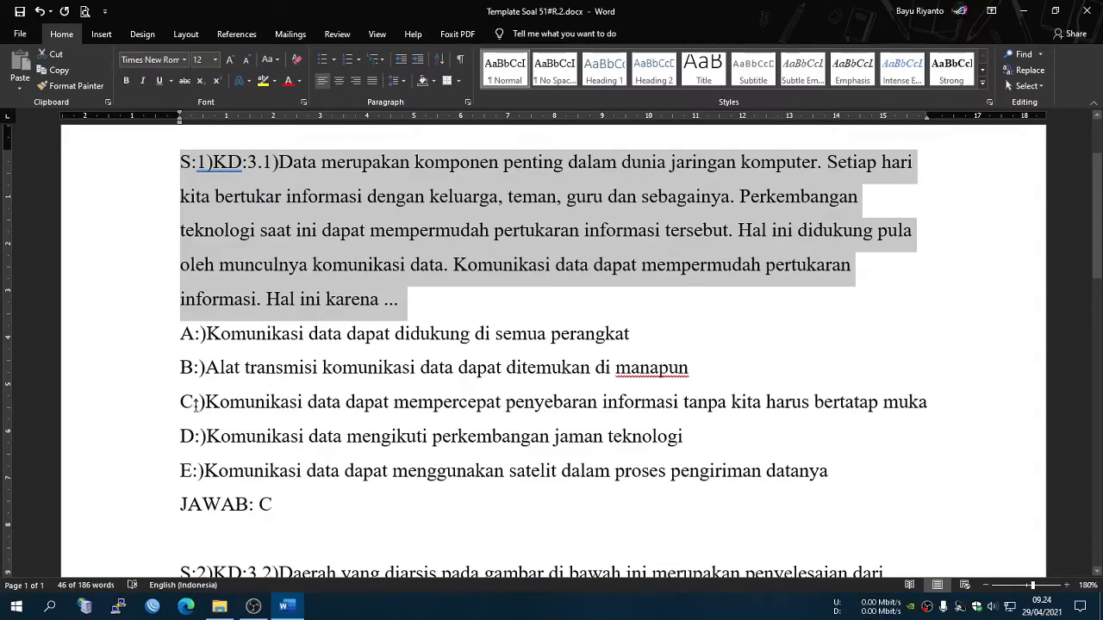
scroll(800, 427, "down", 1)
- Try a line break after answer option E of question 1, remove it and return to the document start
left_click(829, 416)
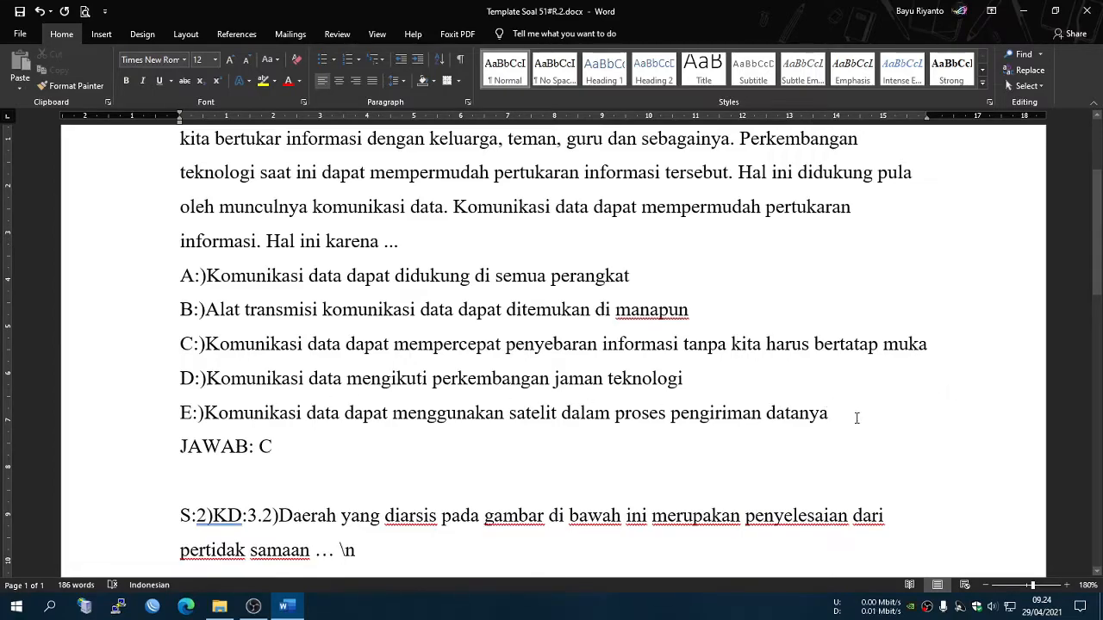
key("Return")
key("BackSpace")
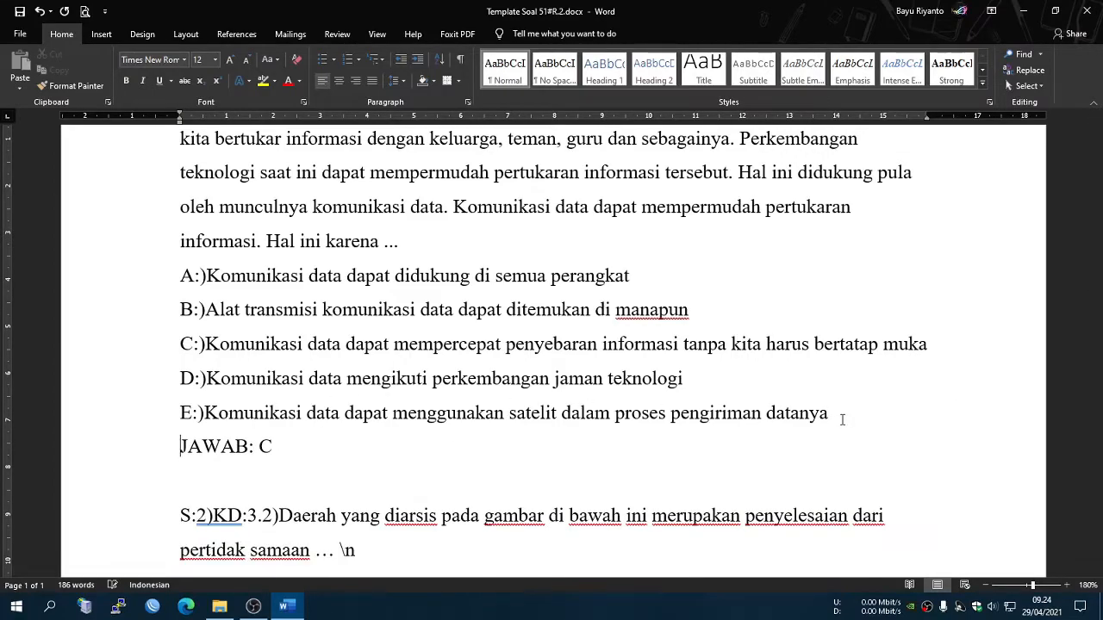
key("ctrl+a")
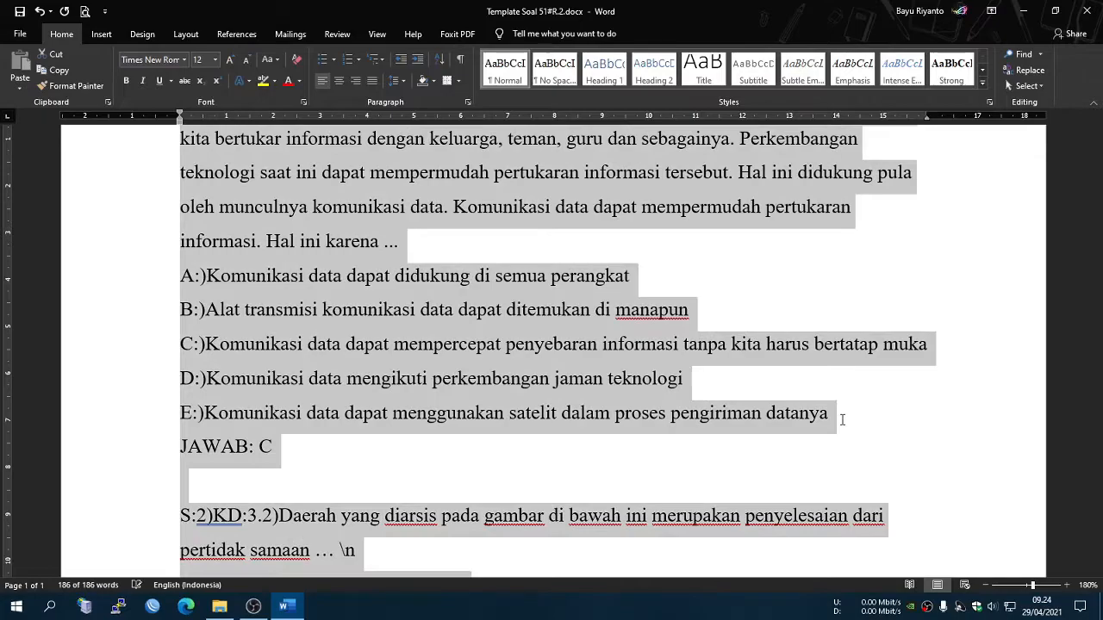
key("ctrl+Home")
- Retype the answer key line of question 1 as "JAWAB: C"
left_click_drag(272, 501, 179, 502)
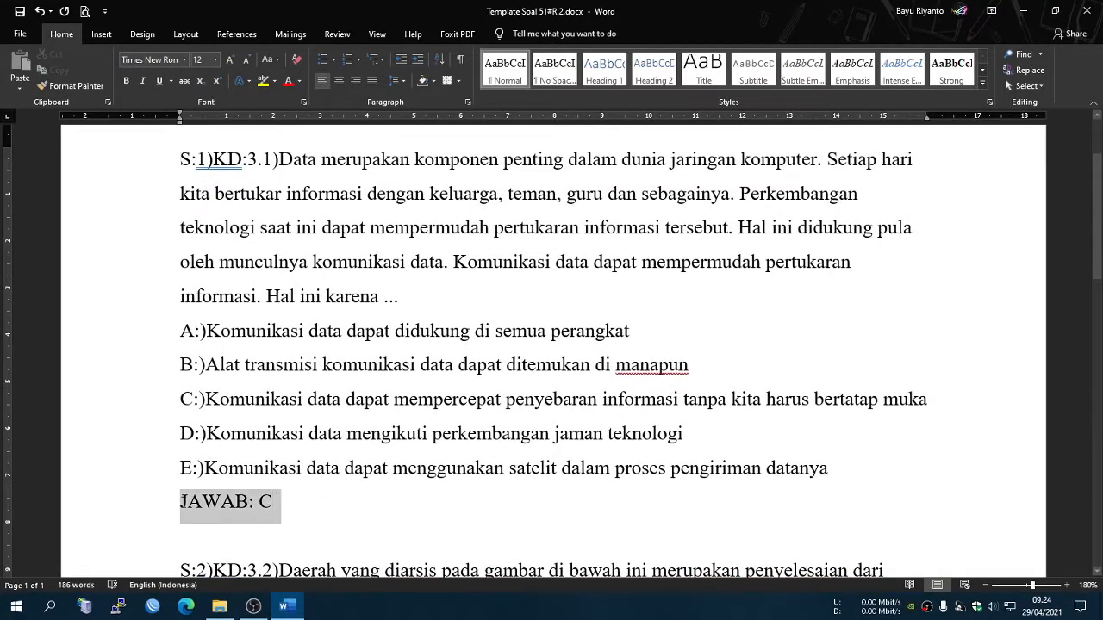
scroll(181, 501, "down", 3)
type("JAWAB")
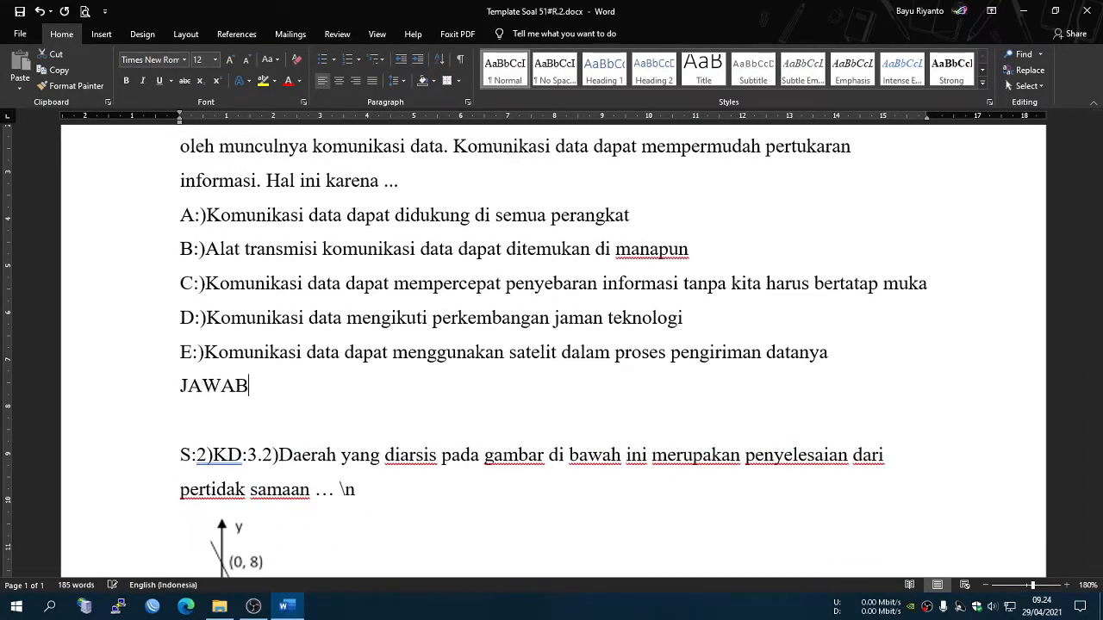
type(": C")
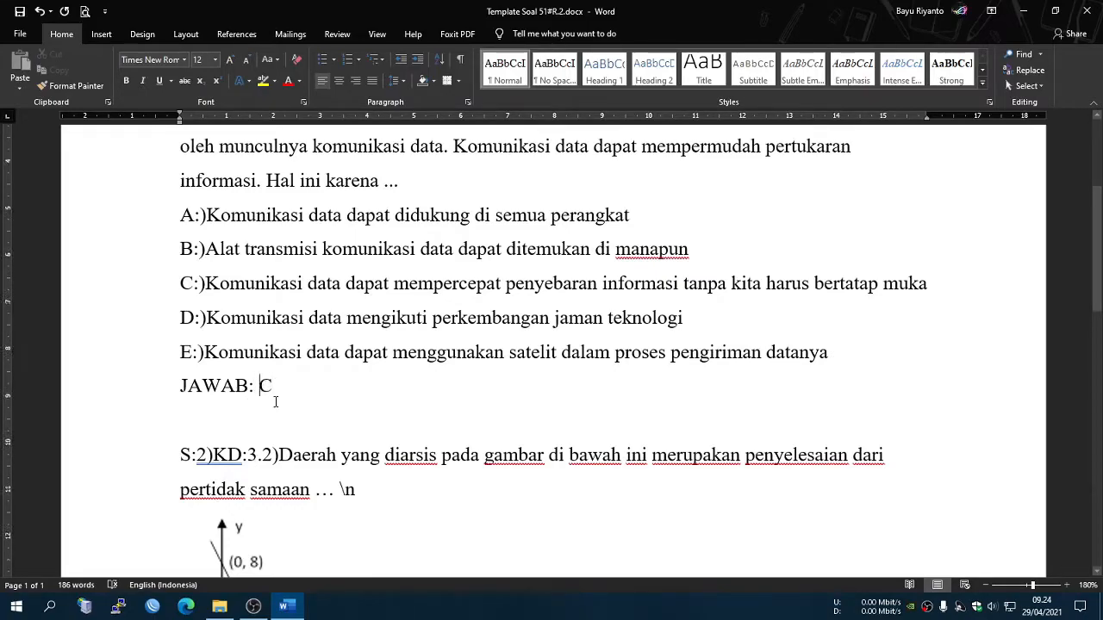
scroll(277, 403, "down", 5)
scroll(277, 402, "up", 10)
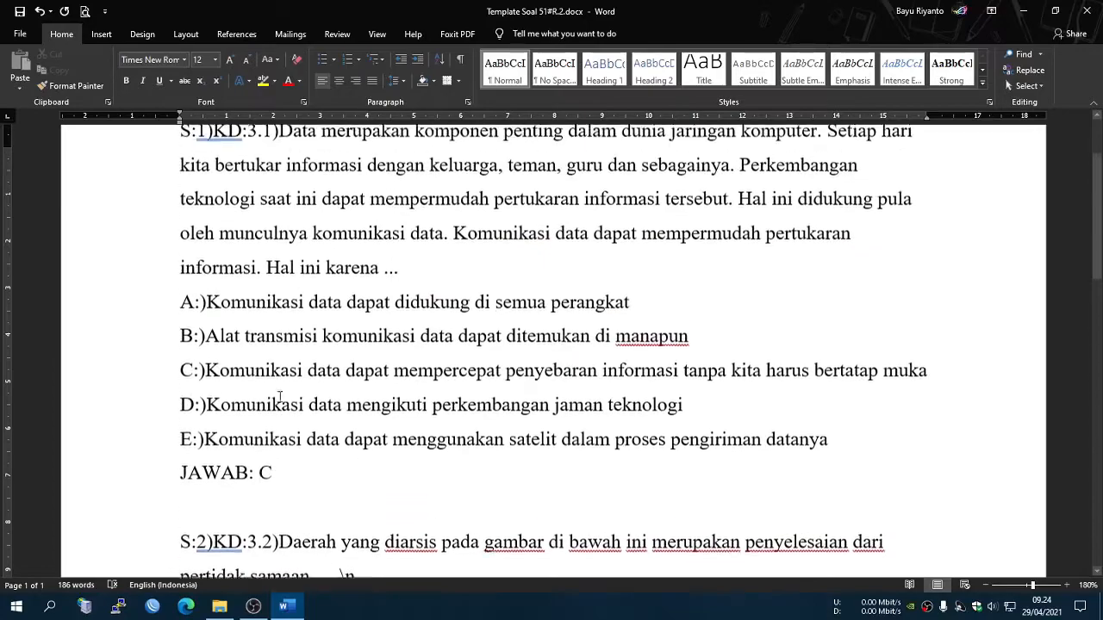
scroll(293, 390, "down", 1)
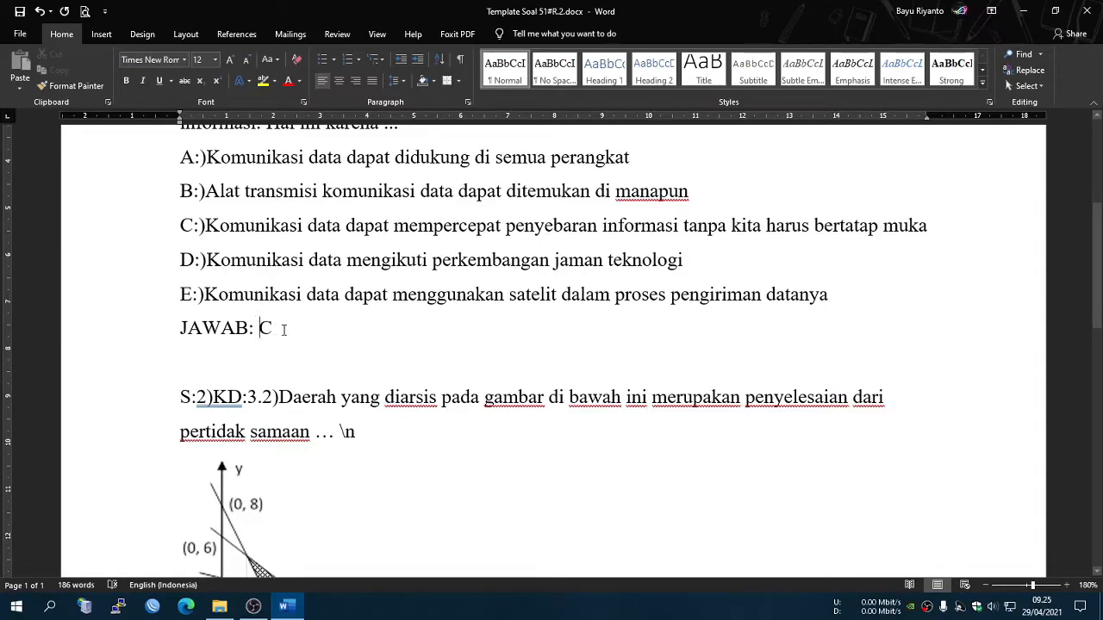
- Try removing the blank line between question 1's answer key and question 2, and put it back
left_click(235, 360)
key("Delete")
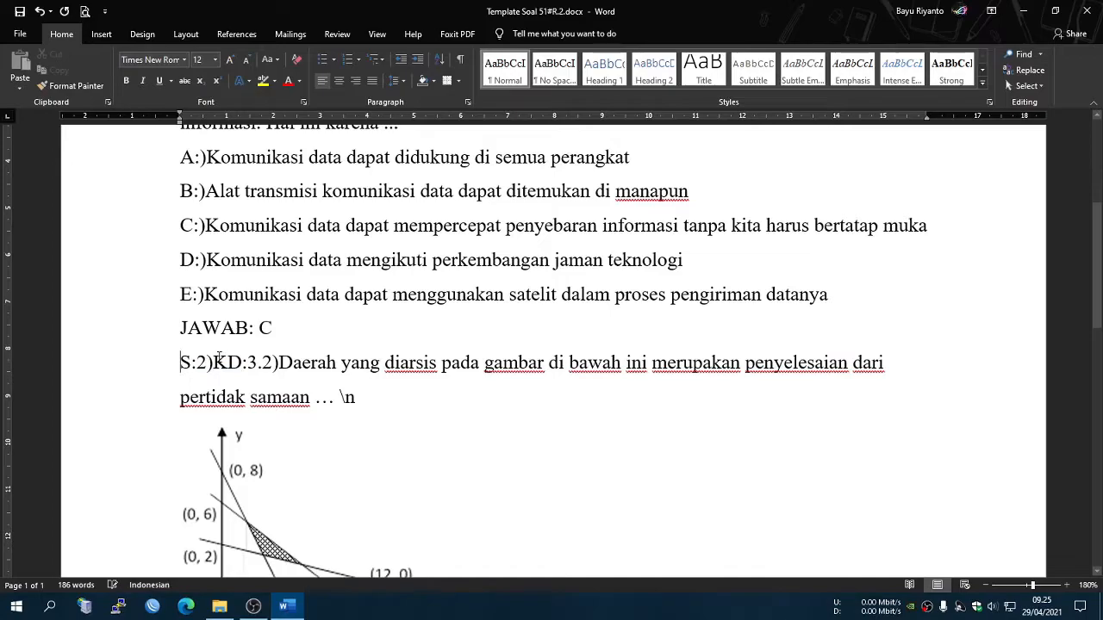
left_click(298, 328)
key("Return")
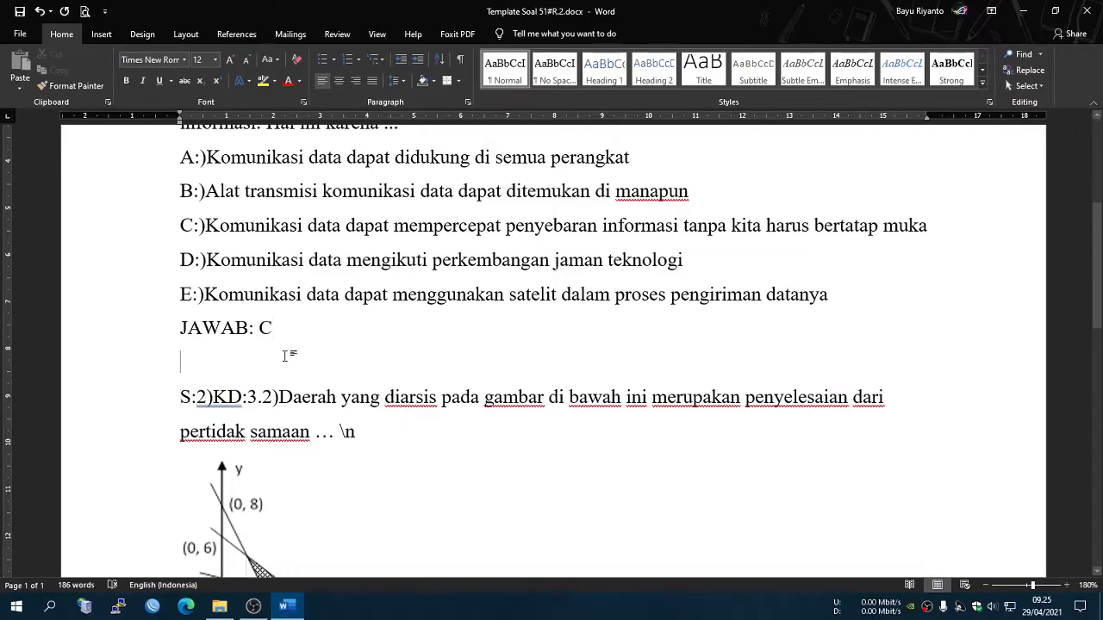
scroll(189, 362, "up", 3)
scroll(188, 327, "down", 4)
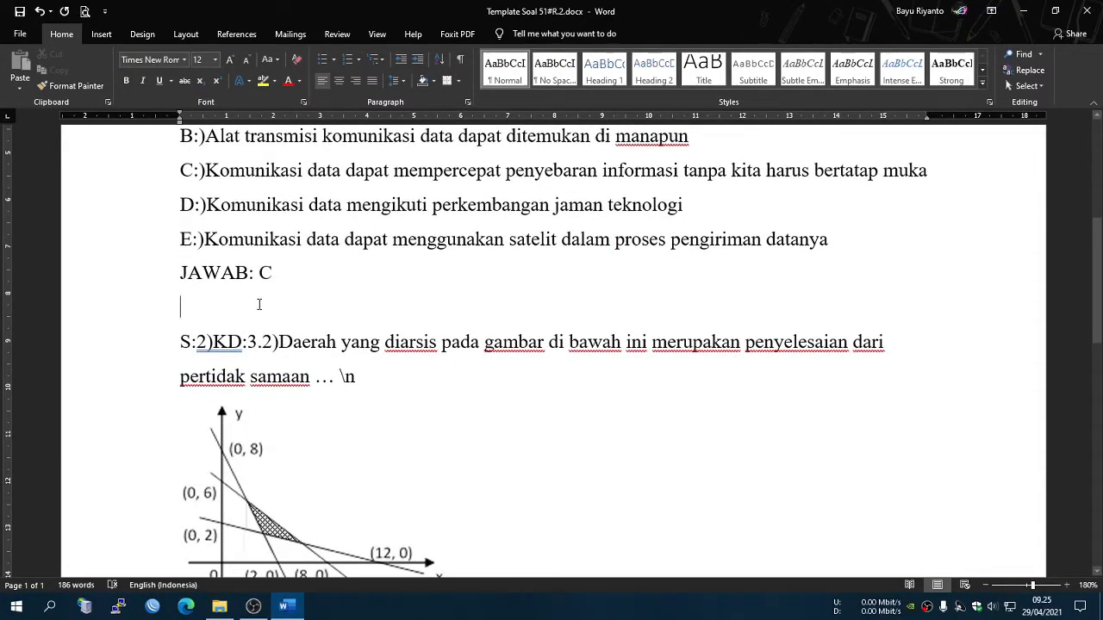
key("Delete")
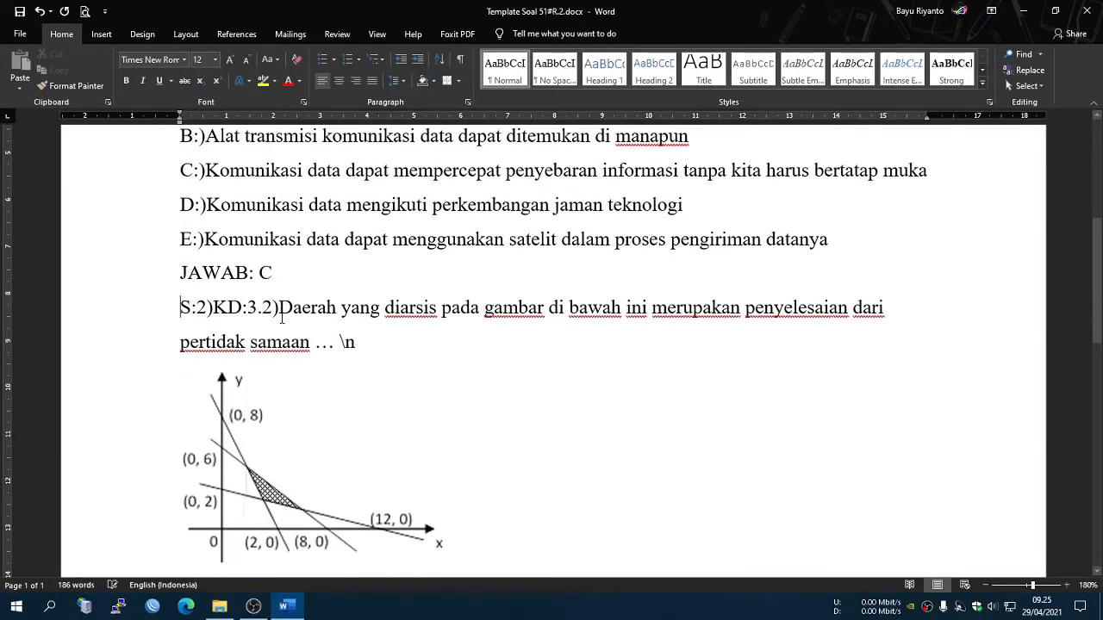
key("Return")
- Review question 2's number and KD codes and set its KD code to 3.5
scroll(239, 314, "down", 3)
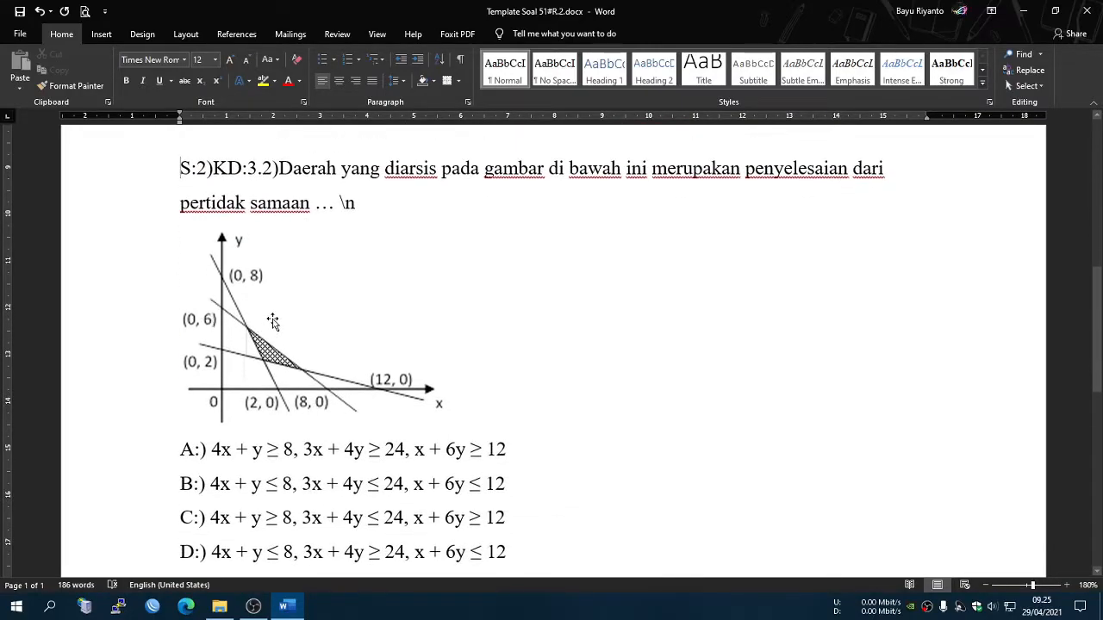
scroll(256, 291, "up", 4)
scroll(255, 291, "down", 2)
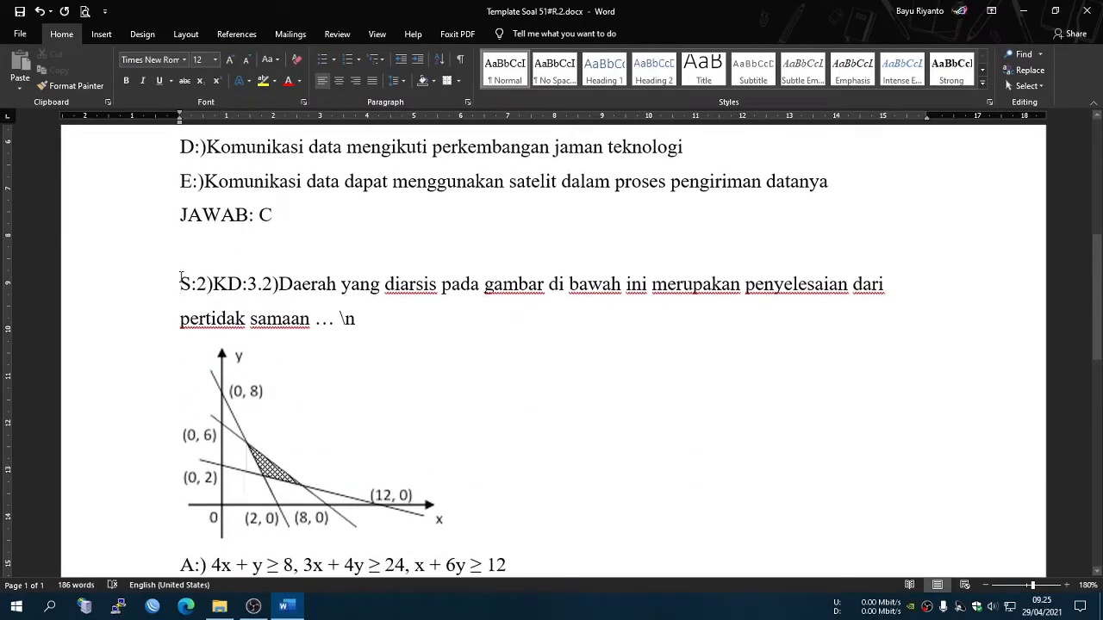
left_click_drag(181, 282, 213, 284)
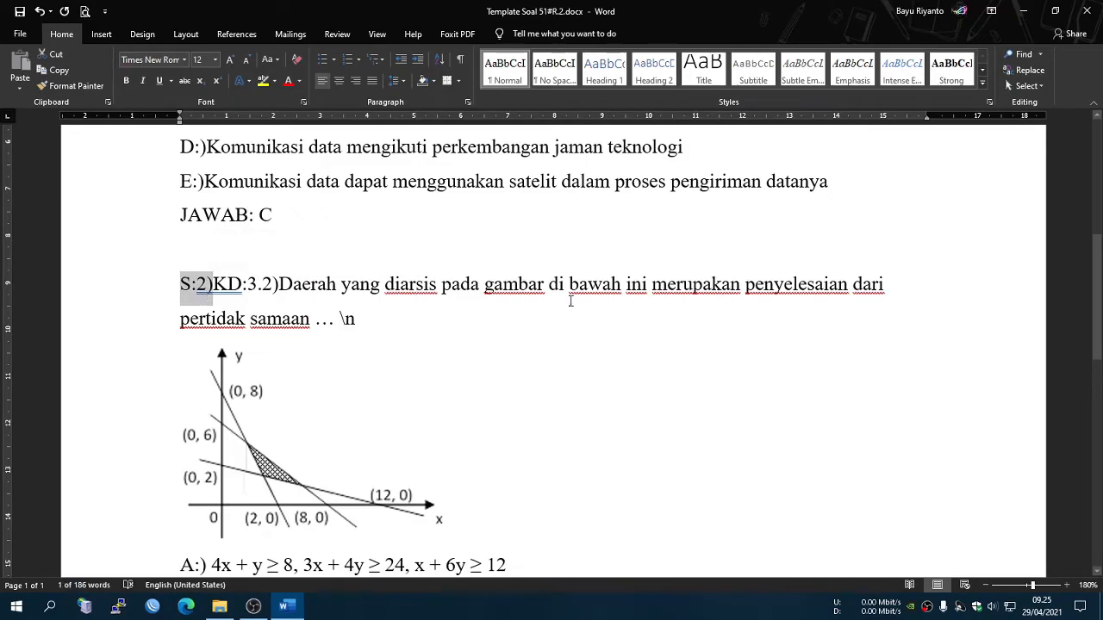
left_click(207, 287)
left_click_drag(198, 284, 279, 296)
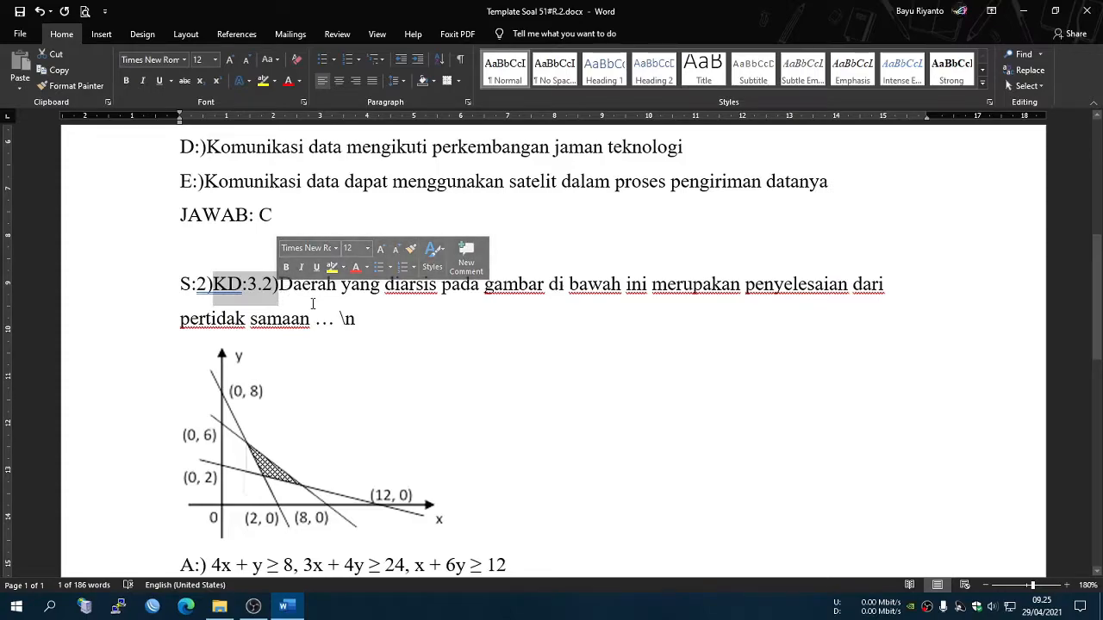
left_click(258, 288)
left_click_drag(262, 289, 272, 291)
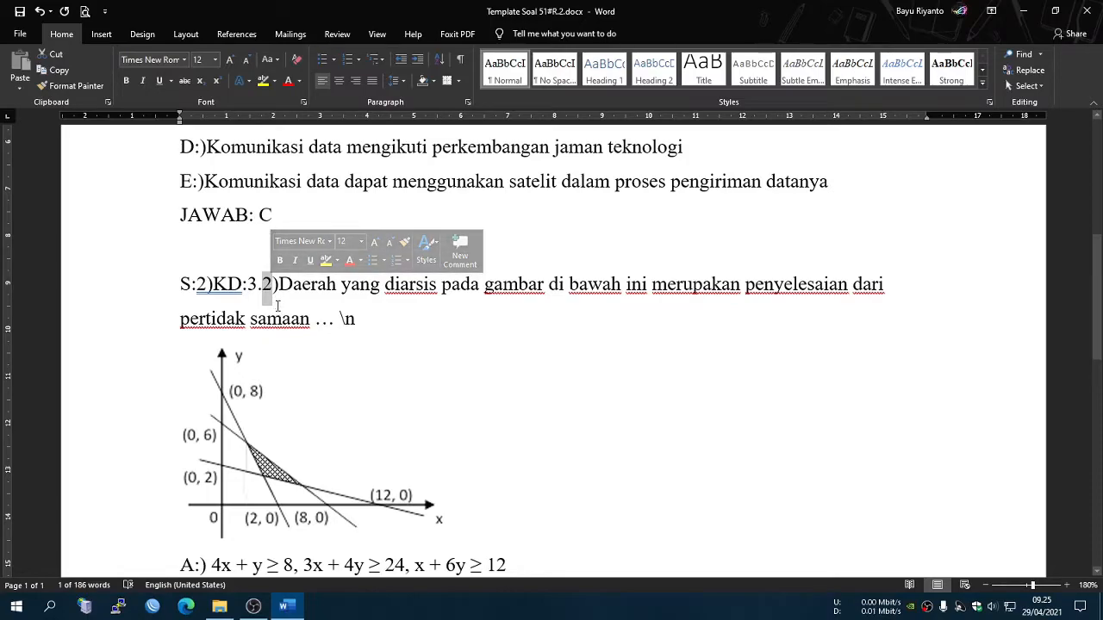
type("5")
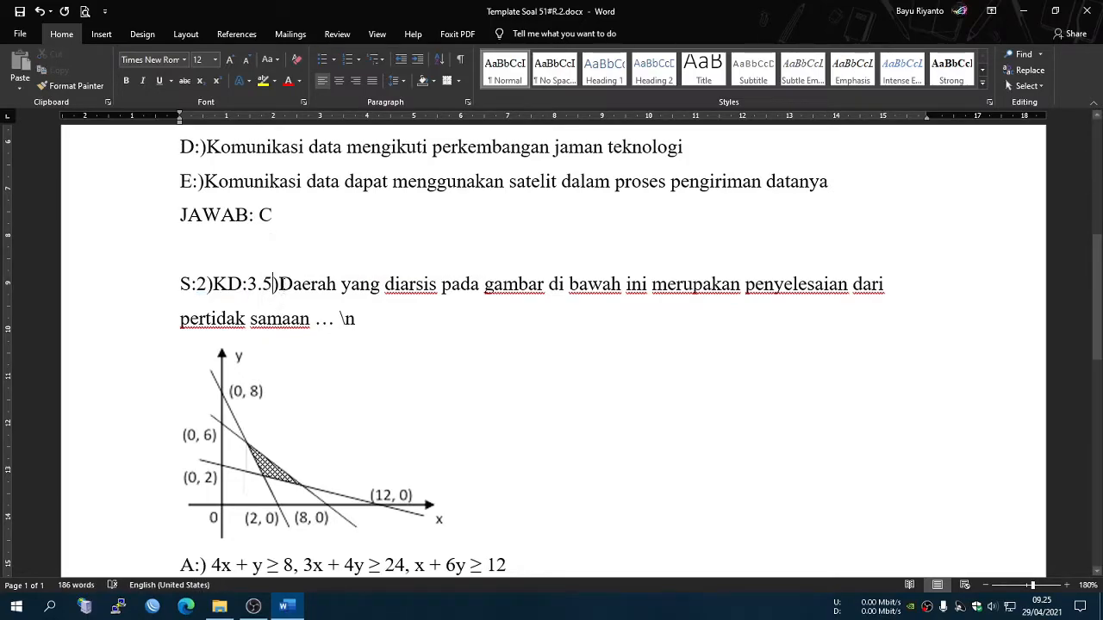
- Examine question 2's text, the \n code at its end and the graph picture beneath it
left_click_drag(282, 284, 333, 325)
left_click(360, 330)
scroll(353, 349, "down", 2)
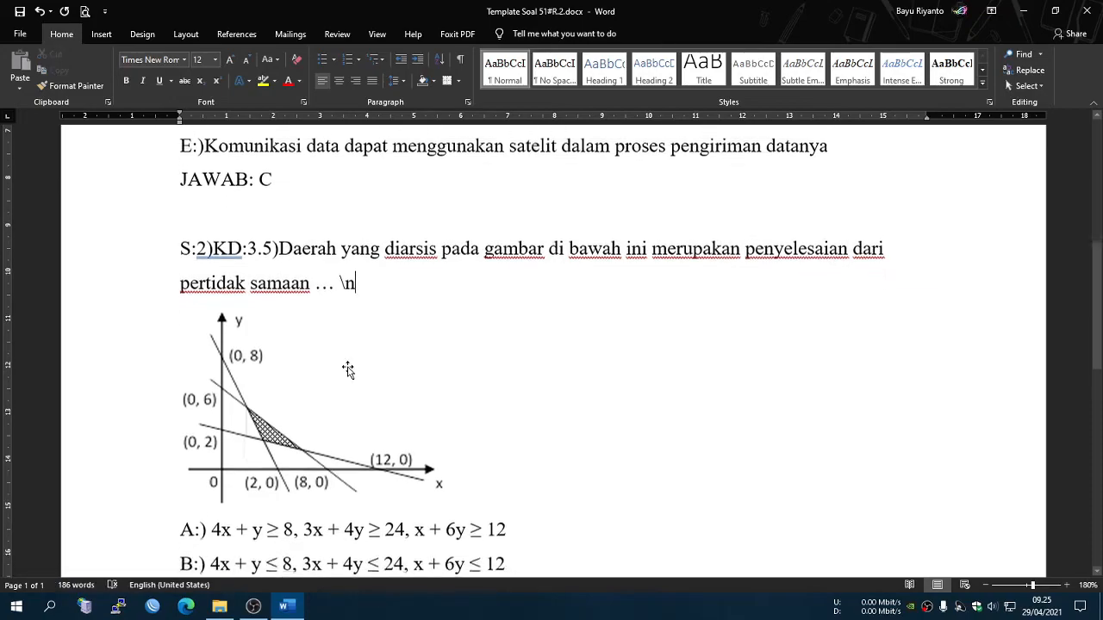
left_click(259, 356)
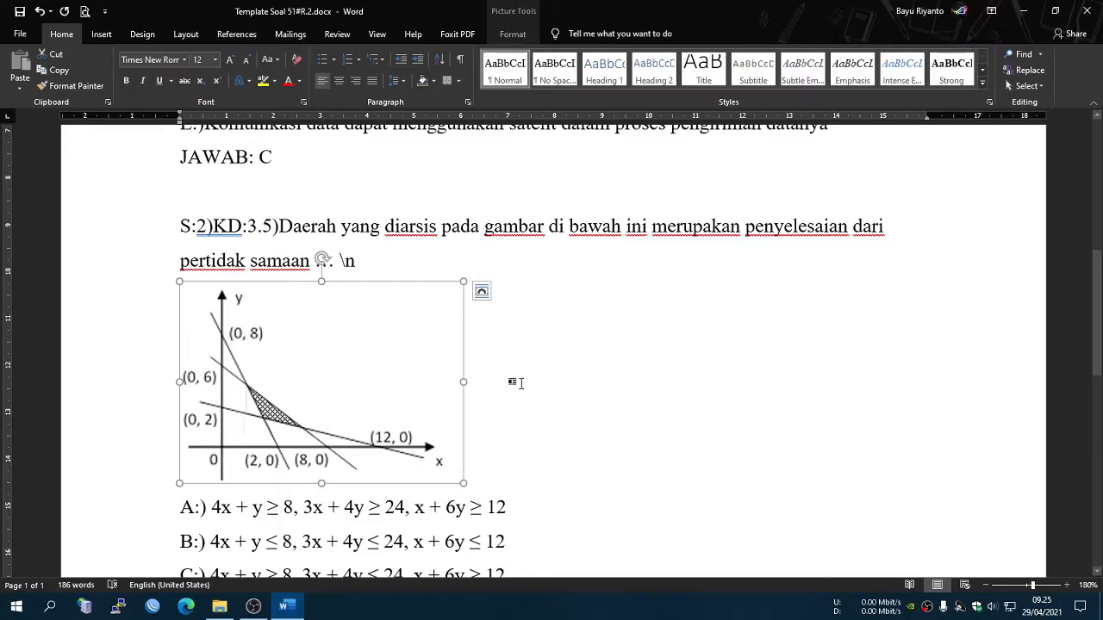
left_click(368, 268)
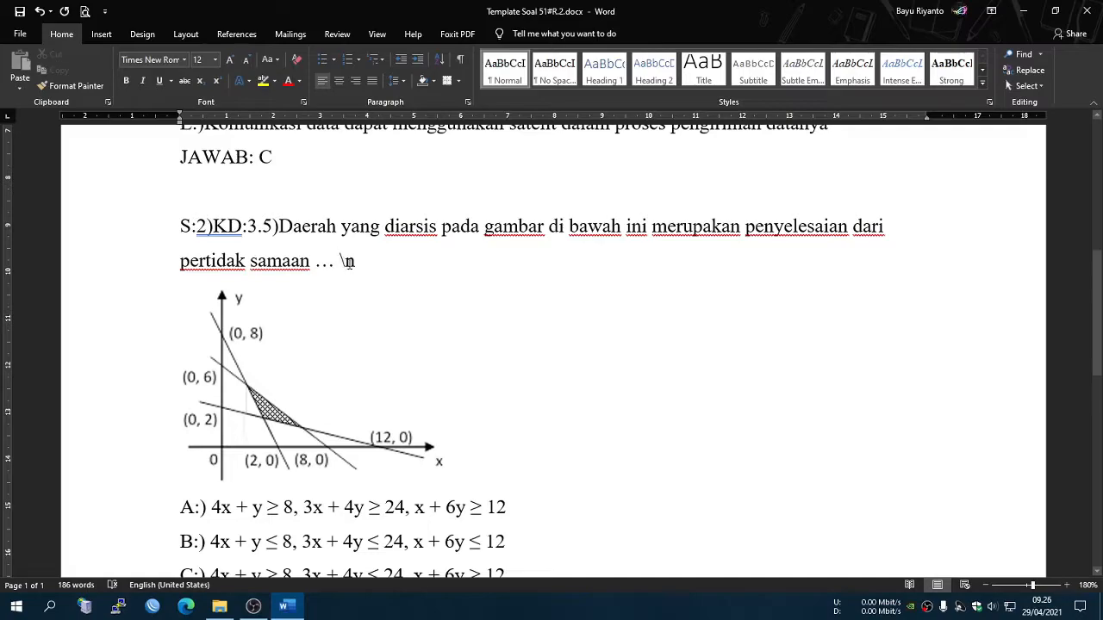
left_click_drag(338, 263, 350, 264)
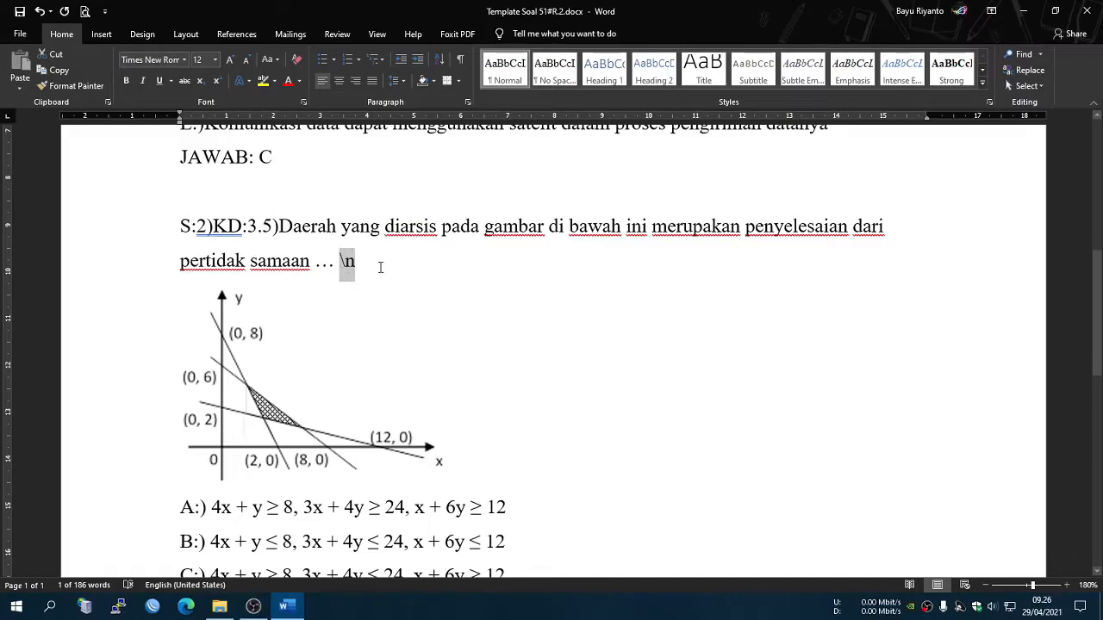
left_click(253, 331)
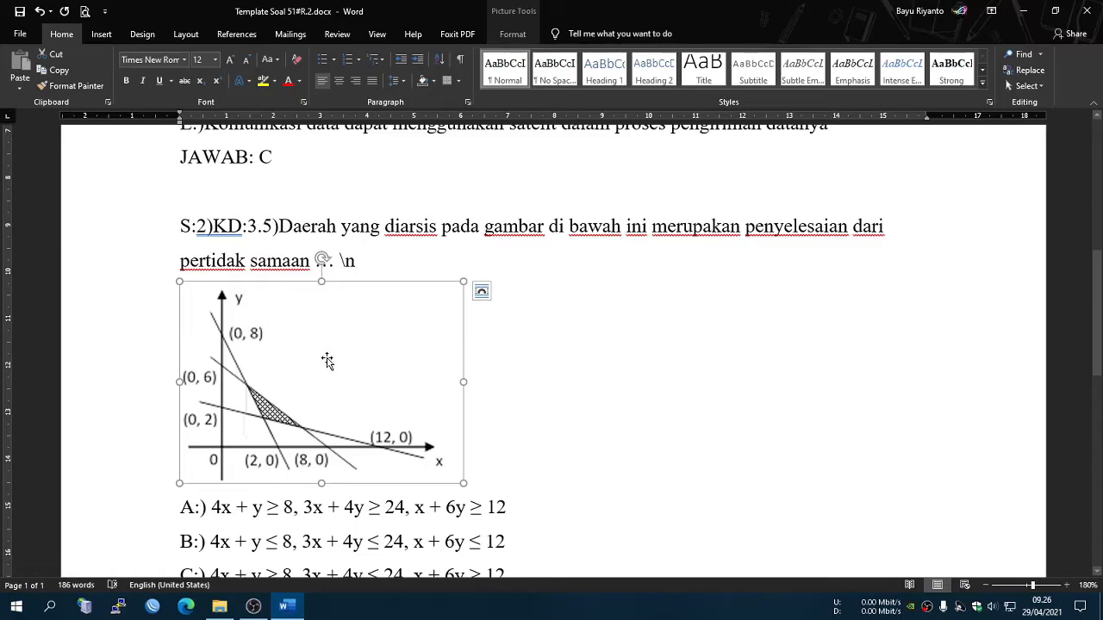
- Try deleting the \n code after question 2's text and moving the graph picture onto the same line as the text
left_click_drag(280, 226, 358, 262)
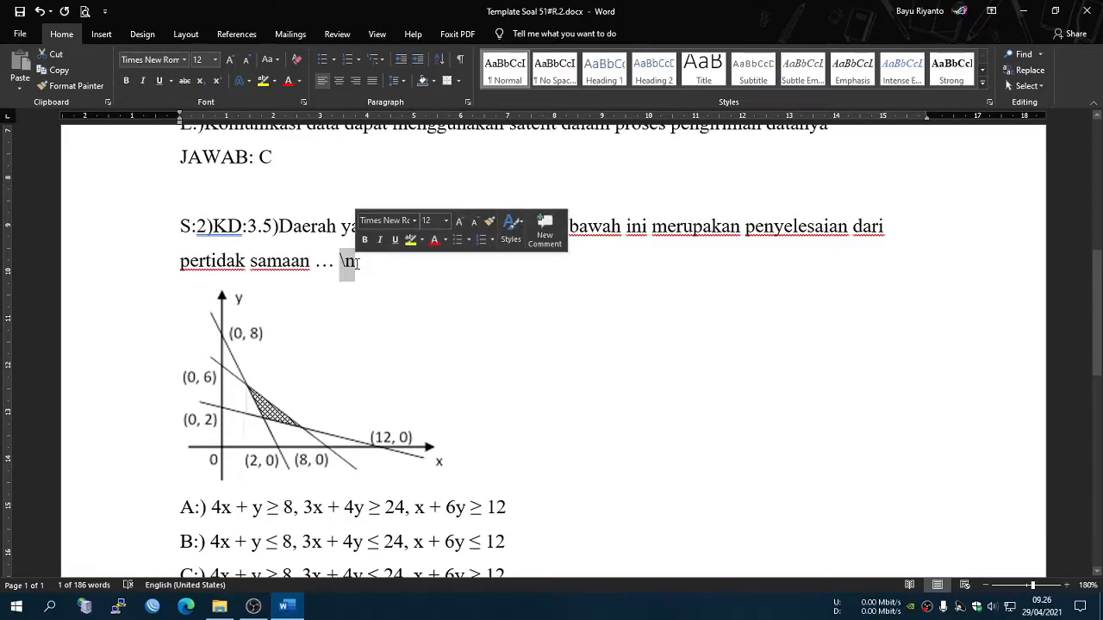
key("BackSpace")
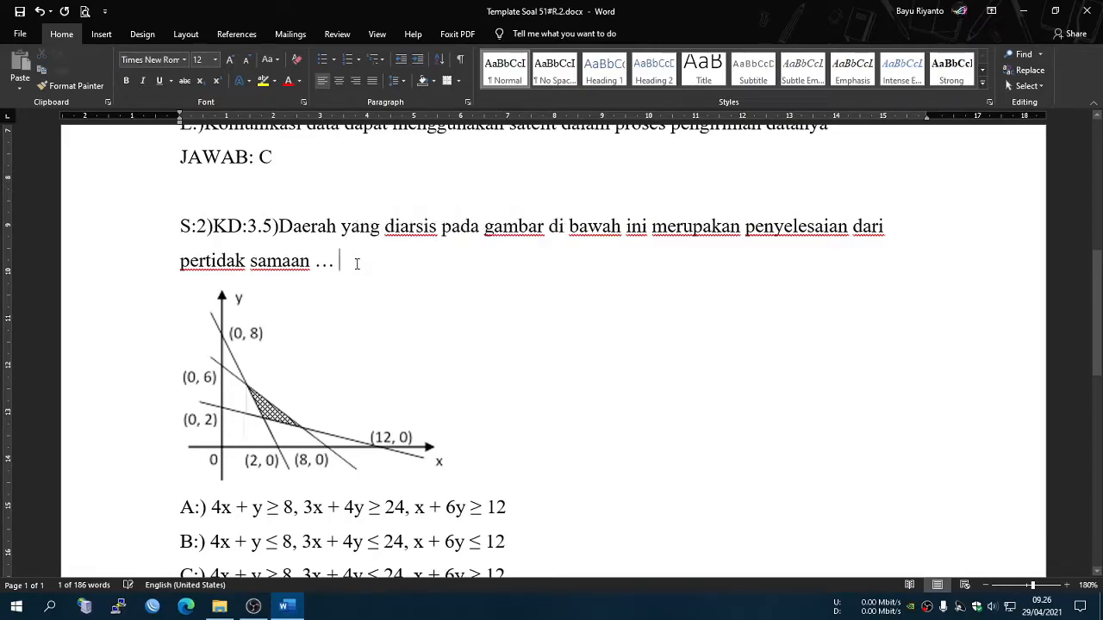
left_click(232, 341)
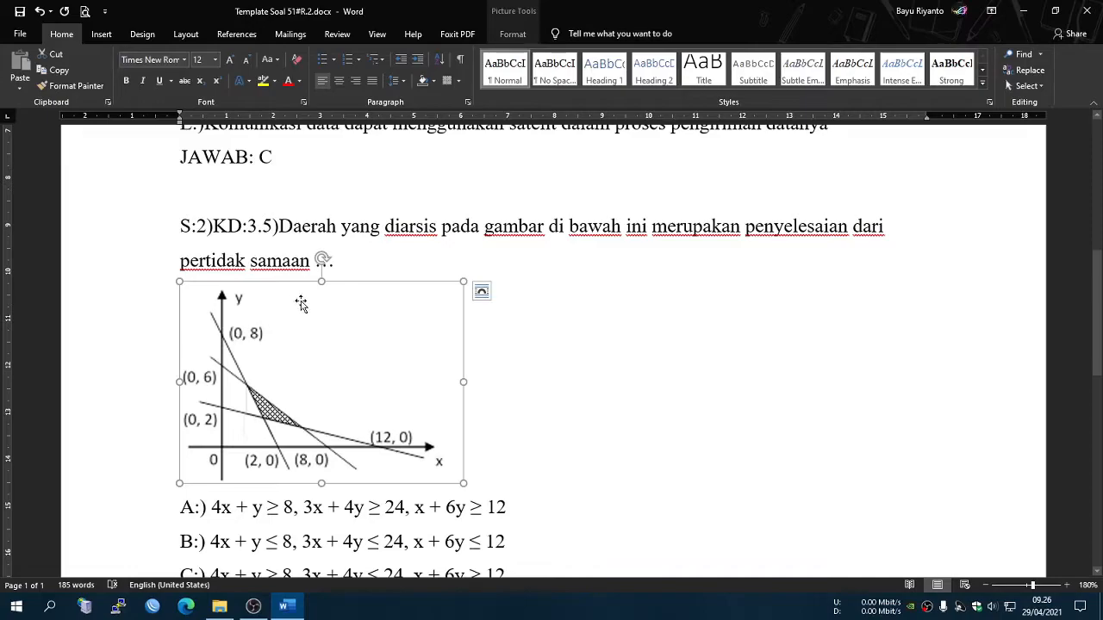
left_click_drag(247, 349, 363, 274)
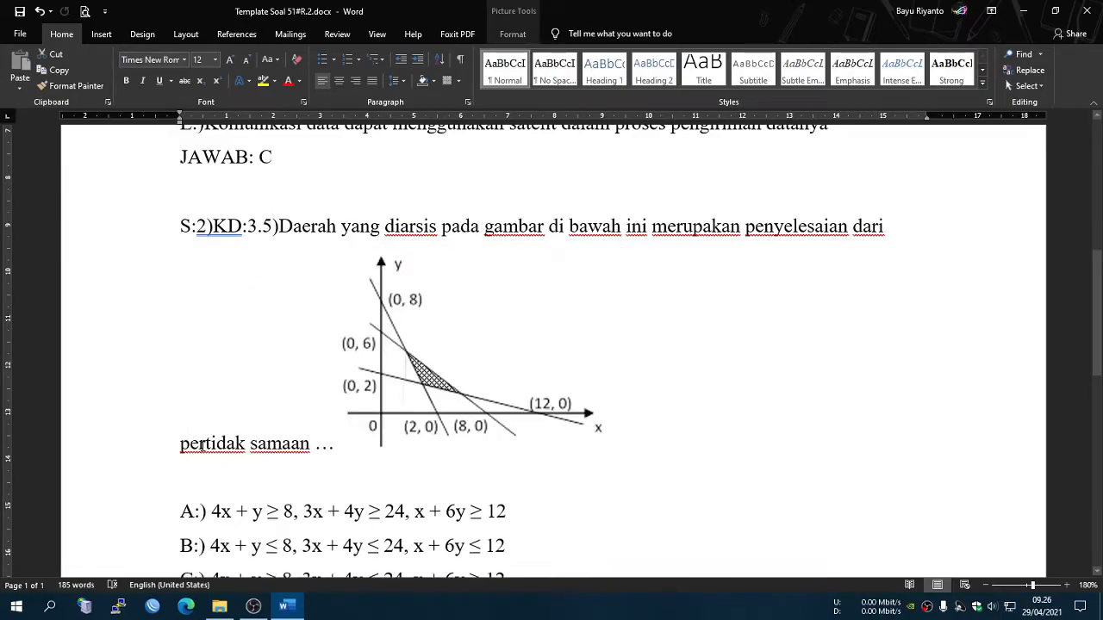
- Put the graph picture back on its own line below question 2's text
left_click_drag(183, 443, 315, 446)
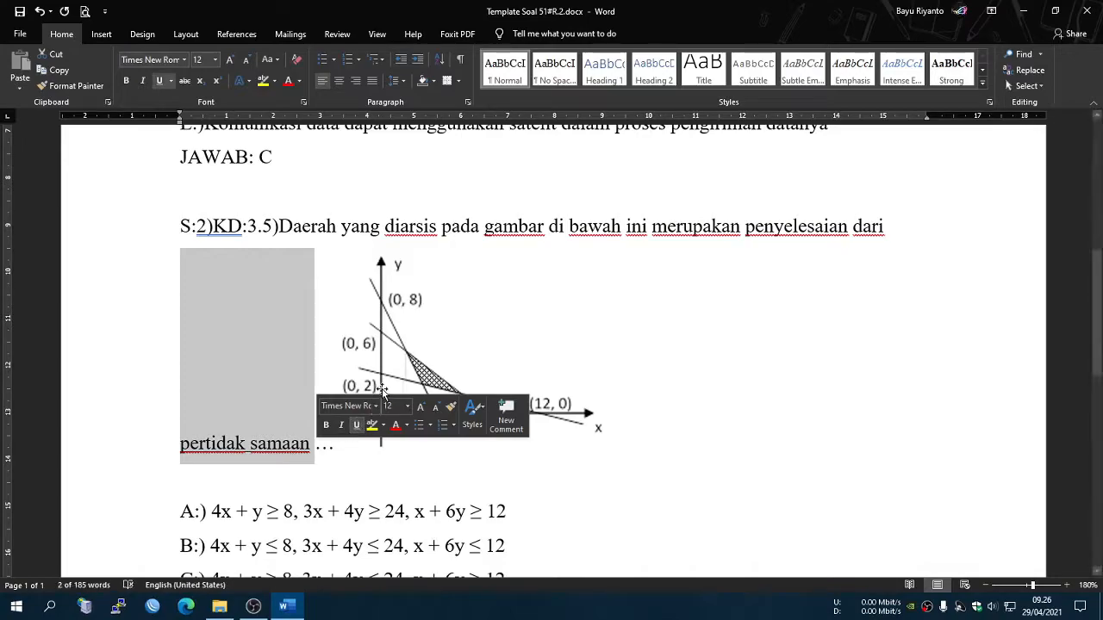
left_click(704, 377)
left_click(336, 442)
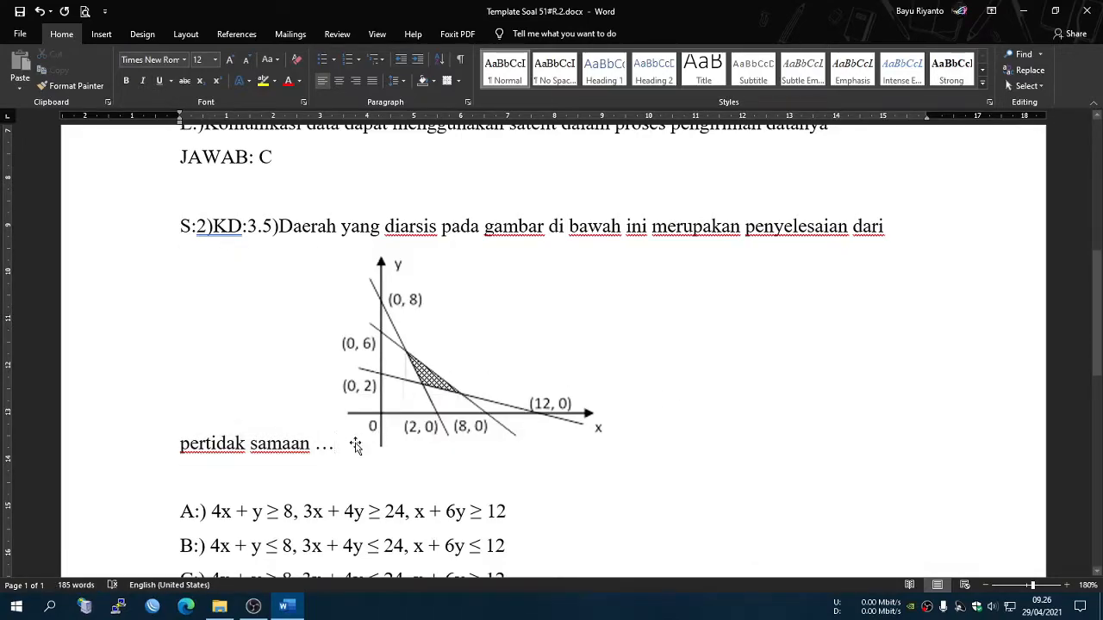
key("Return")
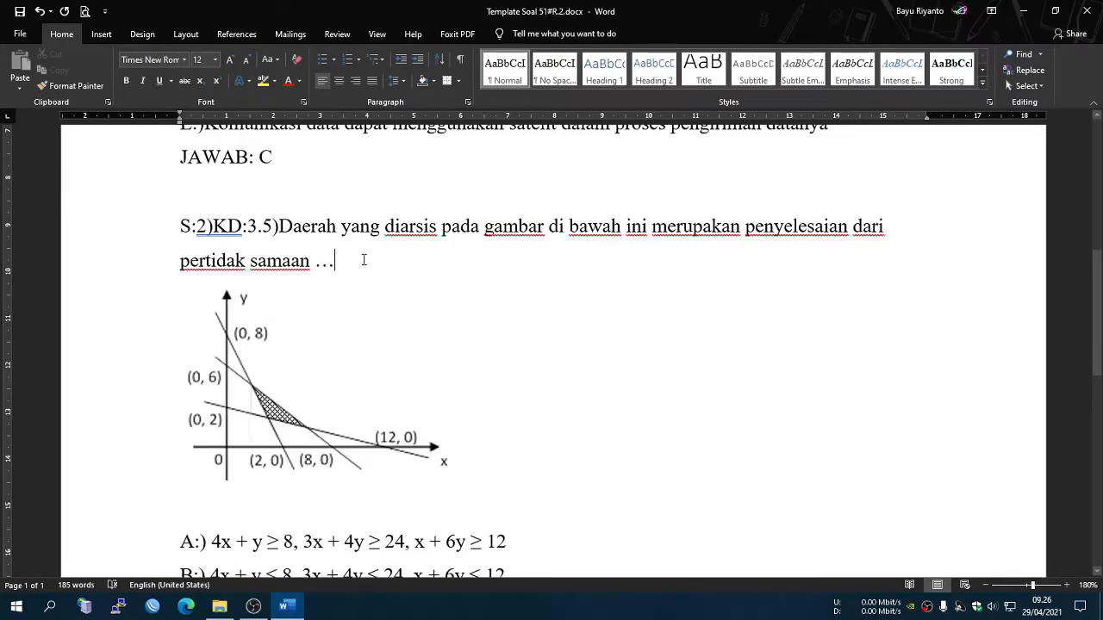
- Add the \n code at the end of question 2's text and delete the blank line below the graph picture
left_click(276, 343)
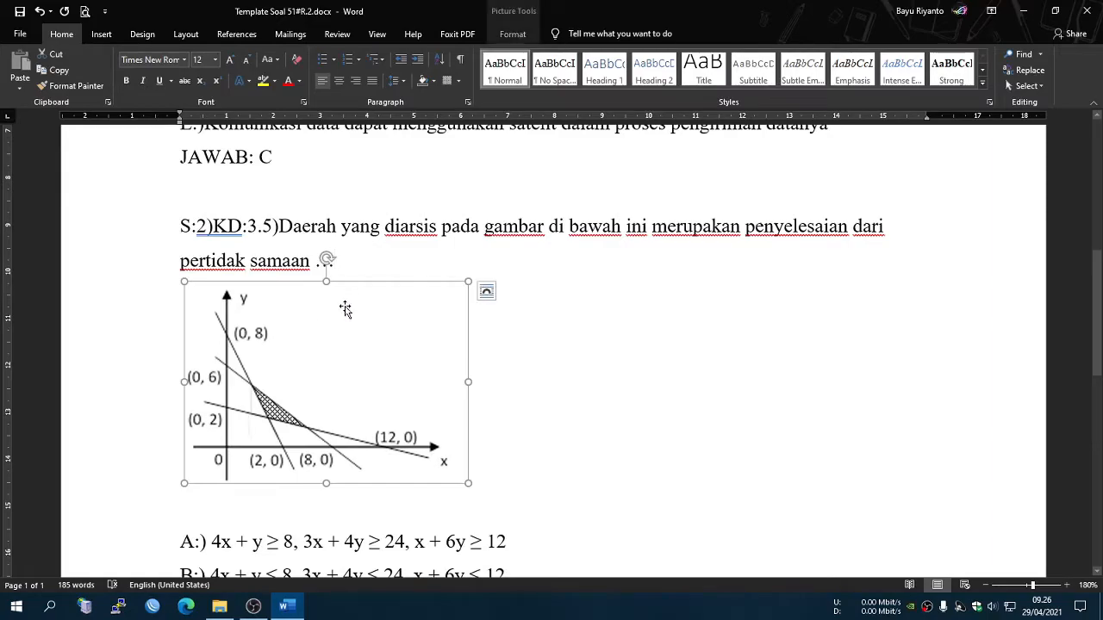
left_click(369, 259)
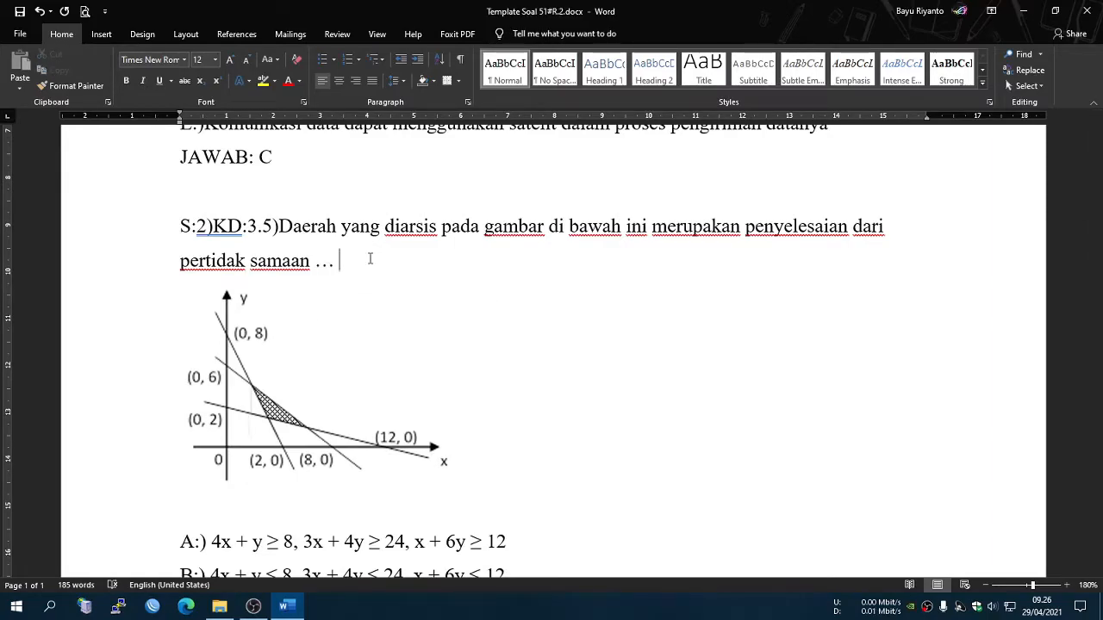
type("\\n")
scroll(215, 422, "down", 3)
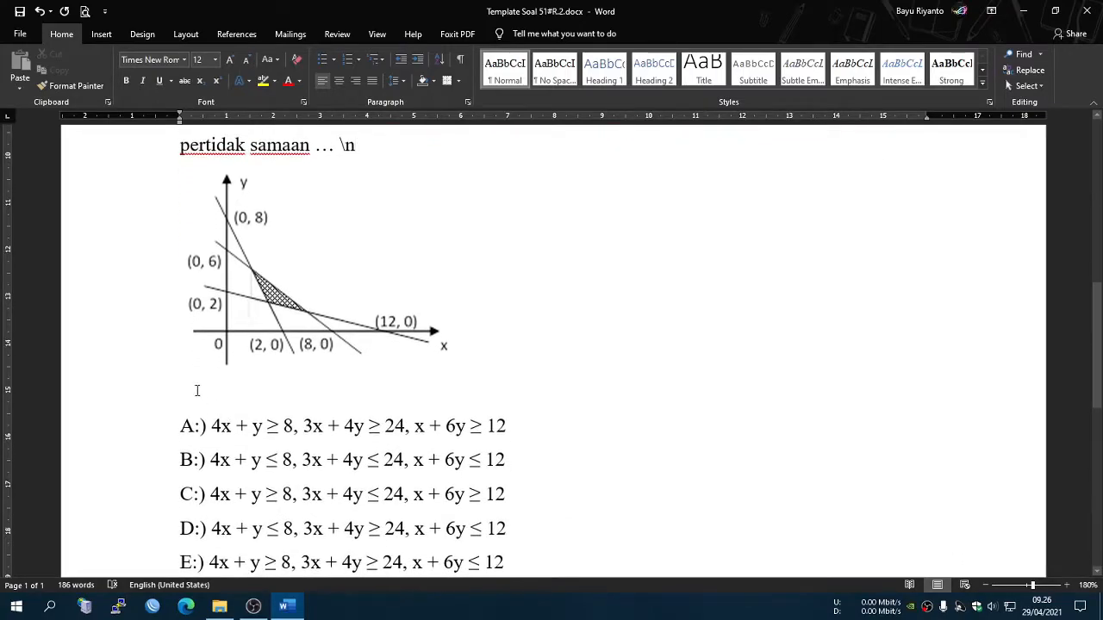
left_click(227, 395)
key("BackSpace")
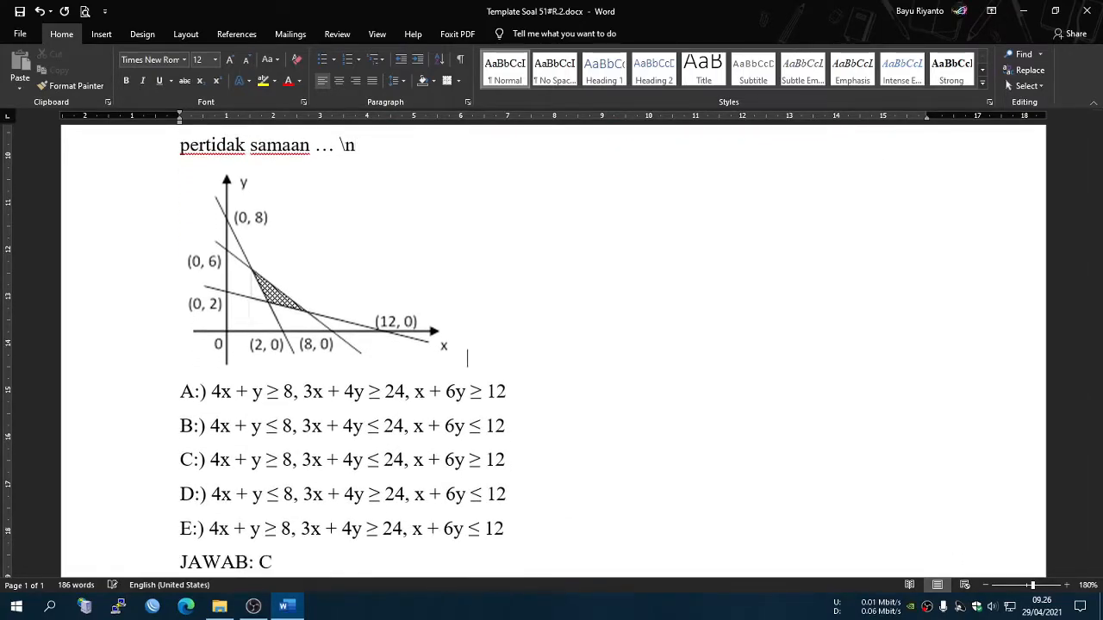
- Try a line break between the graph picture and answer option A of question 2, and remove it
left_click(274, 265)
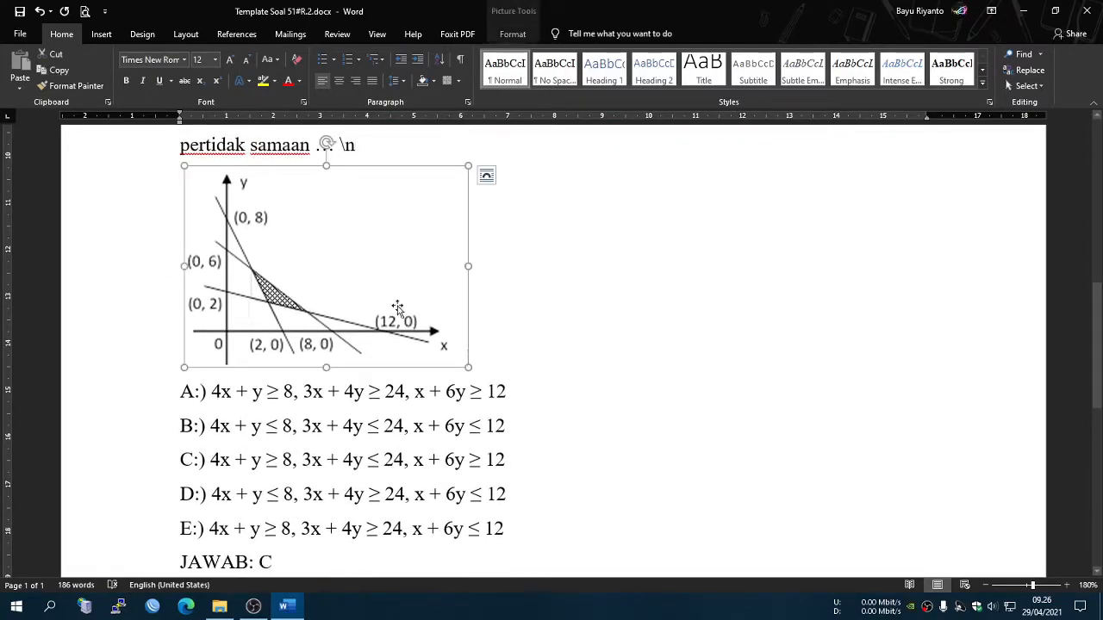
left_click(497, 365)
scroll(506, 353, "down", 3)
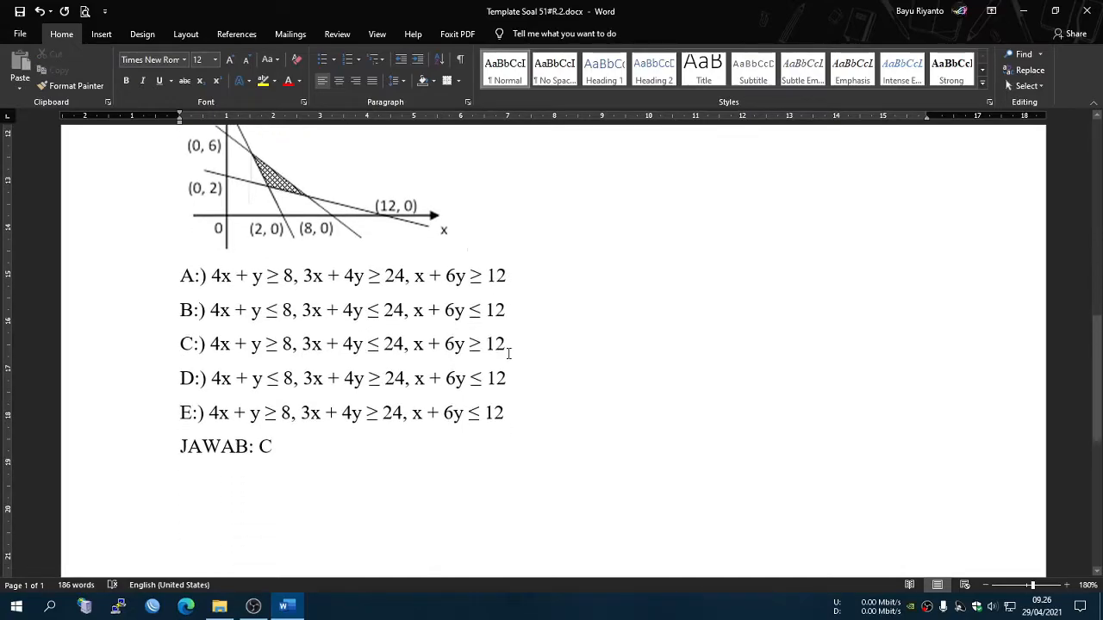
key("Return")
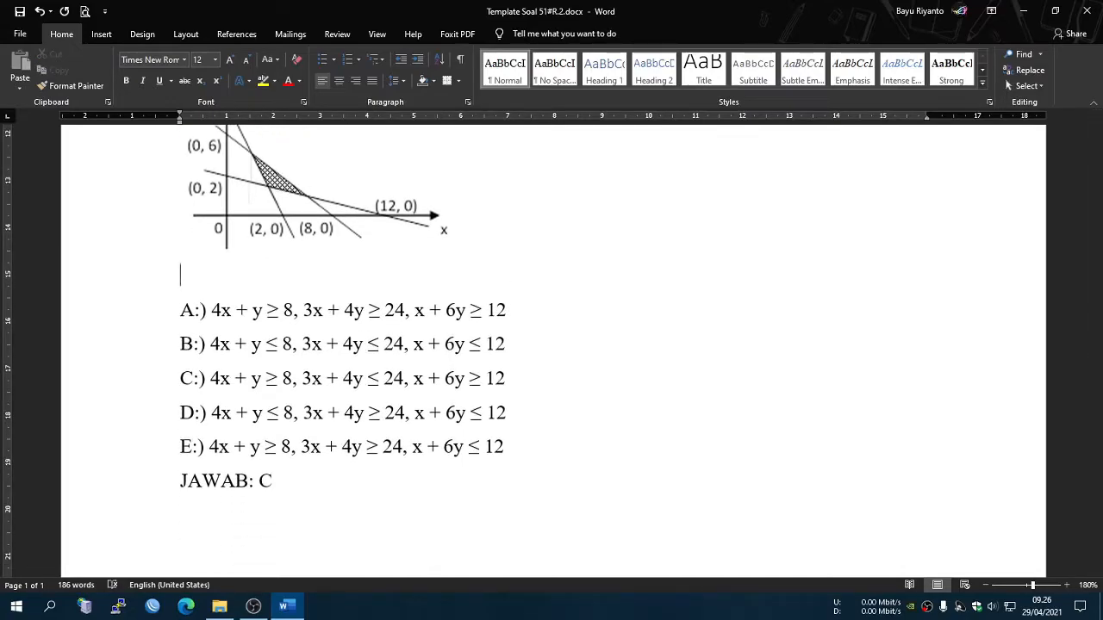
key("Delete")
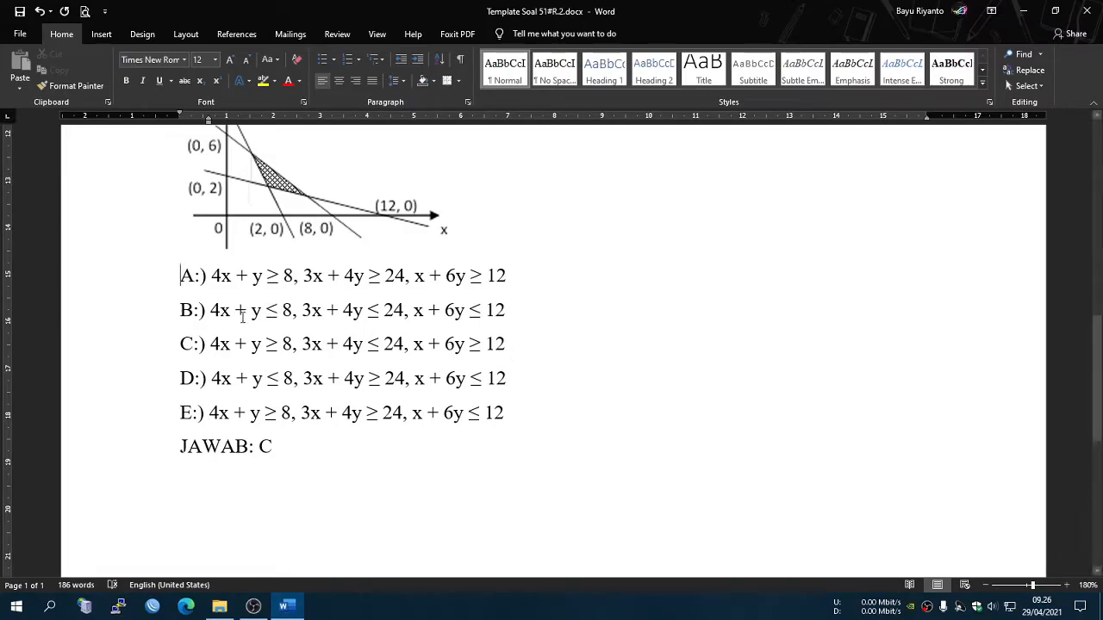
- Examine the answer option codes of question 2, such as A:) and B:), together with their inequality texts
double_click(197, 276)
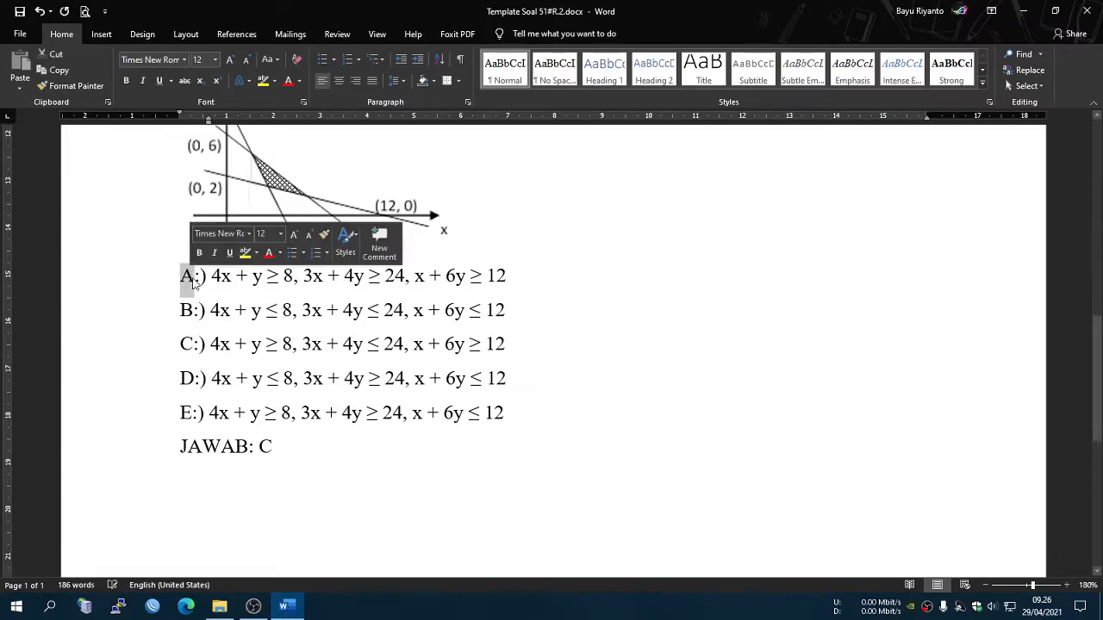
left_click_drag(204, 276, 501, 299)
left_click_drag(183, 306, 505, 314)
left_click(209, 310)
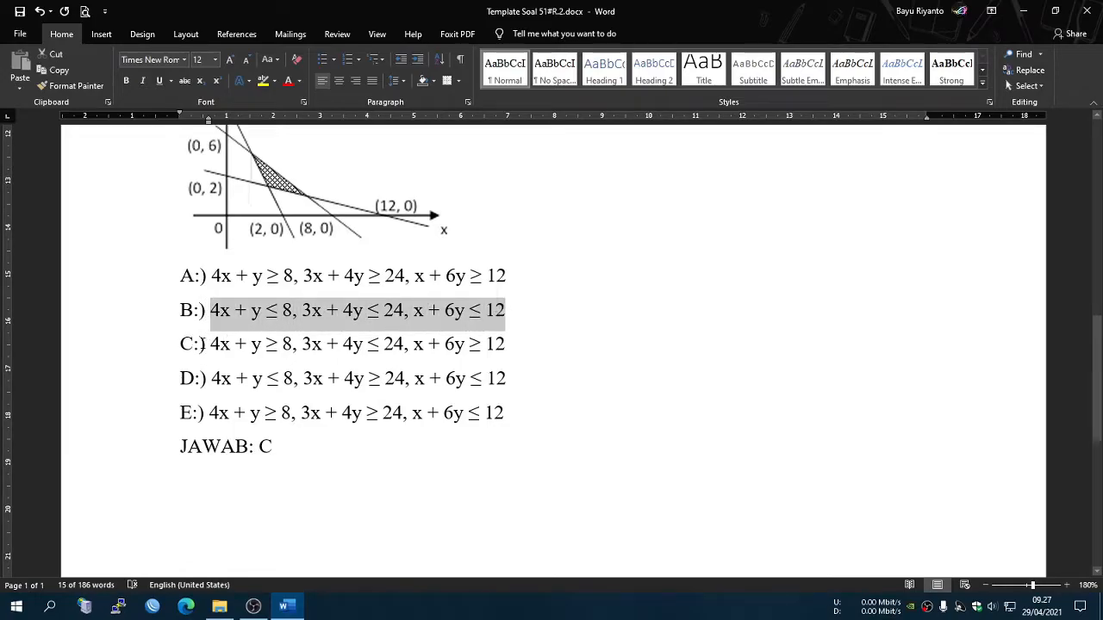
left_click_drag(211, 345, 506, 347)
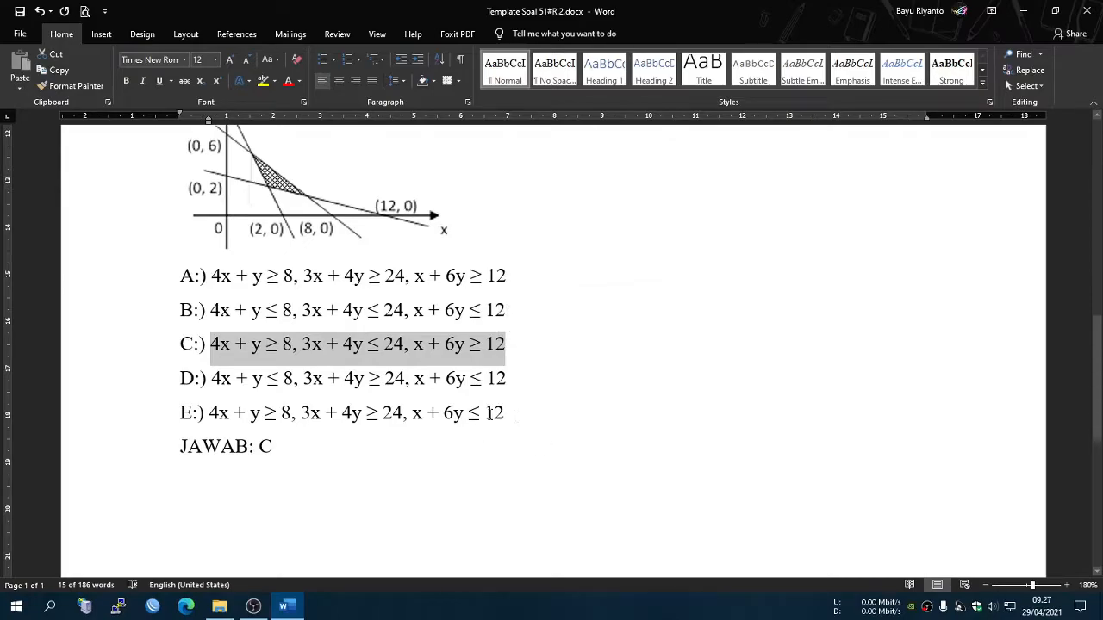
- Examine the answer key line of question 2, both the JAWAB: label and the answer letter
scroll(227, 428, "down", 3)
scroll(226, 428, "up", 4)
scroll(227, 428, "down", 1)
scroll(227, 428, "down", 1)
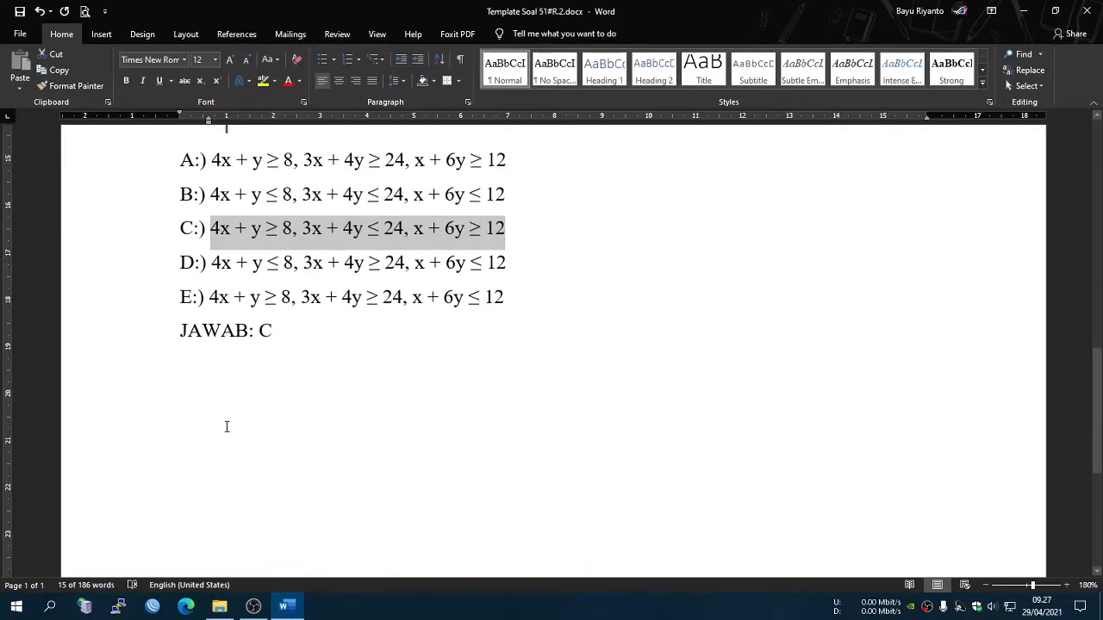
left_click_drag(182, 334, 250, 334)
left_click(261, 335)
scroll(271, 335, "up", 2)
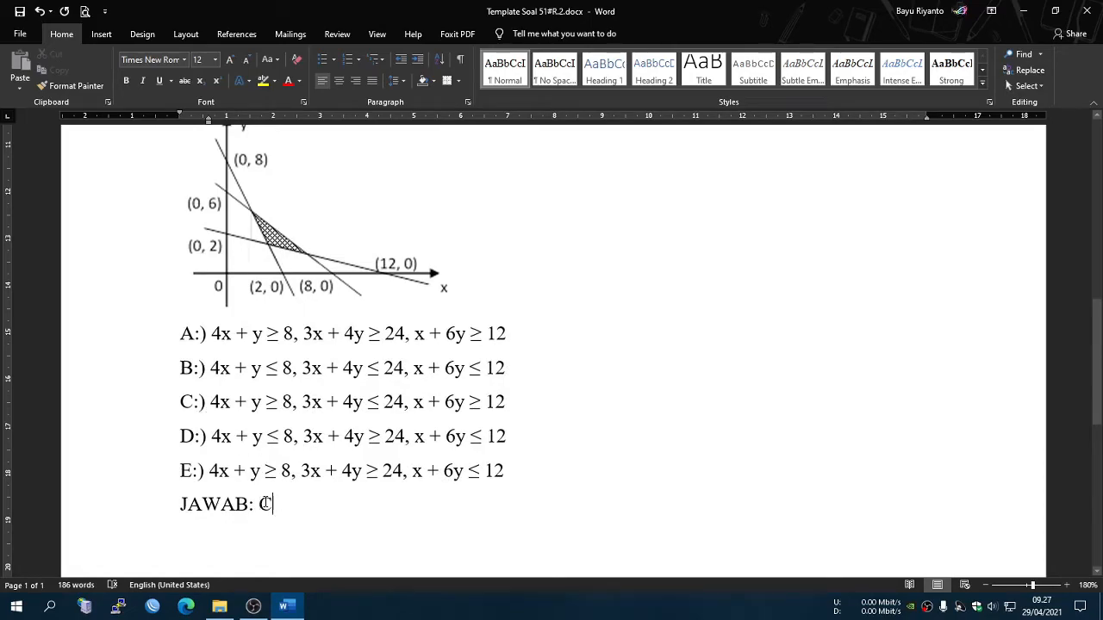
- Change the answer key letter of question 2 to E
left_click_drag(259, 505, 272, 507)
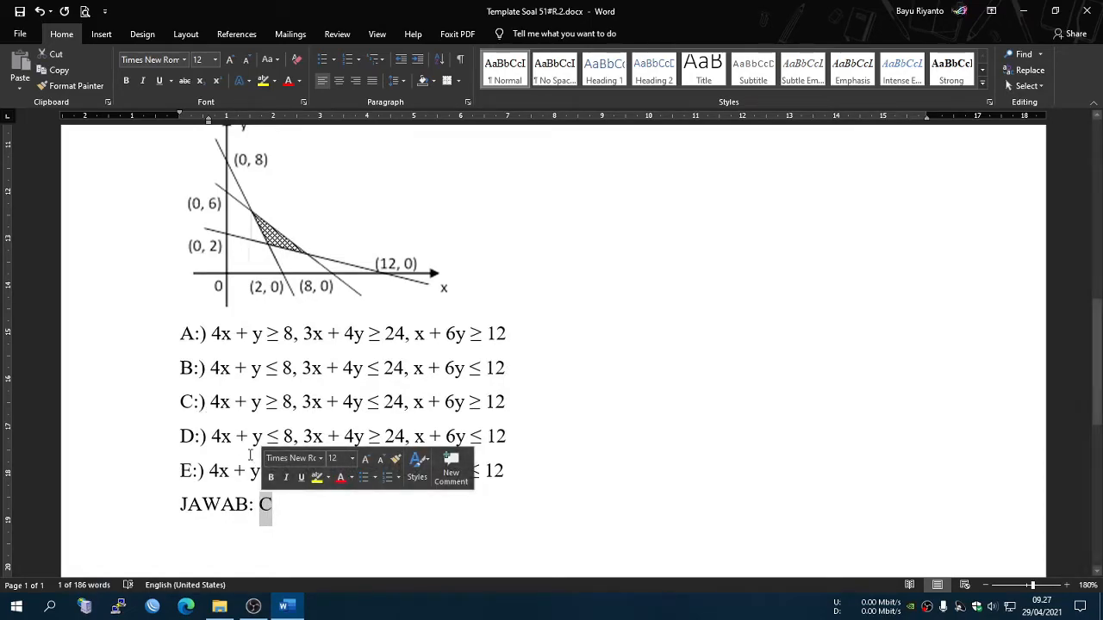
type("E")
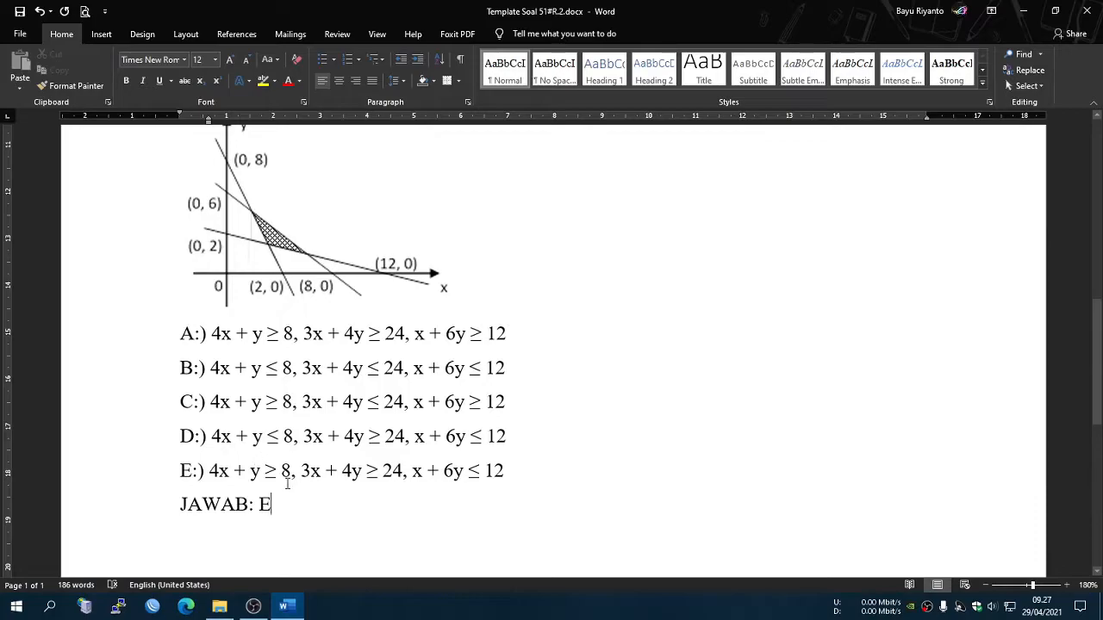
scroll(283, 442, "down", 2)
- Examine the structure of both template questions, from question 1's text to question 2's graph picture, options and answer key
scroll(280, 437, "up", 3)
scroll(280, 435, "up", 3)
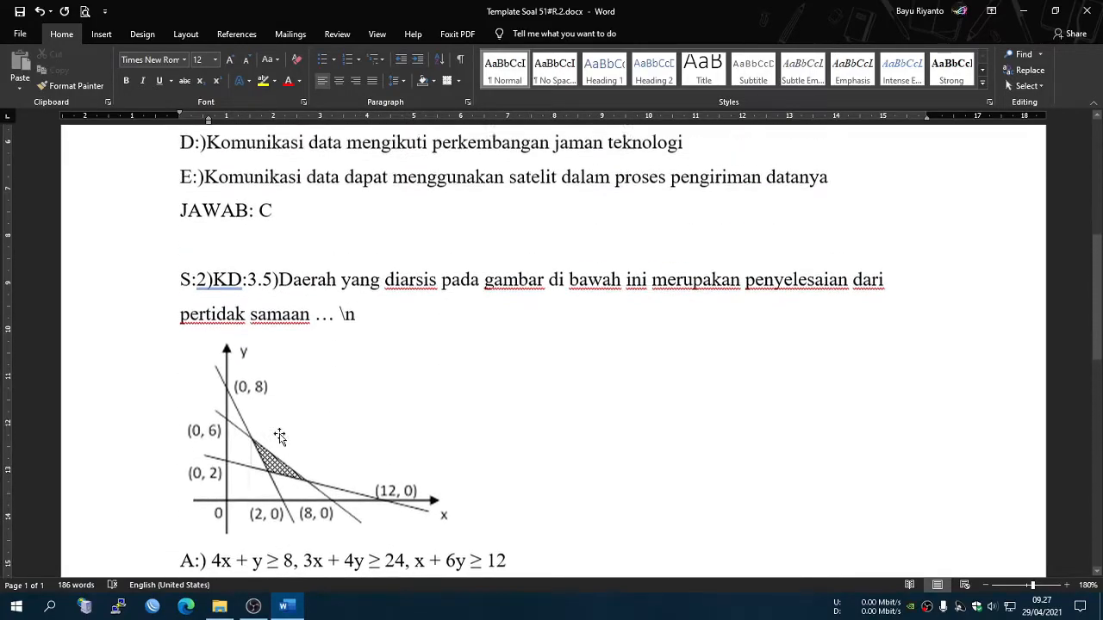
scroll(228, 377, "down", 2)
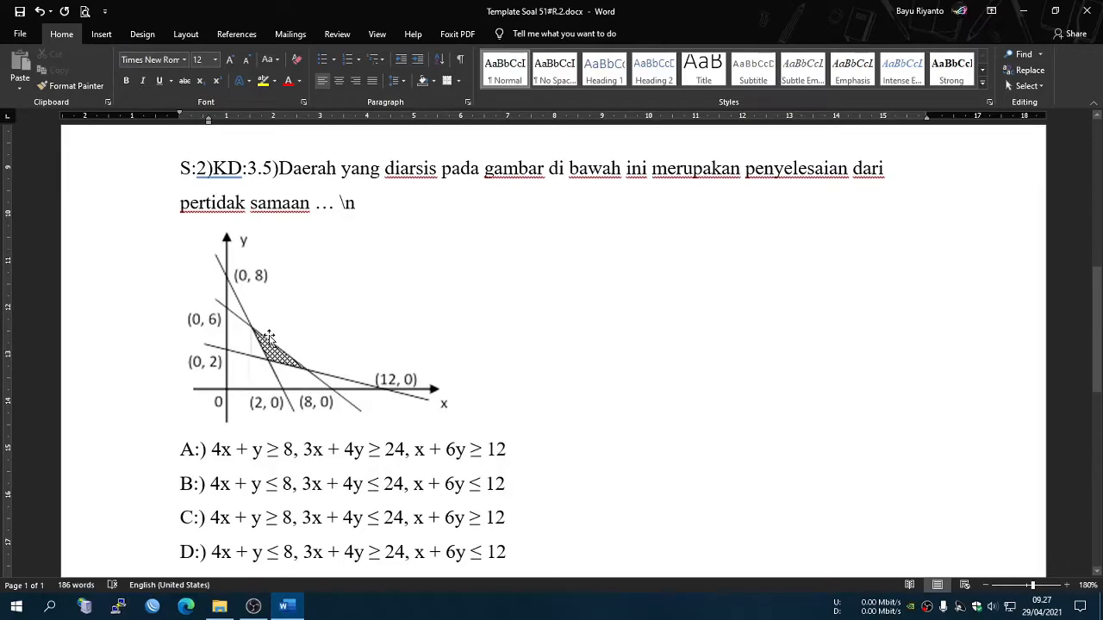
left_click(268, 336)
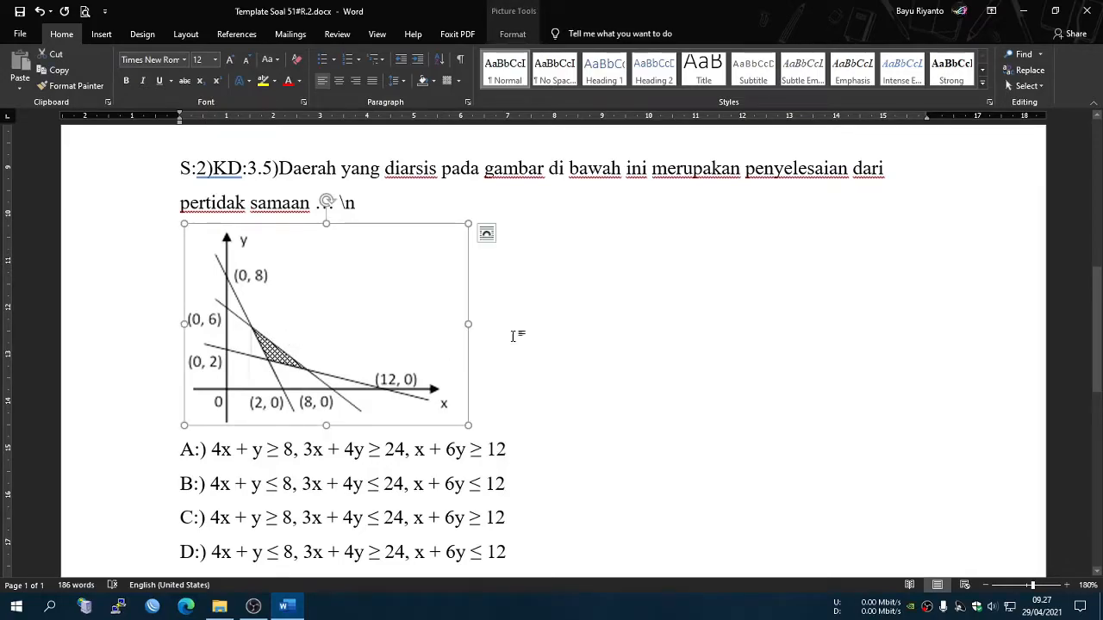
scroll(517, 335, "up", 2)
scroll(522, 333, "up", 9)
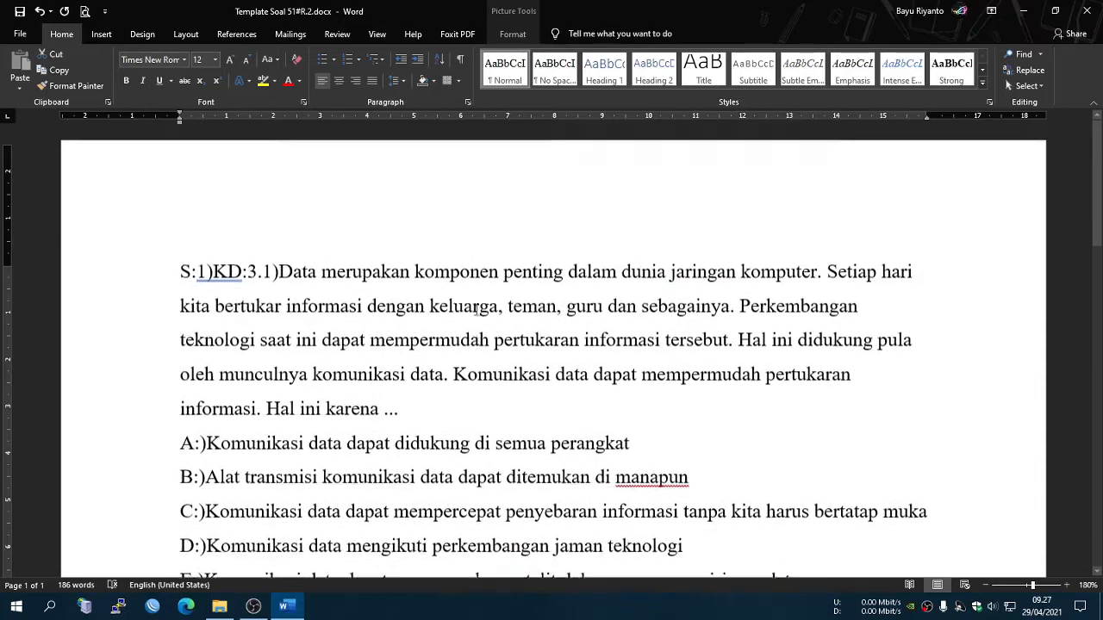
scroll(475, 310, "down", 8)
scroll(475, 310, "down", 7)
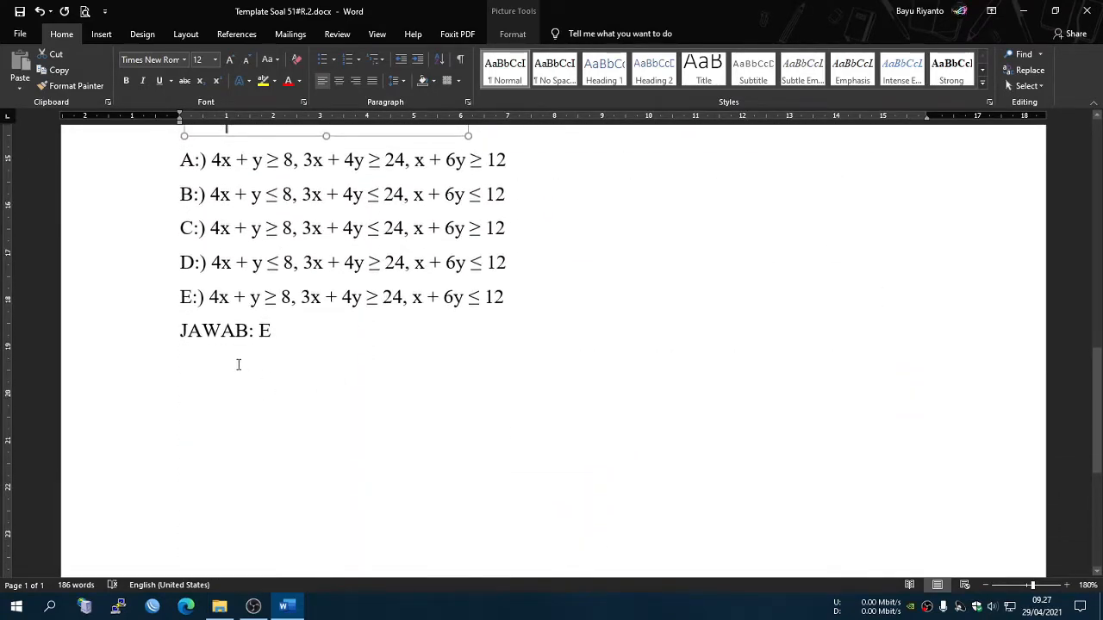
- Add a blank line below the answer key of question 2
left_click(238, 363)
left_click(316, 337)
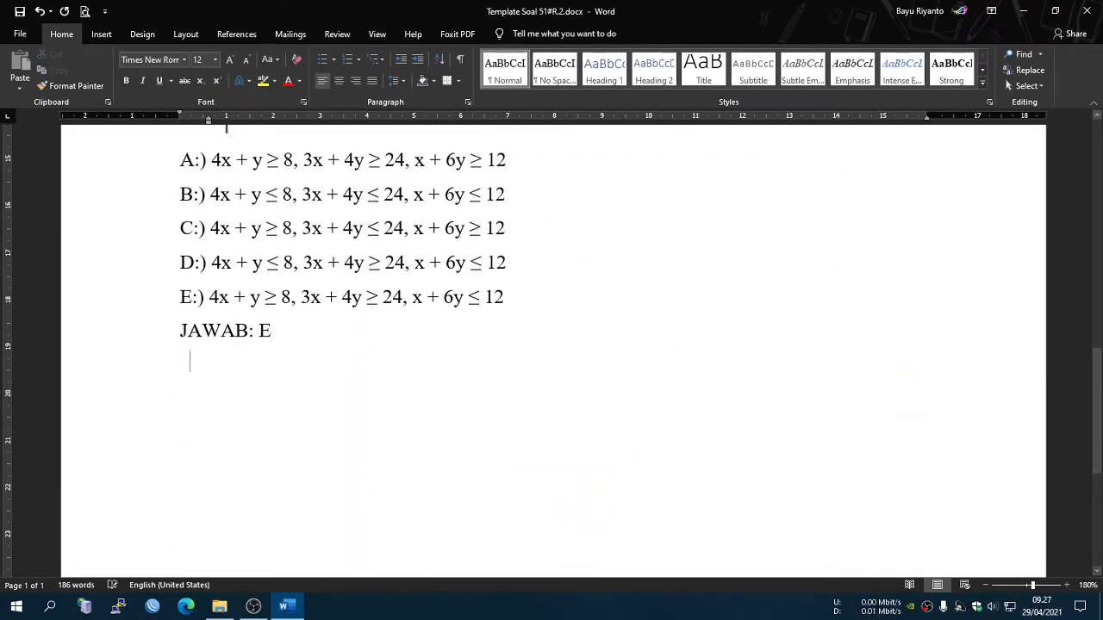
key("Return")
scroll(318, 336, "up", 4)
scroll(310, 340, "down", 4)
scroll(310, 340, "down", 1)
- View the gallery of built-in equations without inserting one
left_click(99, 34)
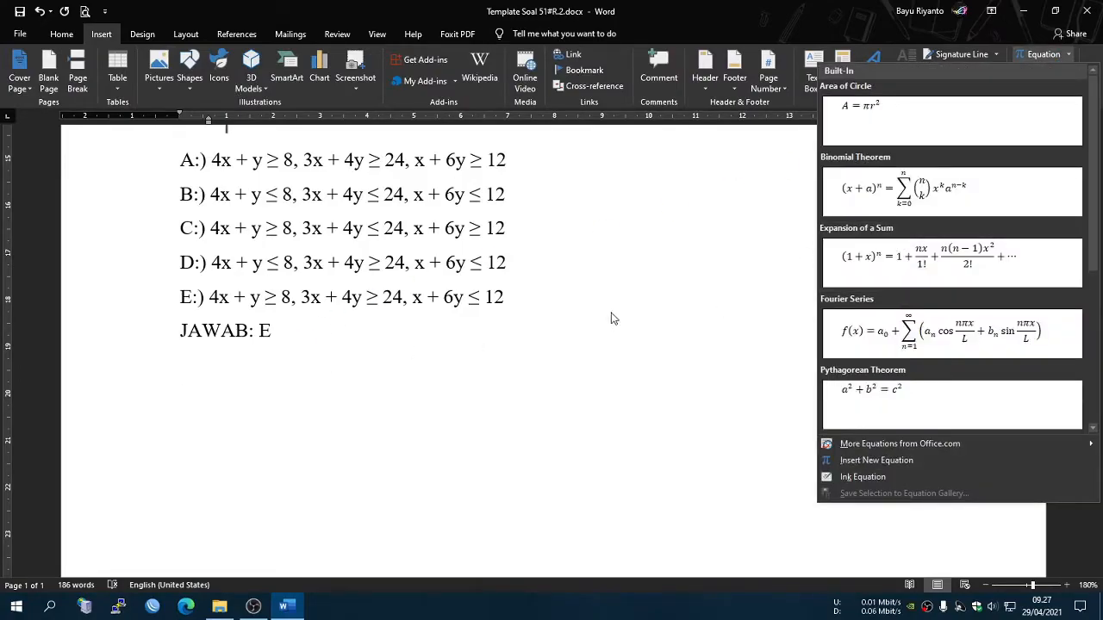
left_click(239, 394)
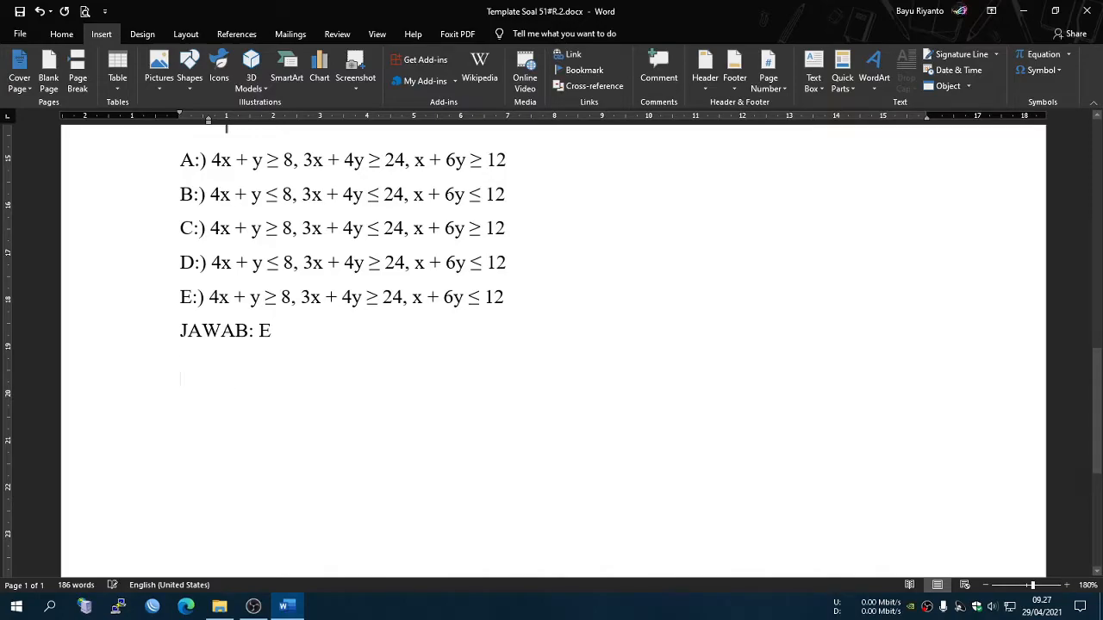
scroll(235, 392, "up", 6)
scroll(234, 392, "down", 6)
- Start question 3 on a new line with the question number and KD code S:3)KD:3.5)
key("Return")
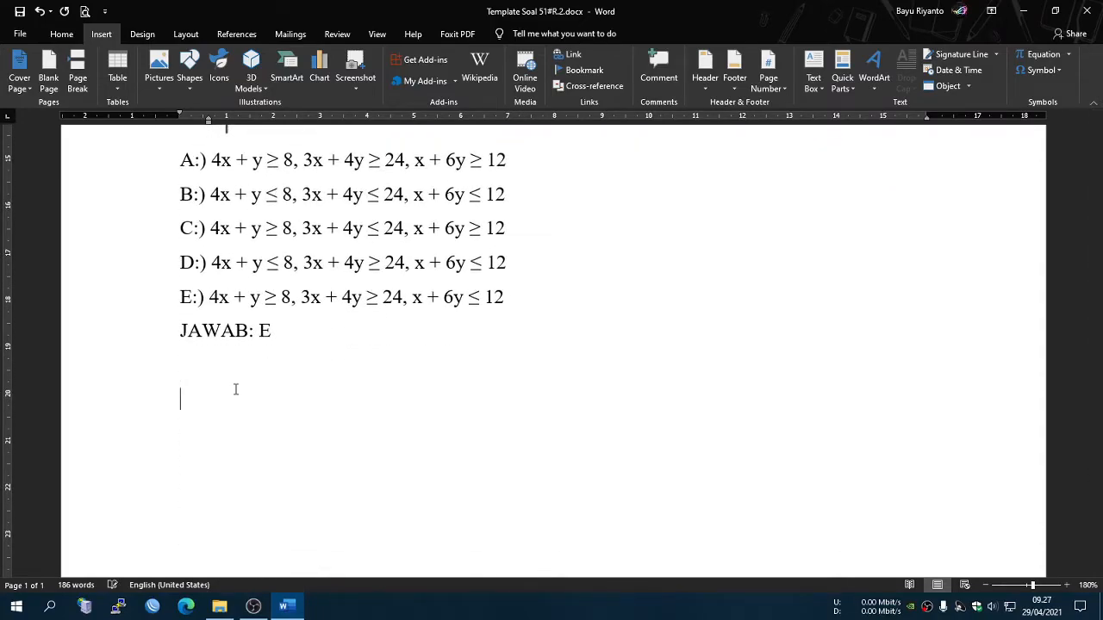
type("S:")
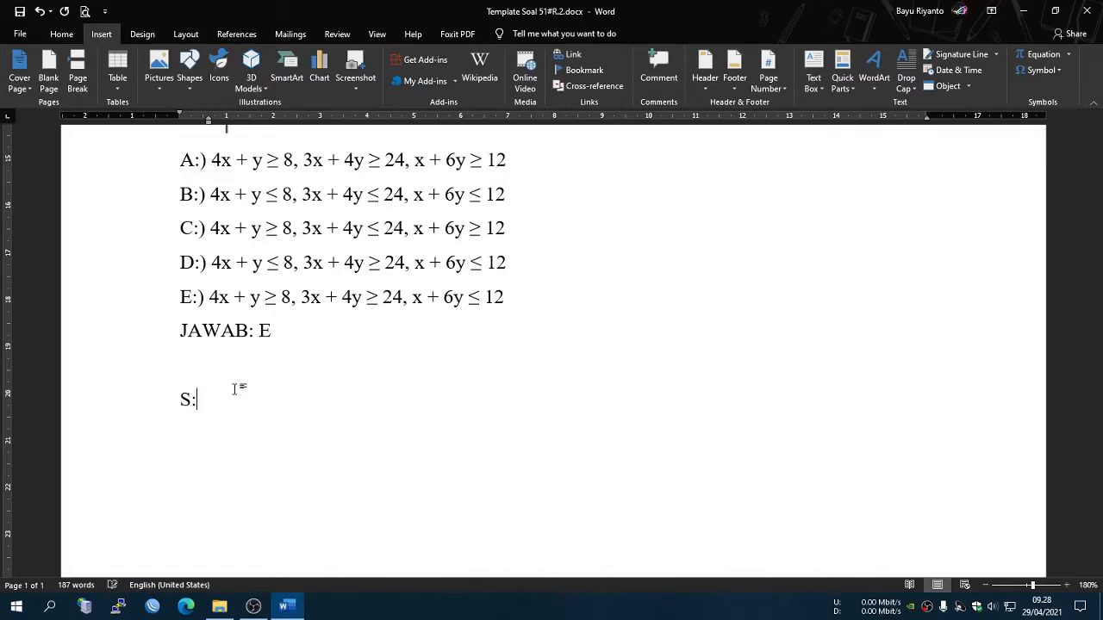
type("3)KD.")
key("BackSpace")
type(":3.")
scroll(258, 258, "up", 3)
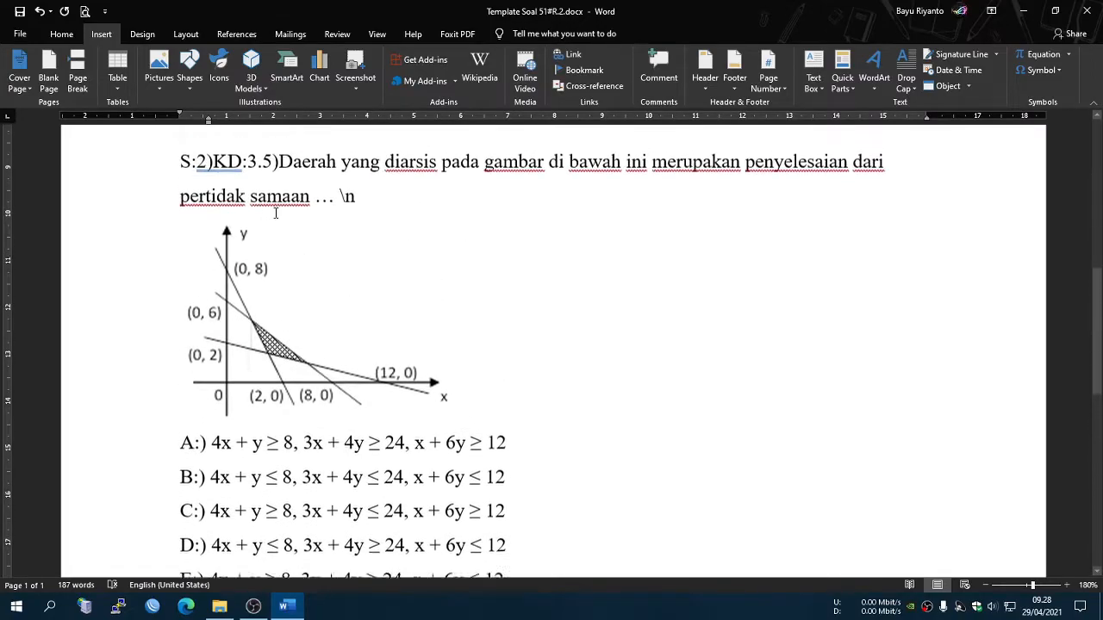
scroll(290, 242, "down", 6)
scroll(315, 278, "up", 2)
type("5")
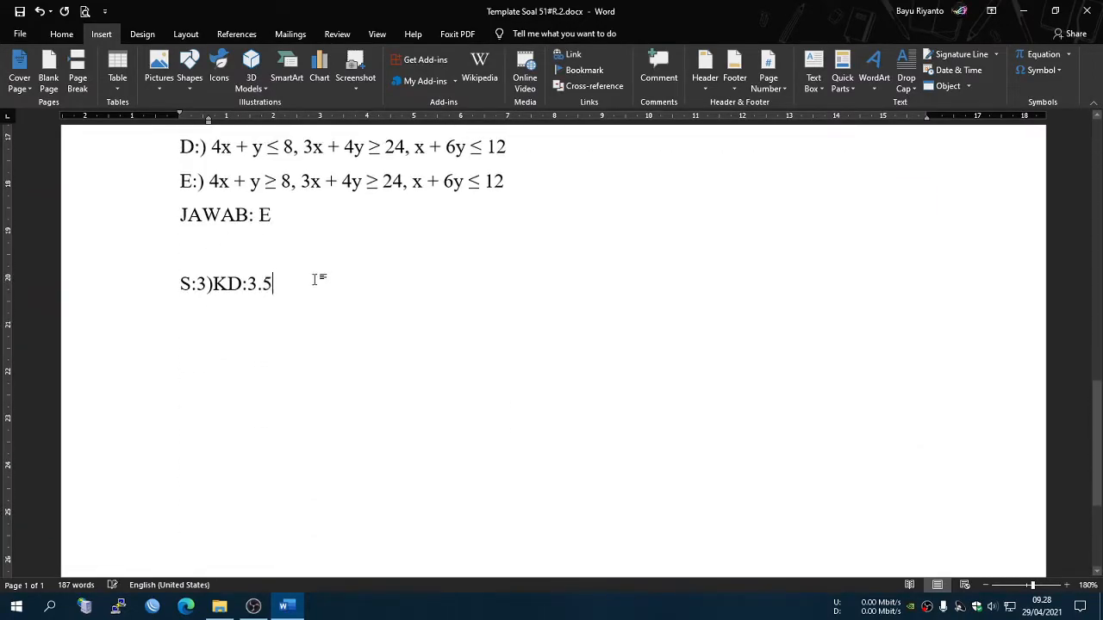
type(")")
- Enter "Isert equation" as the text of question 3 directly after its KD code
type("D")
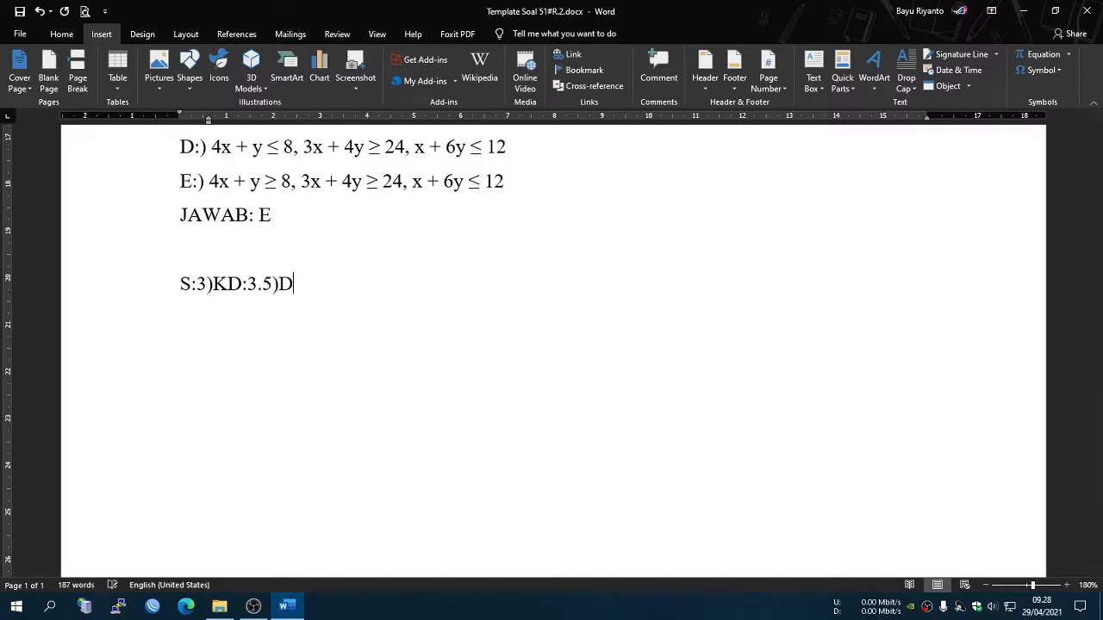
key("BackSpace")
type("isert ew")
key("BackSpace")
type("quation")
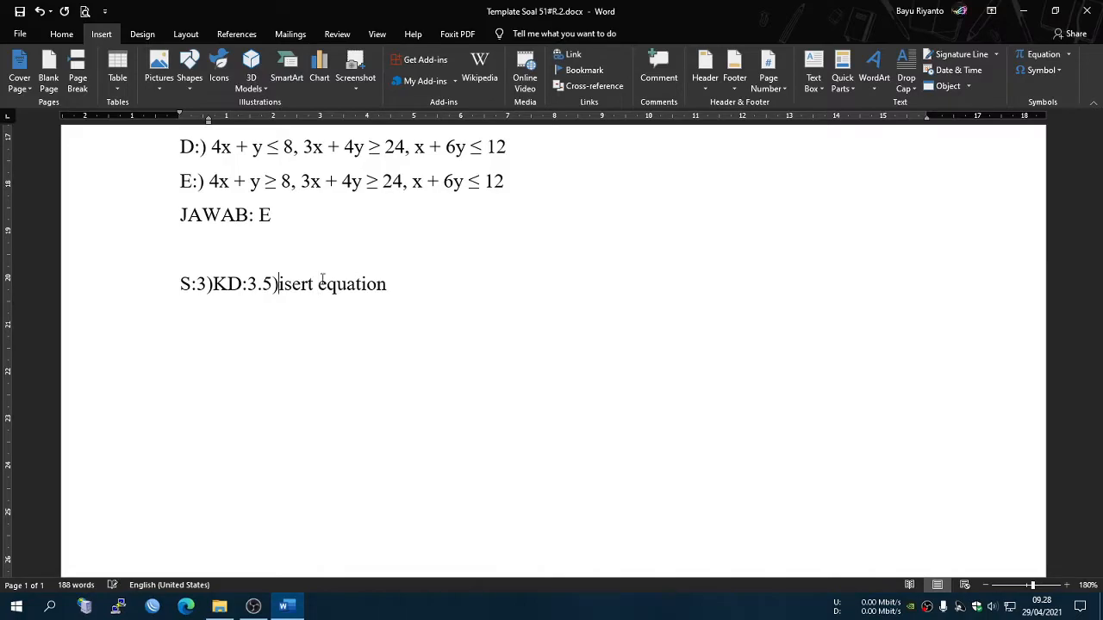
key("Delete")
type("I")
left_click(419, 284)
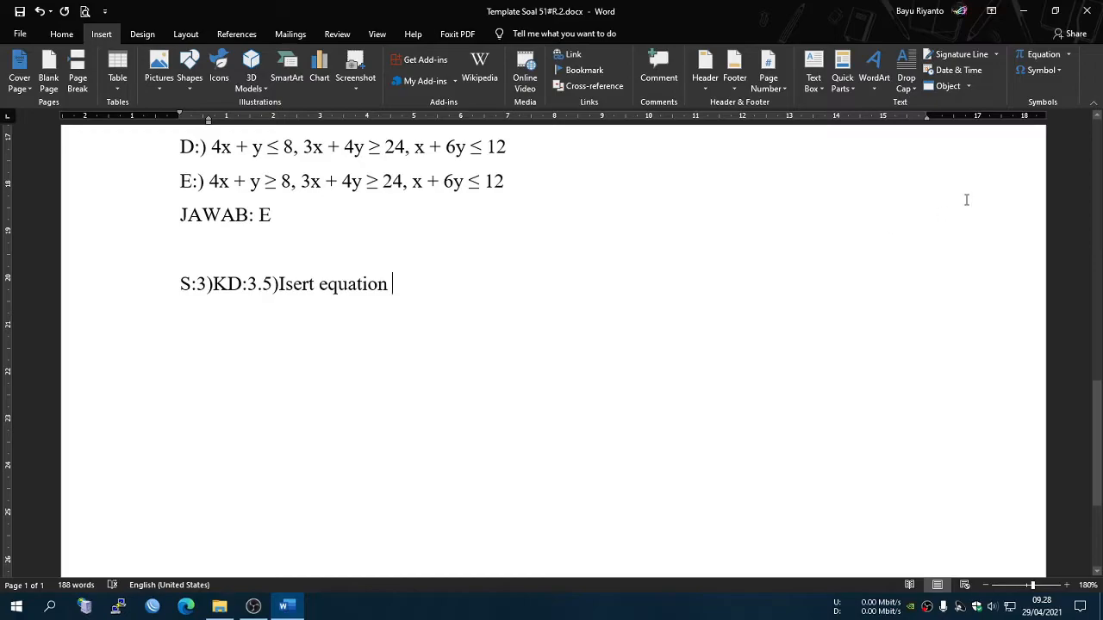
- Insert the built-in Binomial Theorem equation after the text of question 3
left_click(61, 34)
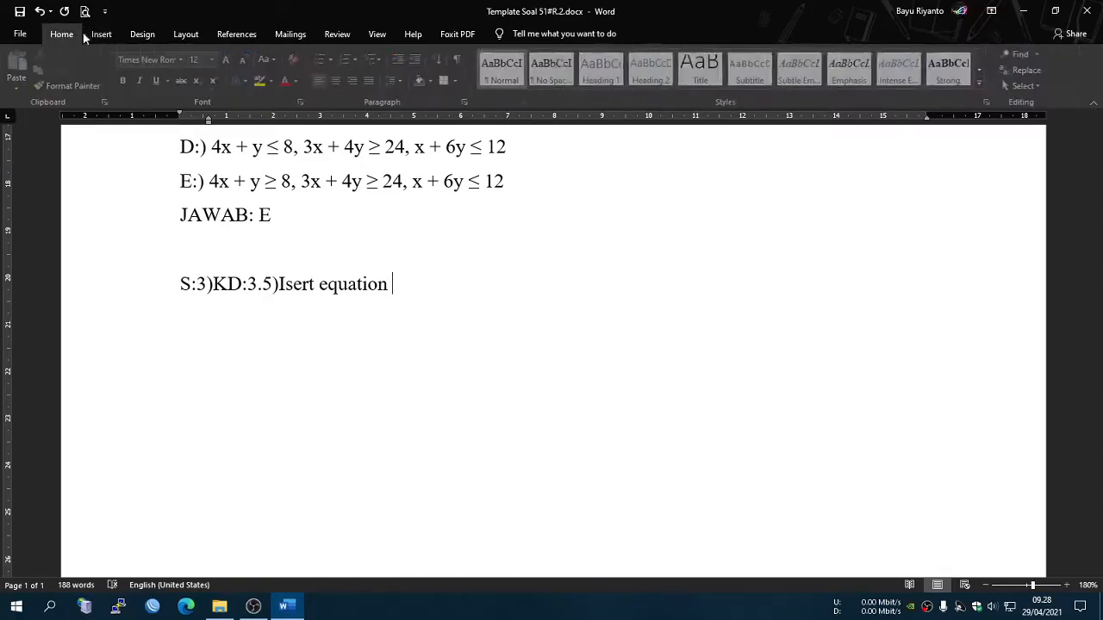
left_click(100, 33)
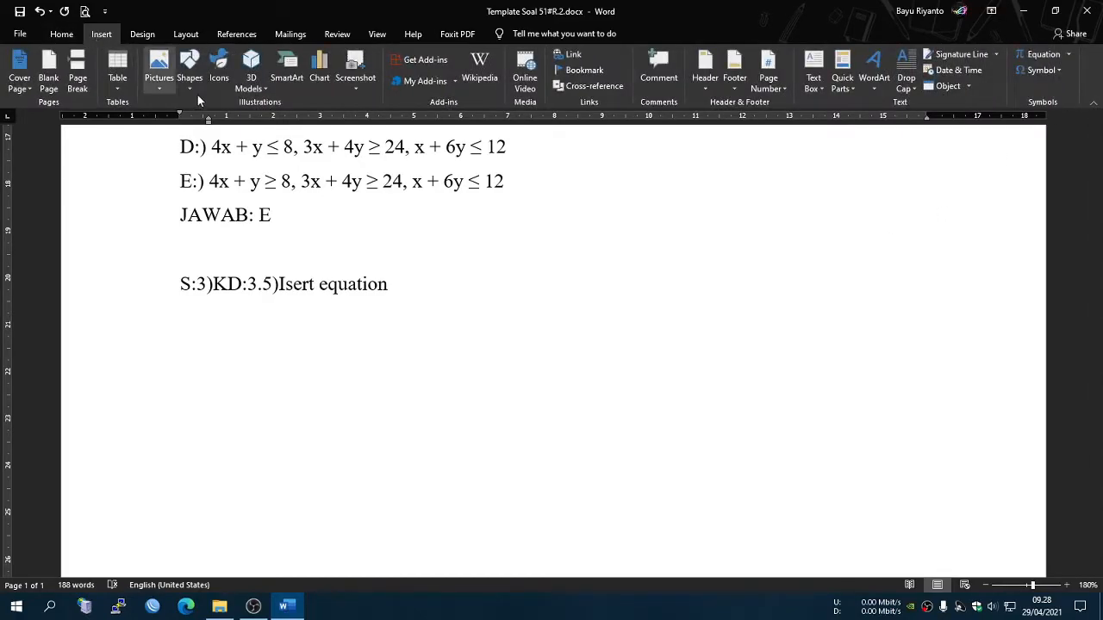
left_click(1069, 54)
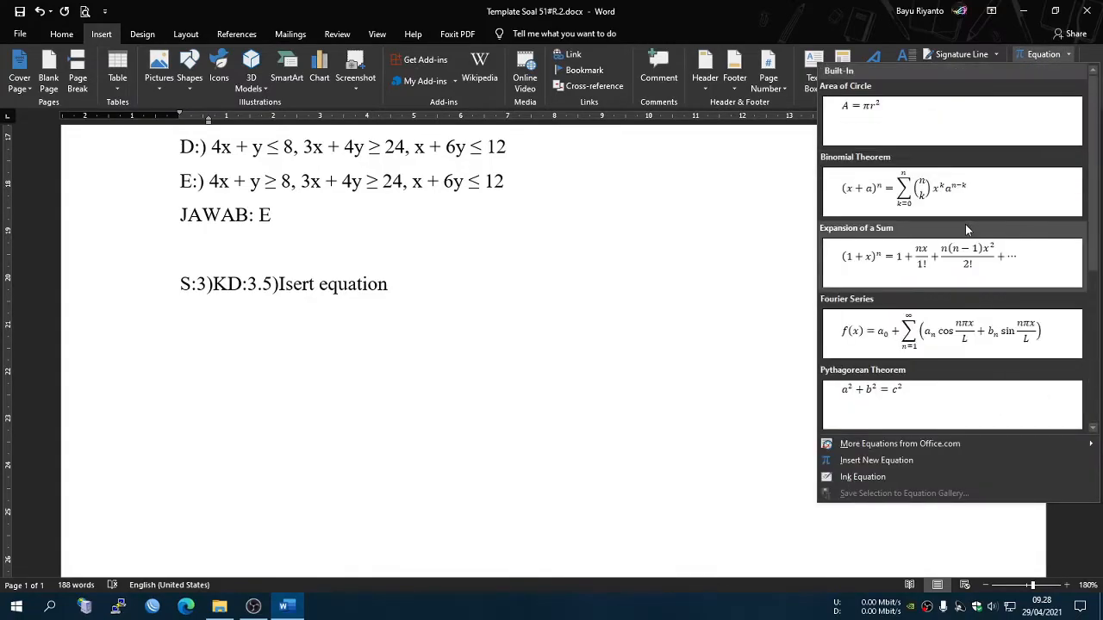
scroll(969, 233, "down", 3)
scroll(965, 270, "up", 3)
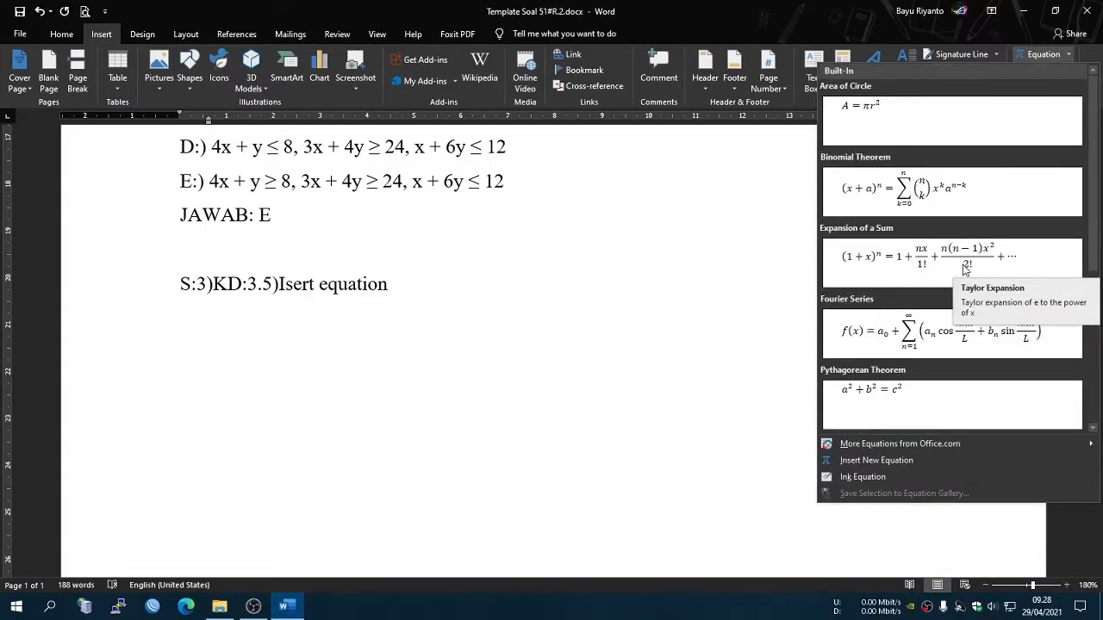
left_click(937, 205)
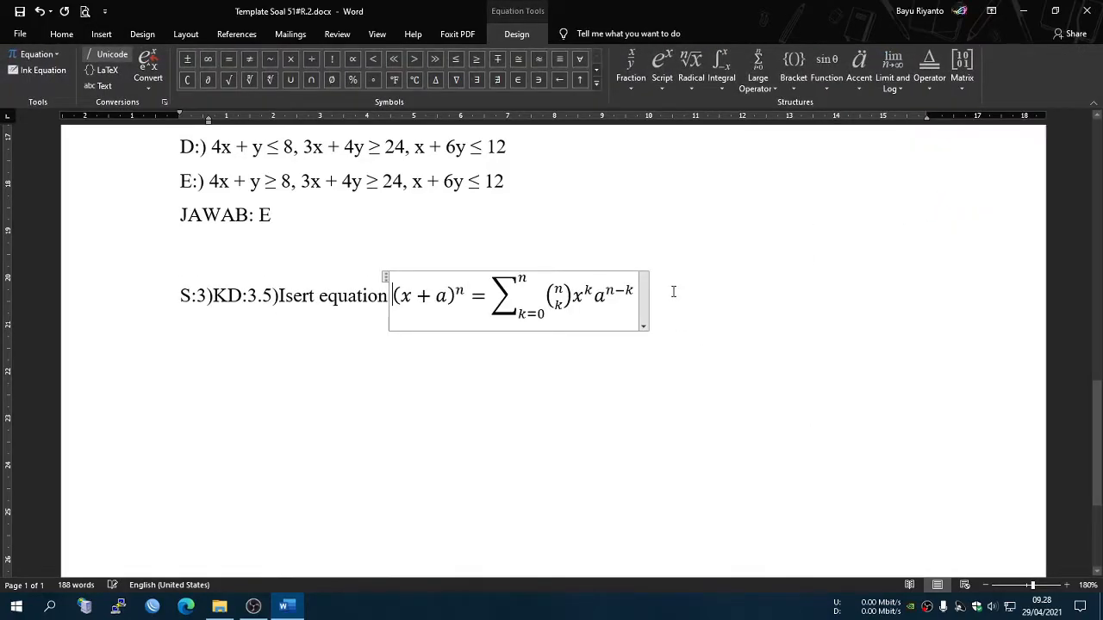
left_click(410, 293)
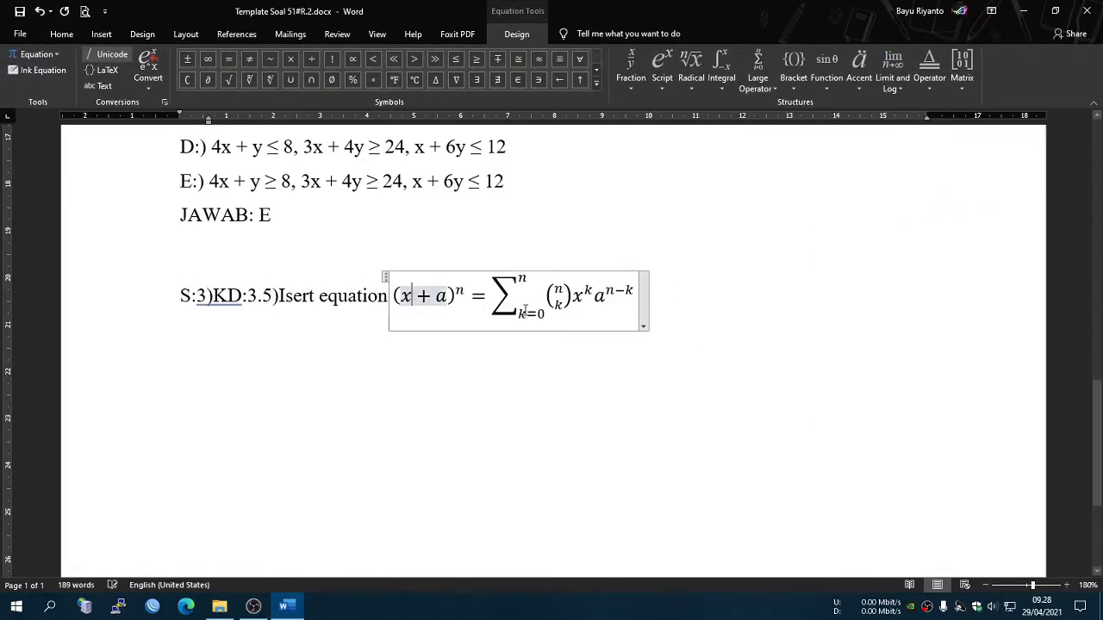
left_click(690, 291)
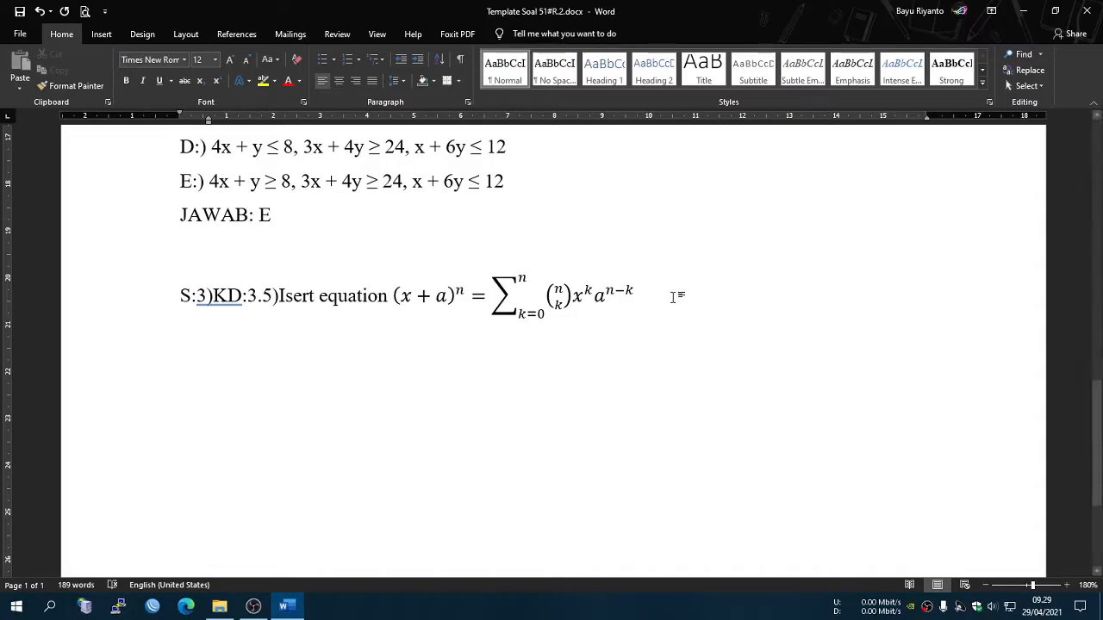
- Examine the opening code and the text in front of the equation in question 3
key("Home")
key("shift+Right")
key("shift+Right")
key("shift+Right")
left_click_drag(309, 293, 388, 296)
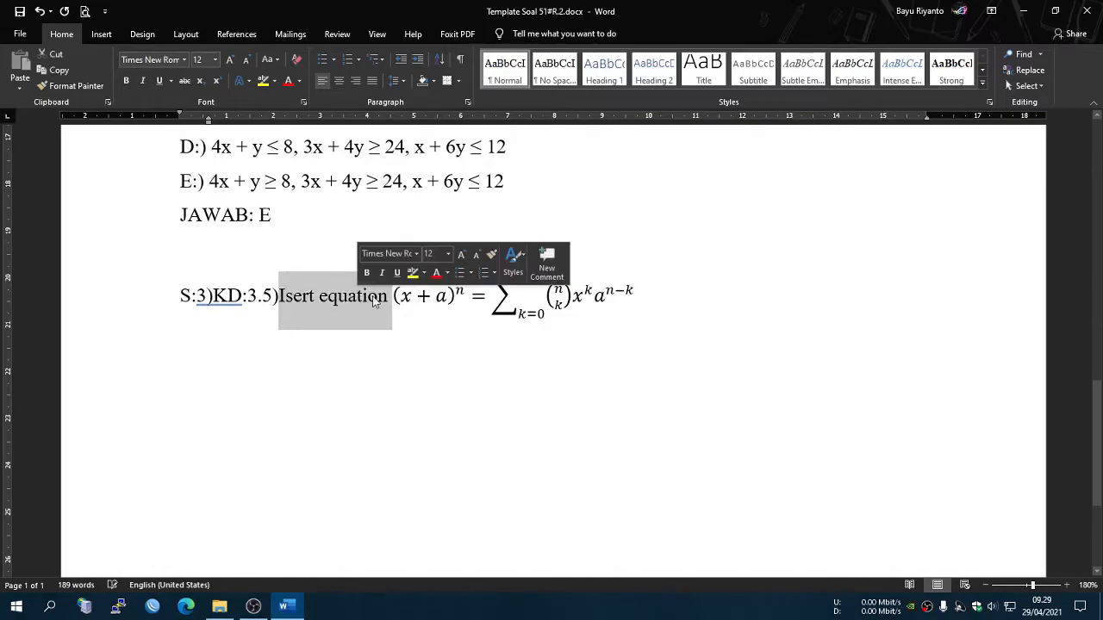
left_click(696, 294)
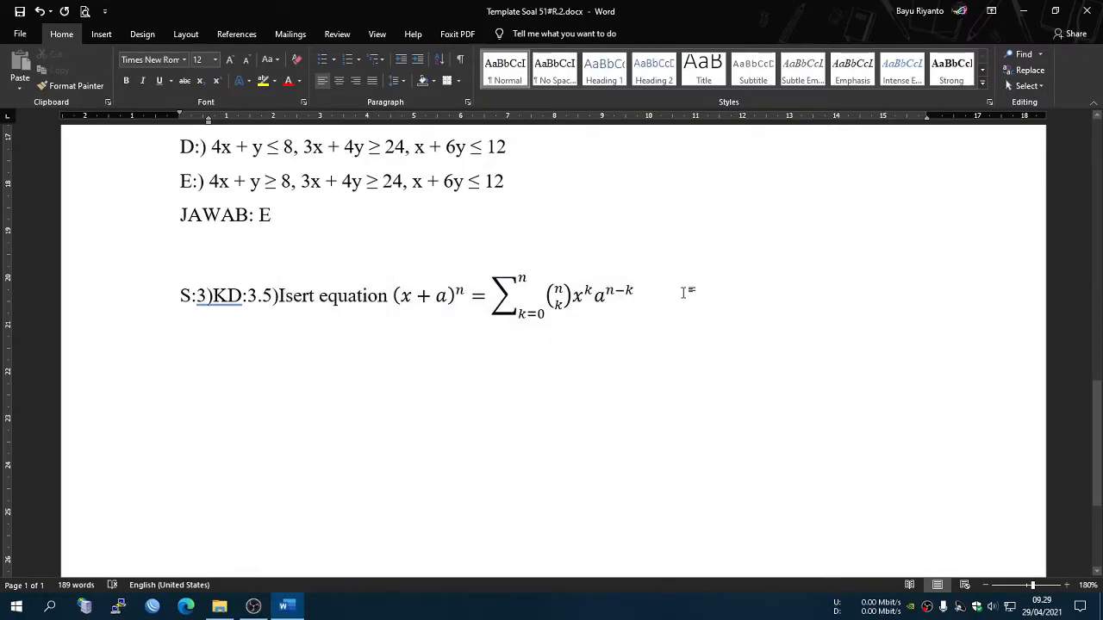
- End question 3 with an ellipsis and add the option "A:)Opsi jawaban A" below it, keeping the code as plain text instead of a smiley
type("...")
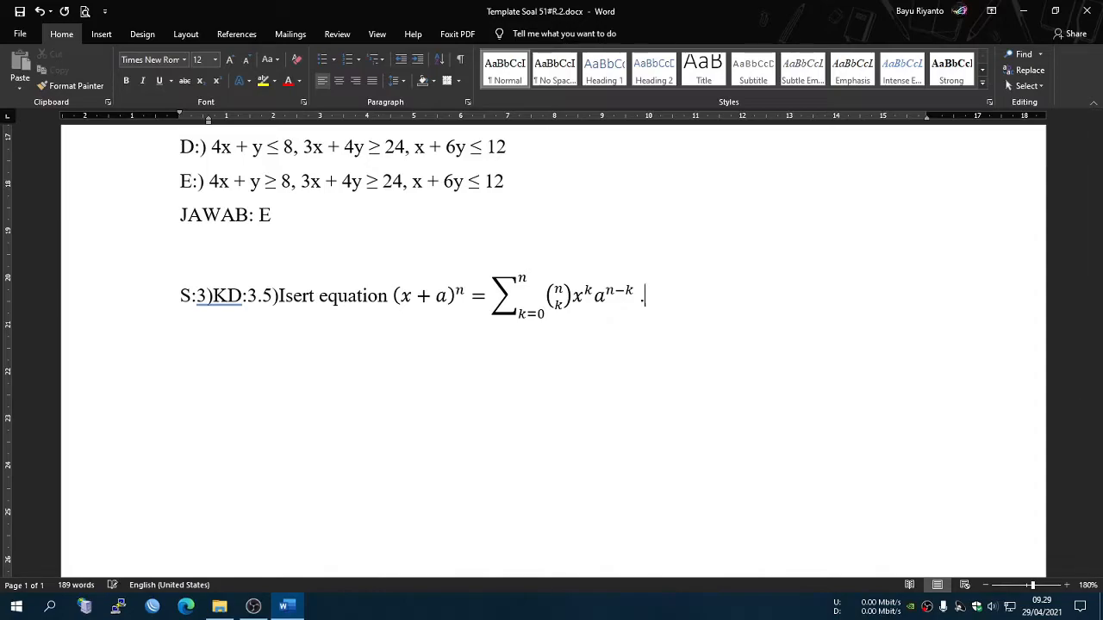
key("Return")
type("A:)")
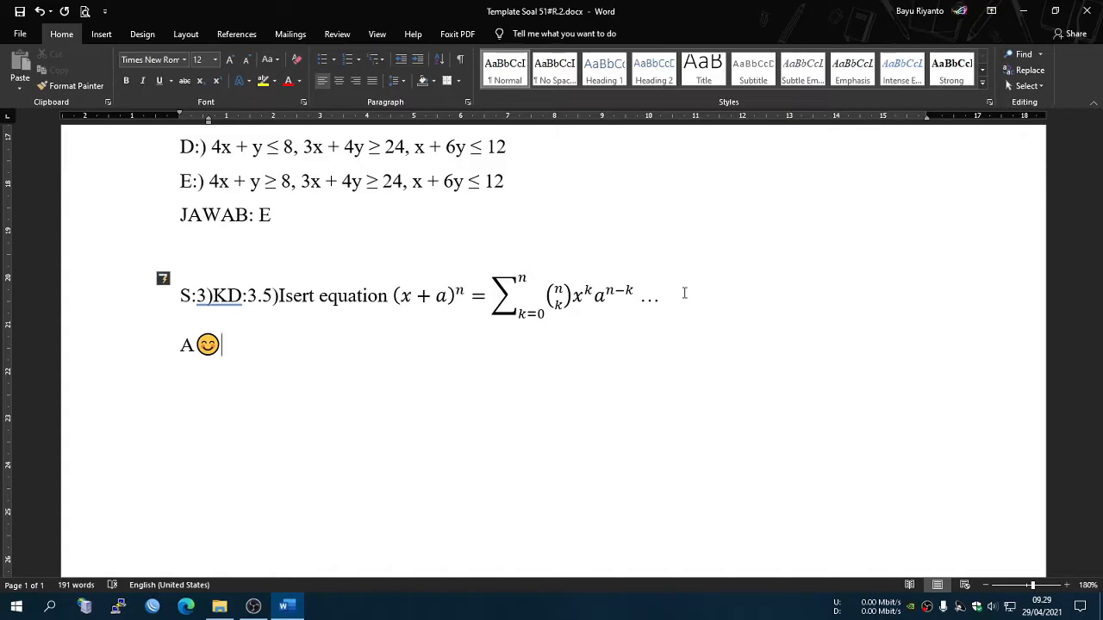
key("ctrl+z")
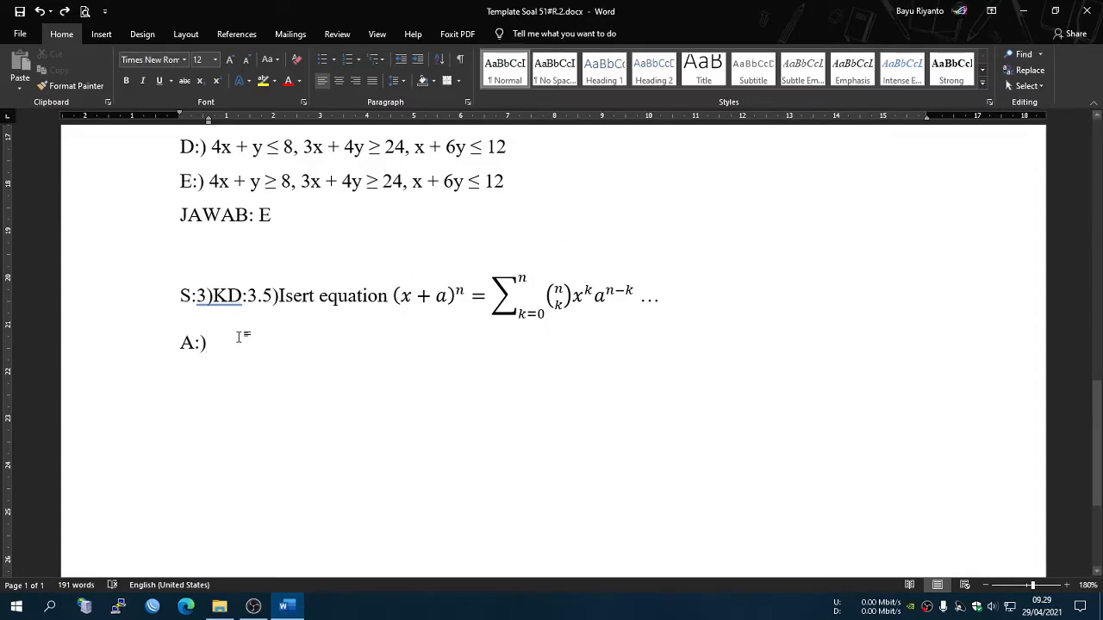
left_click_drag(207, 342, 196, 342)
left_click(222, 353)
type("Opsi jawaban A")
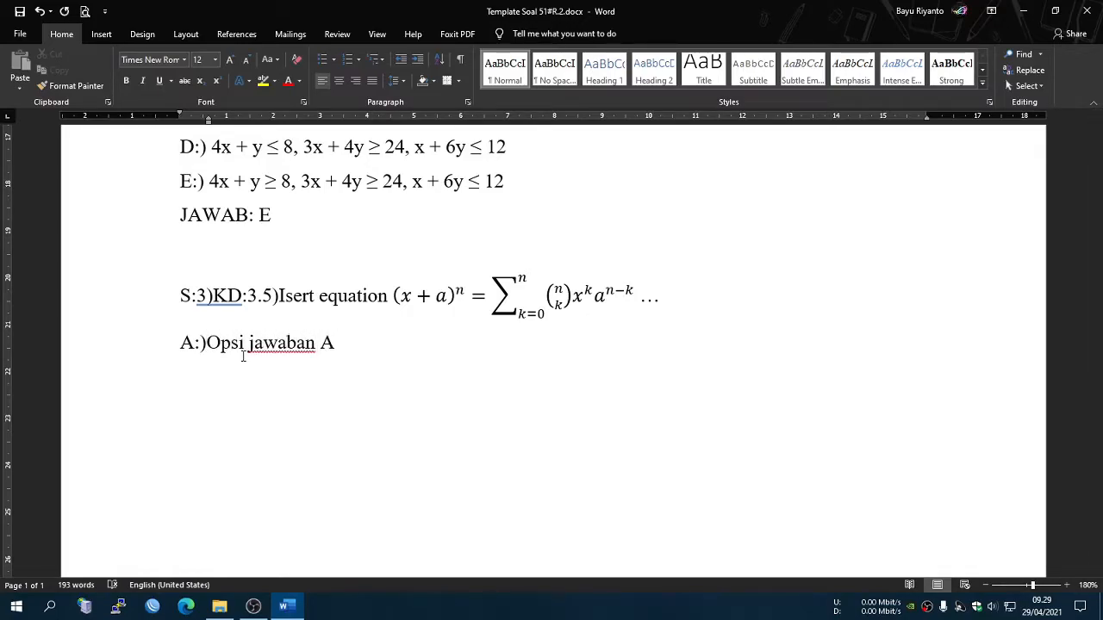
- Add the option "B:)Opsi jawaban B" on the next line, undoing the automatic smiley in its code
key("Return")
type("B:)")
key("ctrl+z")
type("Opsi j")
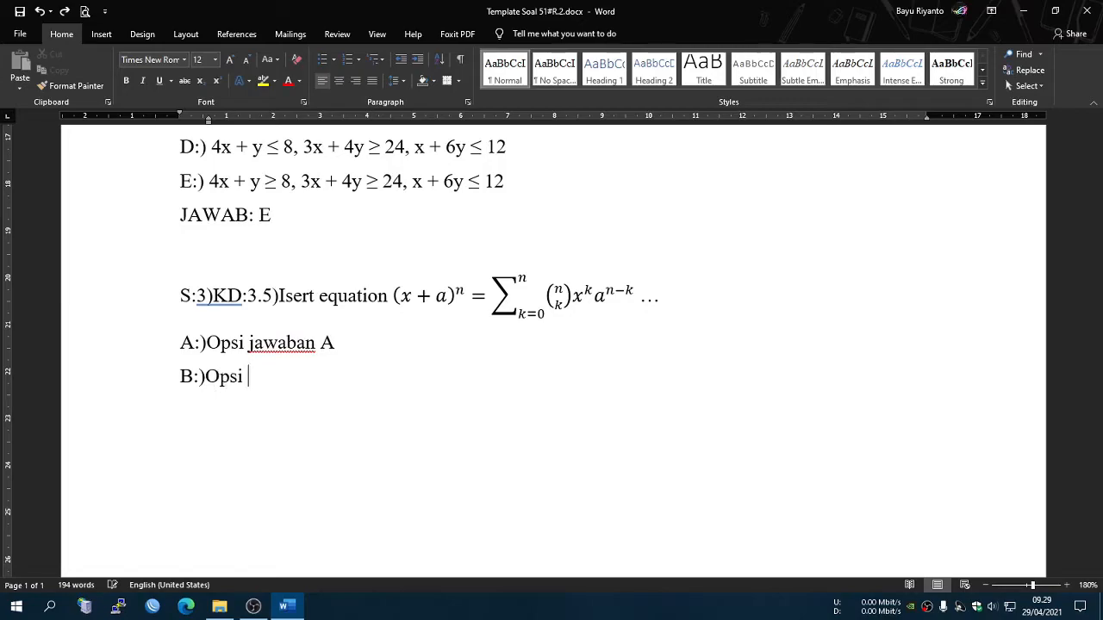
key("BackSpace")
type("jawaban ")
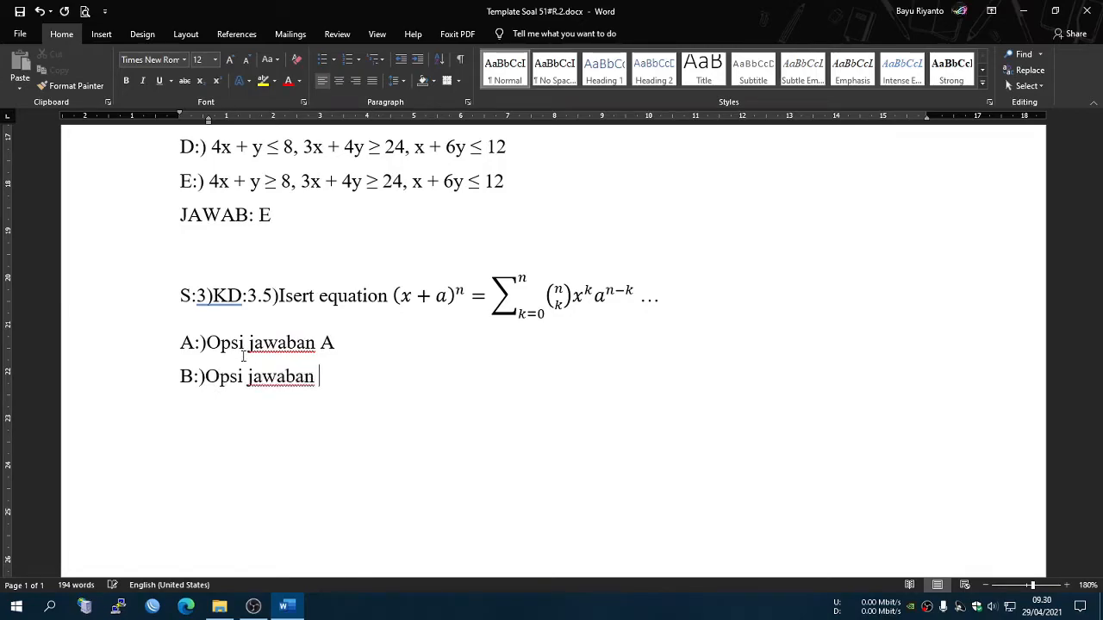
type("B")
- Add the option "C:)Opsi jawaban C" below option B, undoing the automatic smiley in its code
key("Return")
type("C:)")
key("ctrl+z")
type("Opsi jawaa")
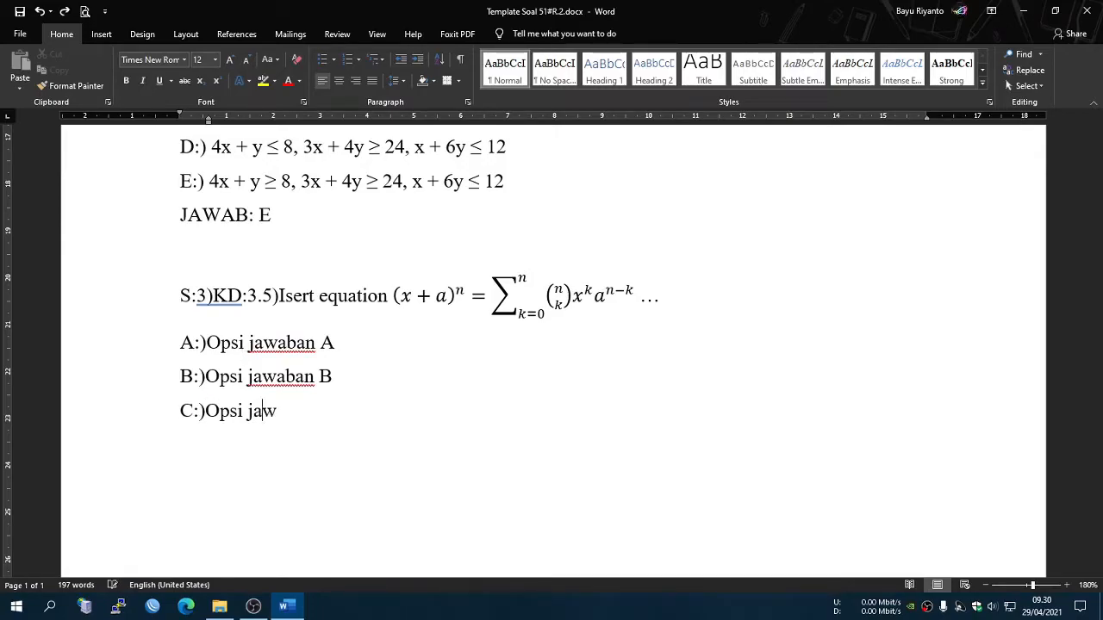
key("BackSpace")
type("ban")
type(" C ")
- Add the option "D:)Opsi jawaban D" below option C, with its code kept as plain text
type("D:)")
key("ctrl+z")
type("Opsi jawaban D")
- Add the option "E:)Opsi jawaban E" below option D, with a plain-text code and a space between "Opsi" and "jawaban"
key("Return")
type("E:)")
key("ctrl+z")
type("Opsijawaban E")
key("Left")
key("Left")
key("Left")
key("Left")
key("Left")
key("Left")
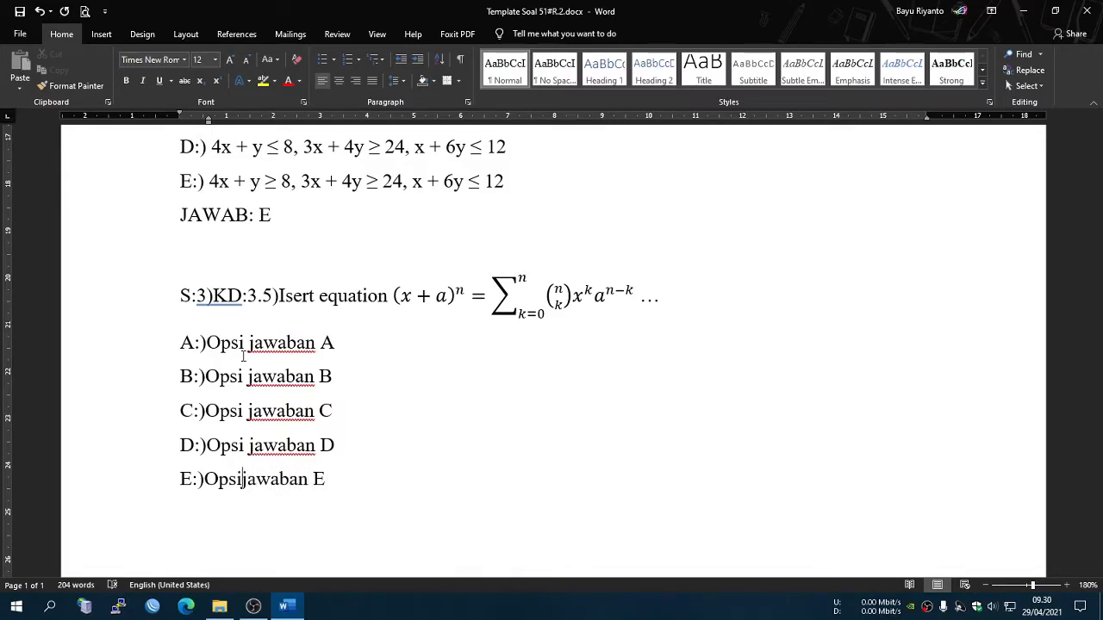
key("Right")
key("Right")
key("Right")
key("Right")
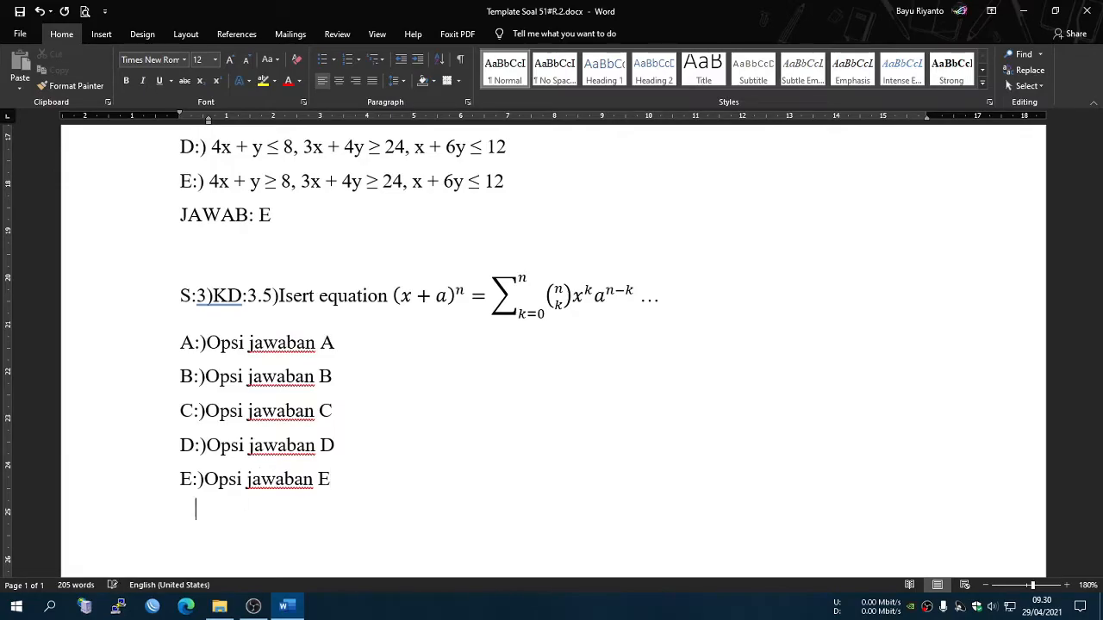
- Add the answer key line "JAWAB: A" below option E of the third question
key("Return")
type("JAWAB: A")
left_click_drag(182, 513, 279, 513)
left_click(249, 513)
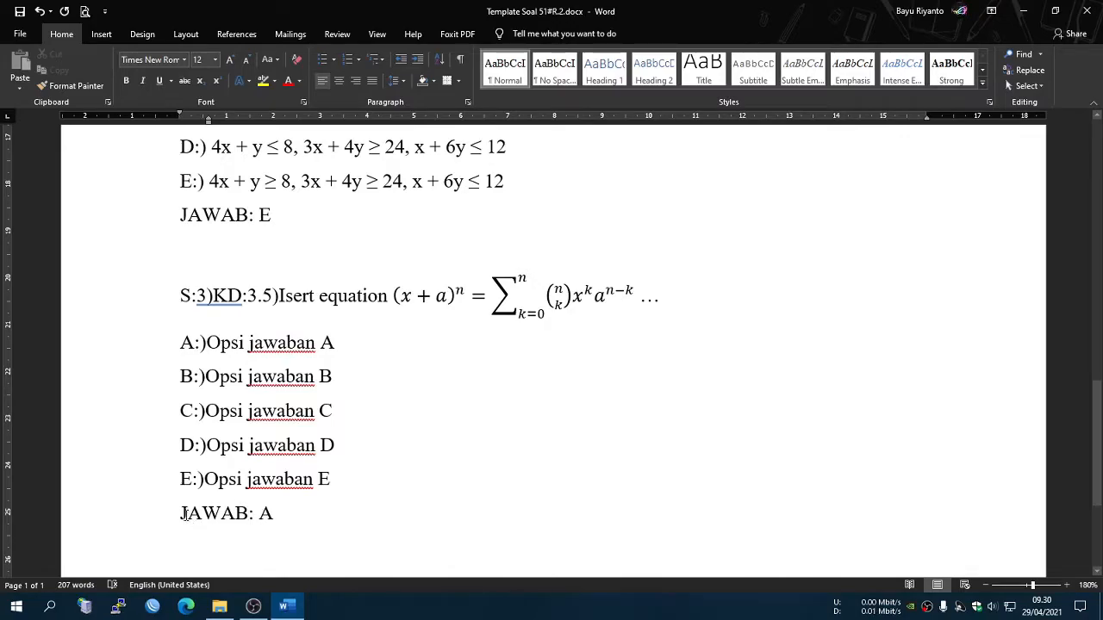
left_click_drag(180, 514, 250, 514)
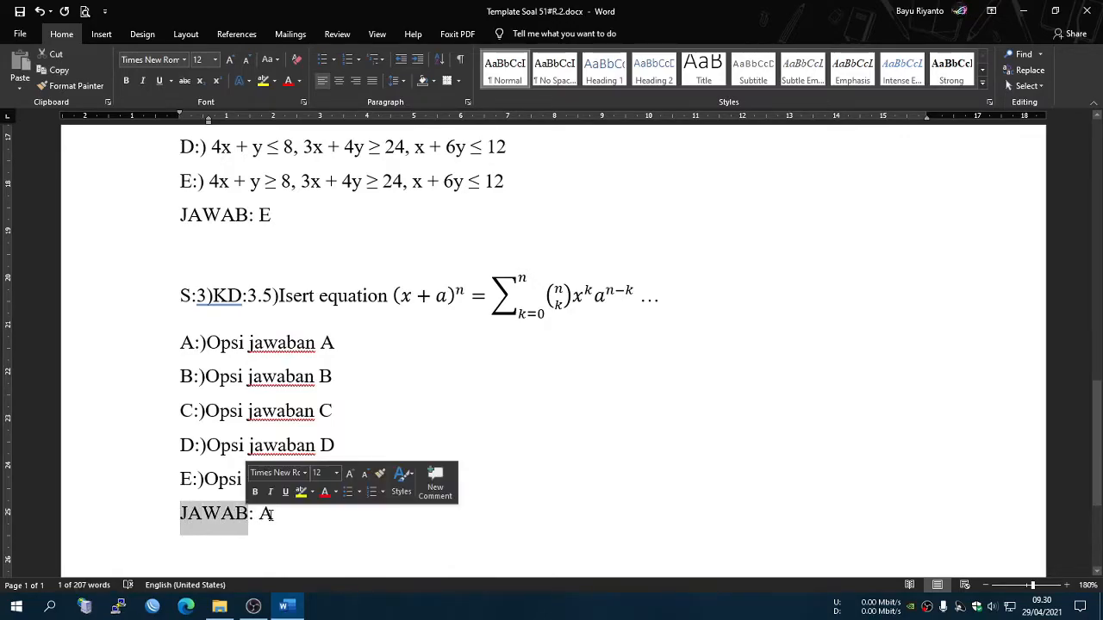
left_click(290, 515)
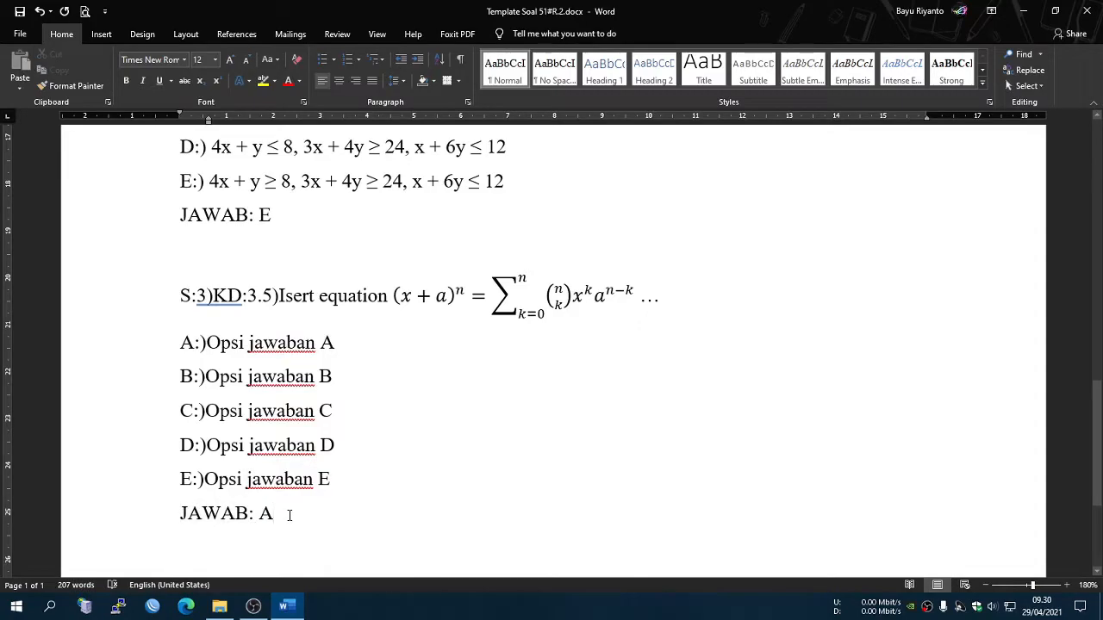
- Review the third question with its coded options and answer line against the preceding questions
scroll(327, 445, "down", 2)
scroll(327, 445, "up", 8)
scroll(327, 445, "down", 10)
scroll(327, 445, "up", 2)
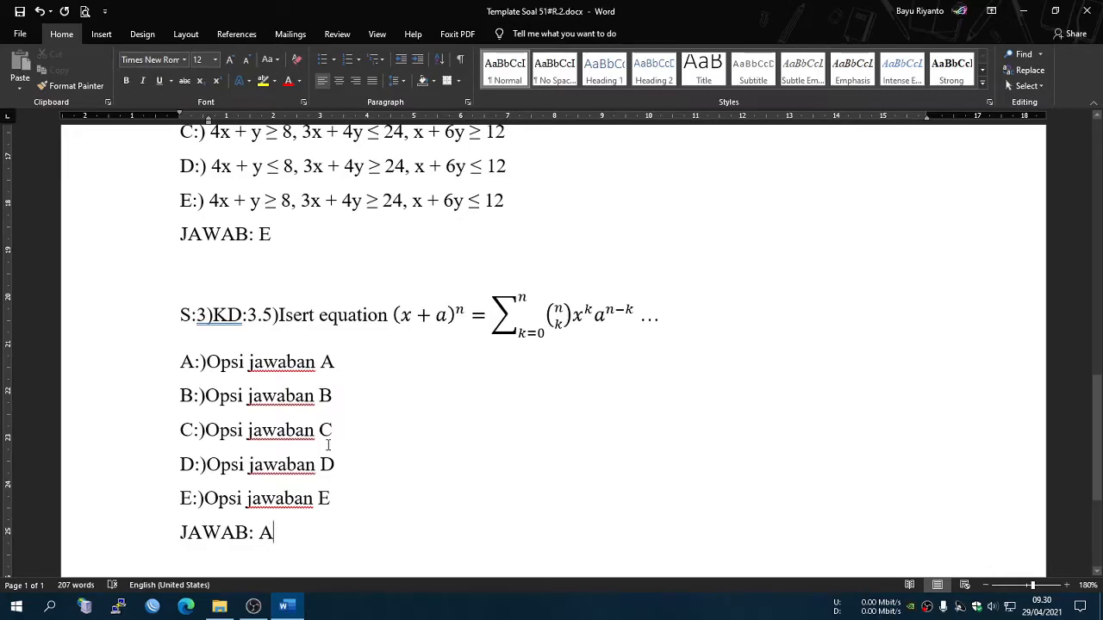
scroll(325, 446, "down", 1)
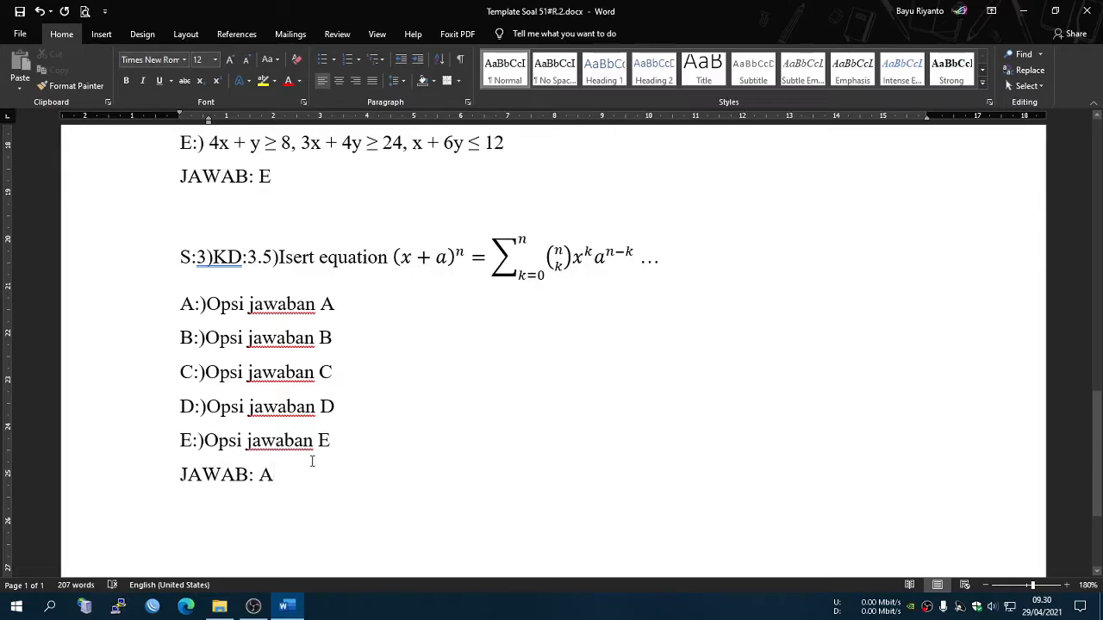
scroll(303, 466, "down", 2)
scroll(303, 462, "up", 2)
scroll(297, 452, "down", 1)
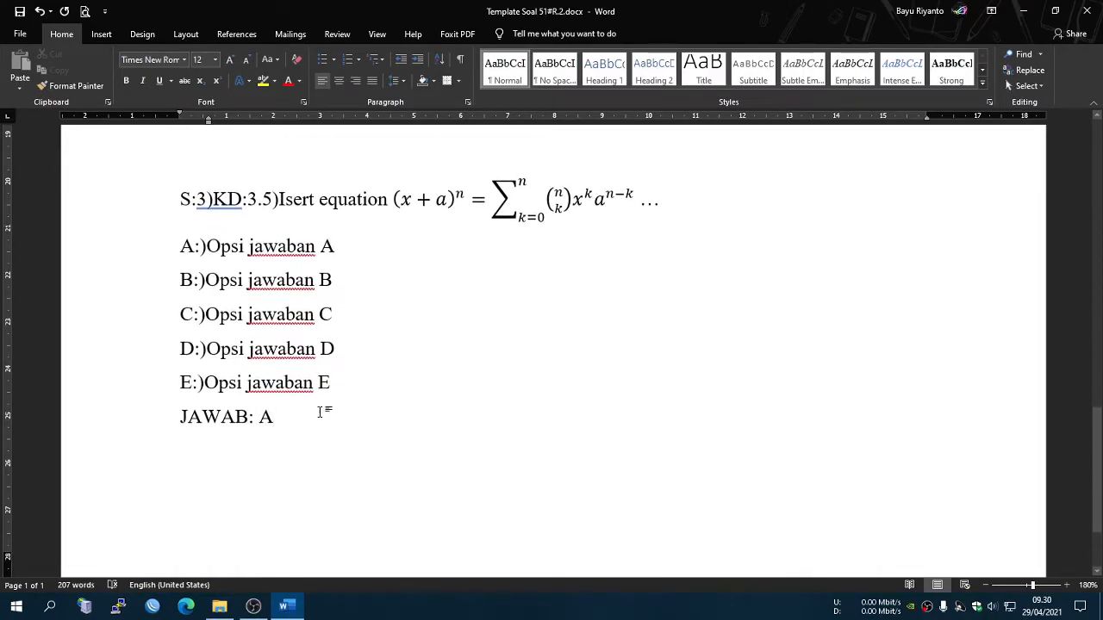
- Replace the text after "E:)" in the third question with the built-in Pythagorean Theorem equation
left_click_drag(333, 382, 220, 376)
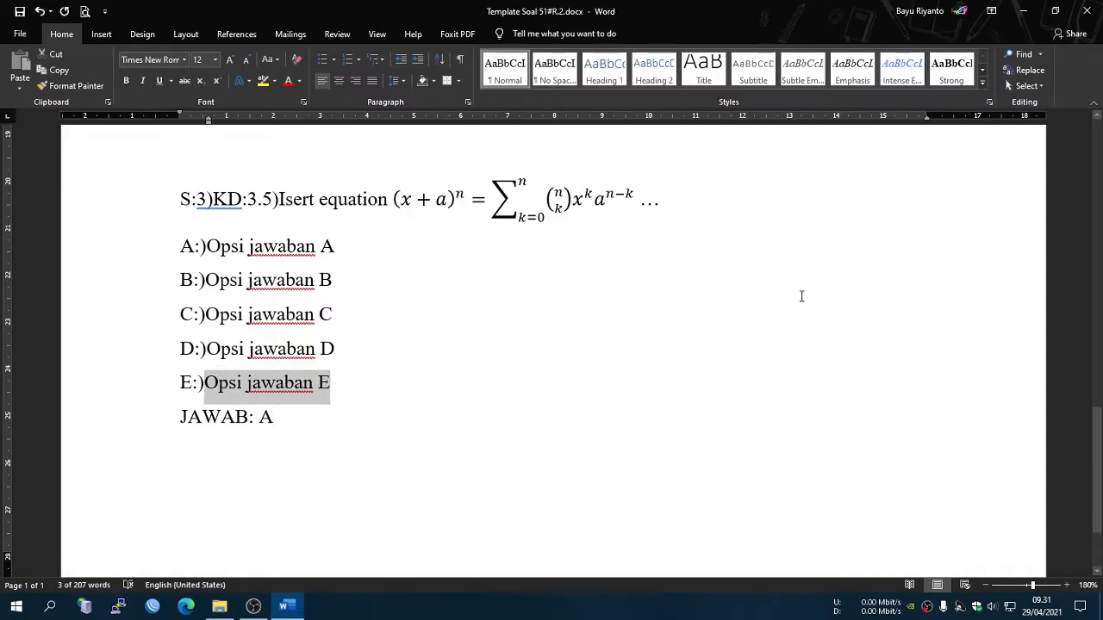
key("BackSpace")
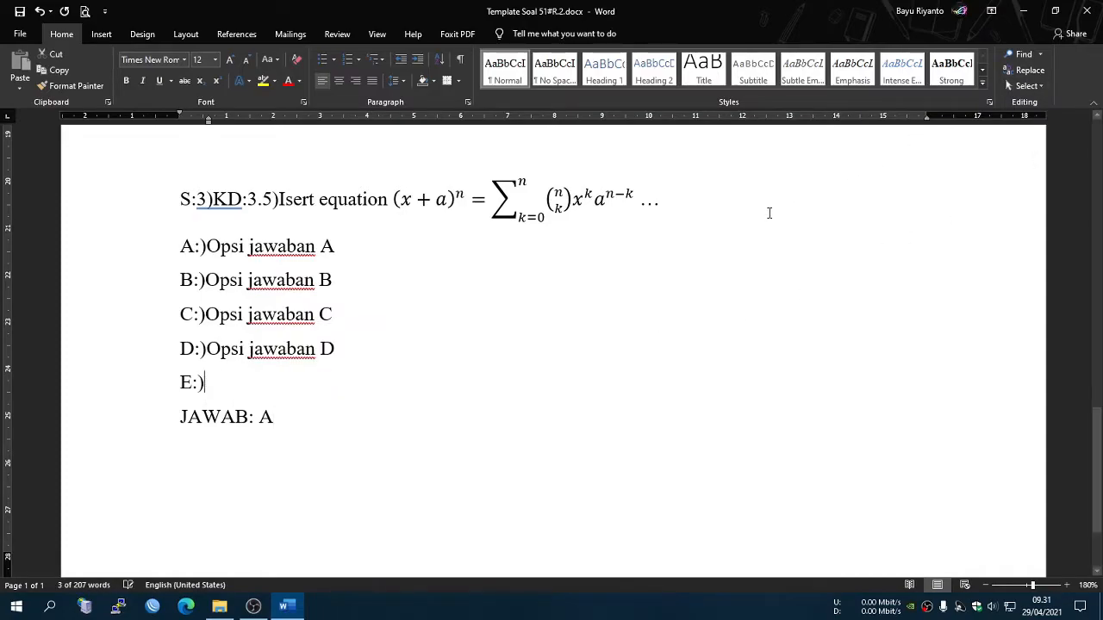
left_click(102, 34)
left_click(1069, 55)
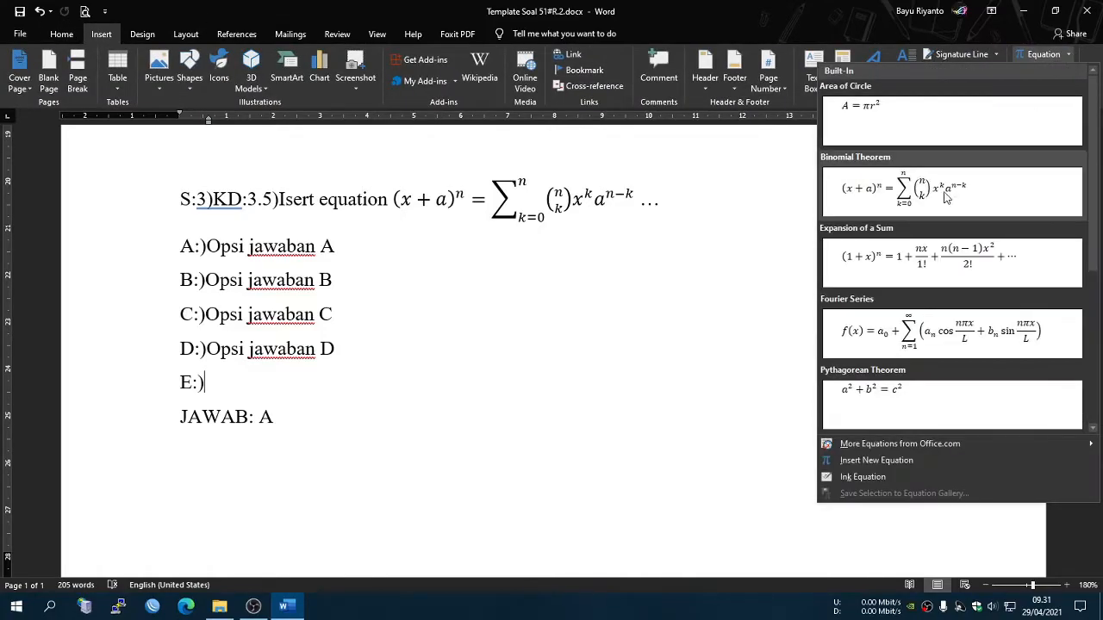
left_click(887, 394)
left_click(365, 422)
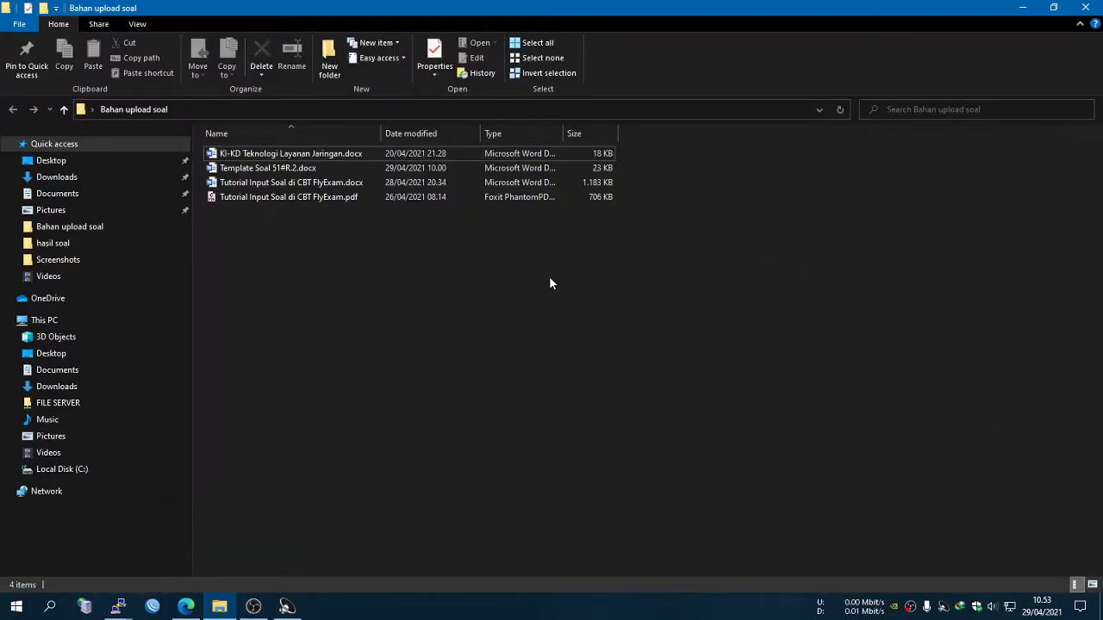
- Open Template Soal 51#R.2.docx from the Bahan upload soal folder, look through its questions and close it
double_click(285, 168)
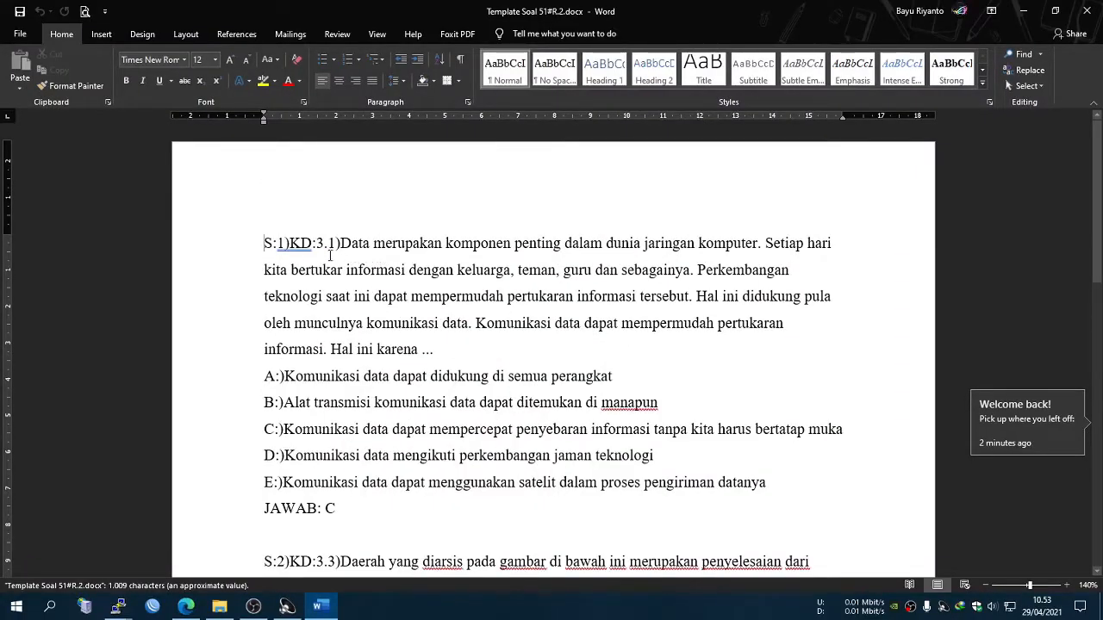
scroll(474, 280, "down", 10)
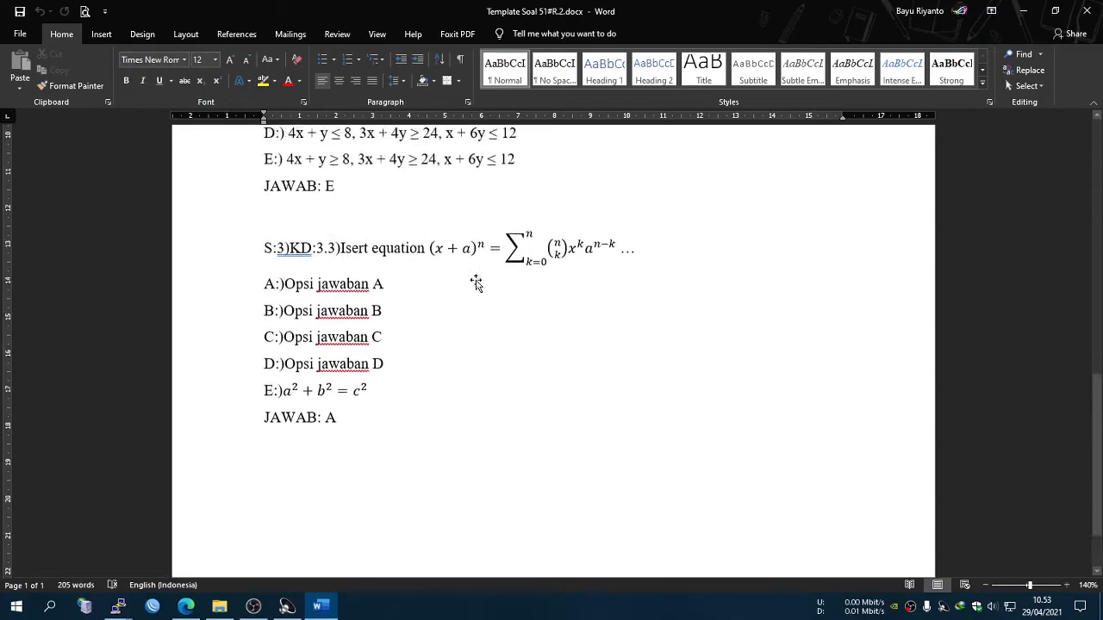
scroll(478, 278, "up", 10)
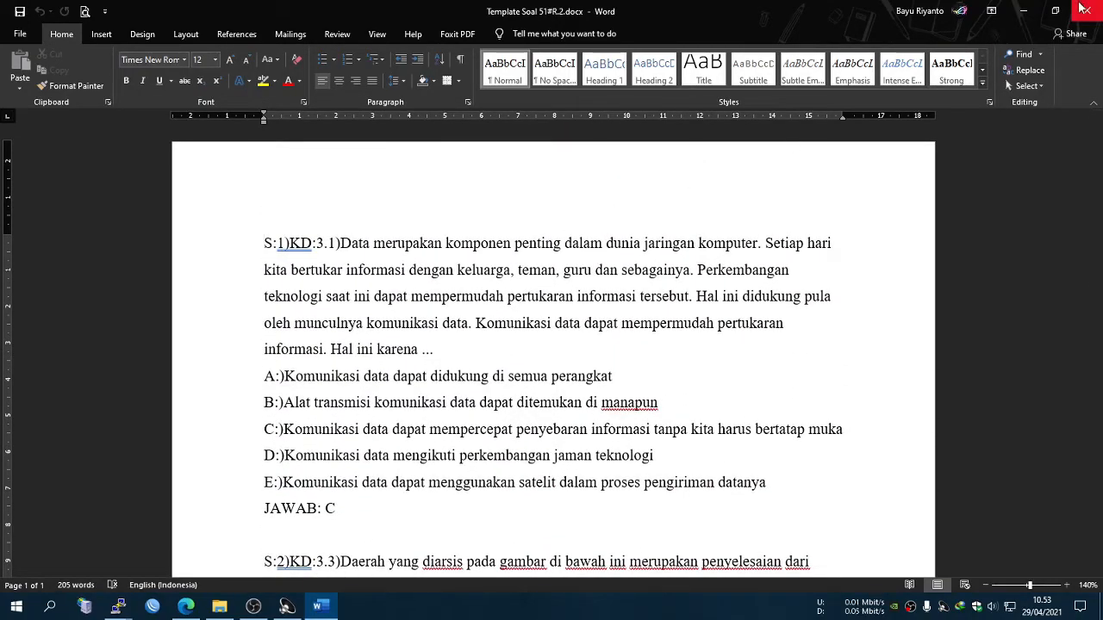
left_click(1024, 8)
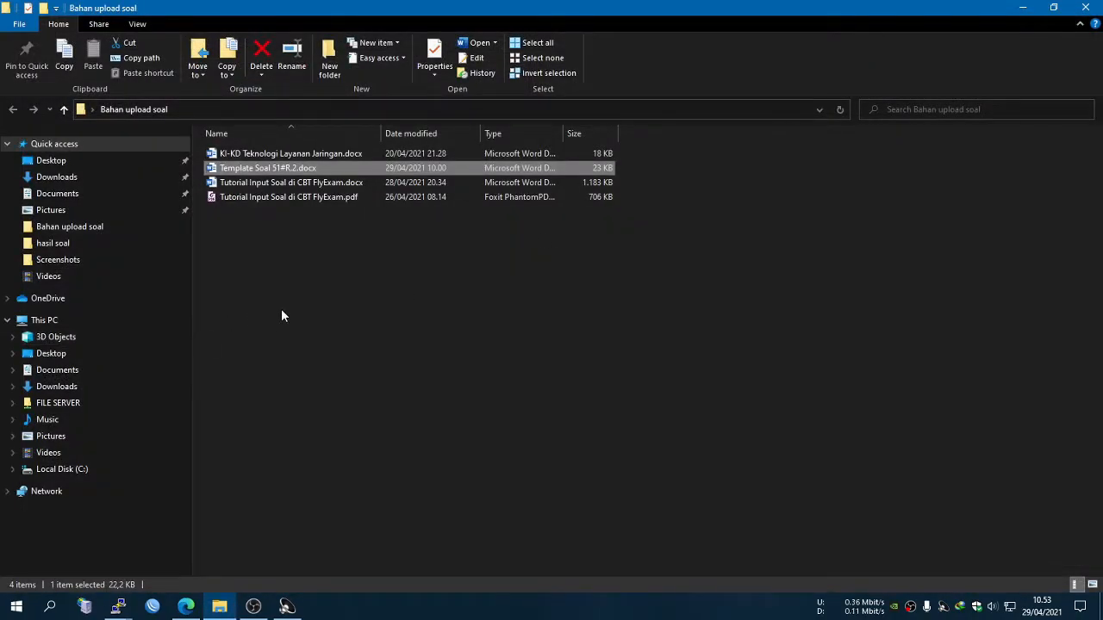
- Rename the file Template Soal 51#R.2.docx to TLJ-xii.docx
right_click(253, 171)
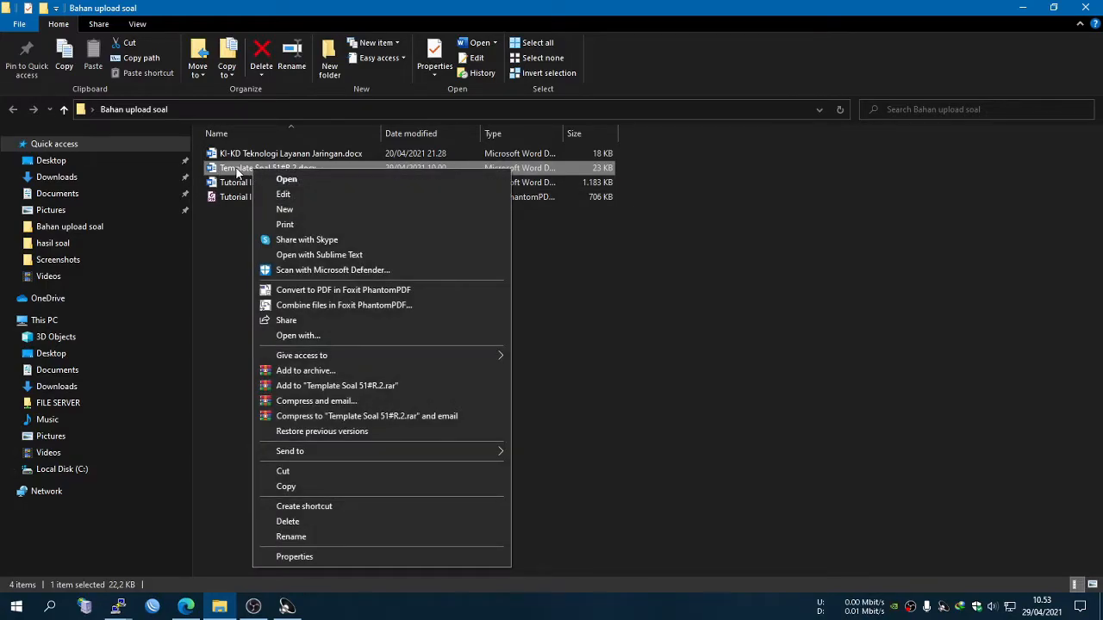
left_click(316, 536)
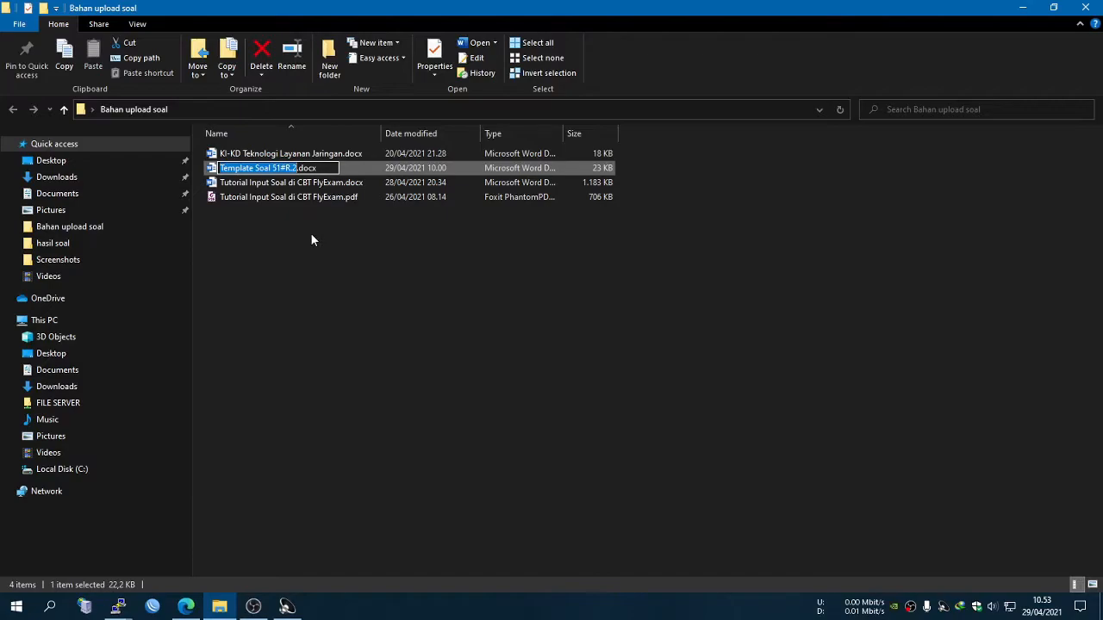
type("Teknolo")
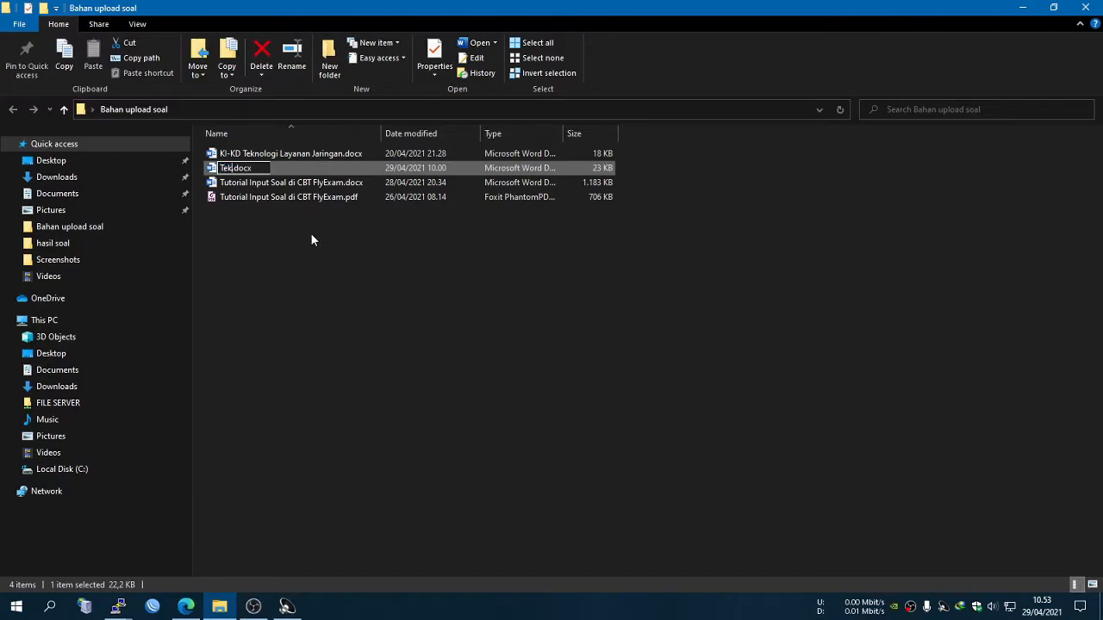
type("gi")
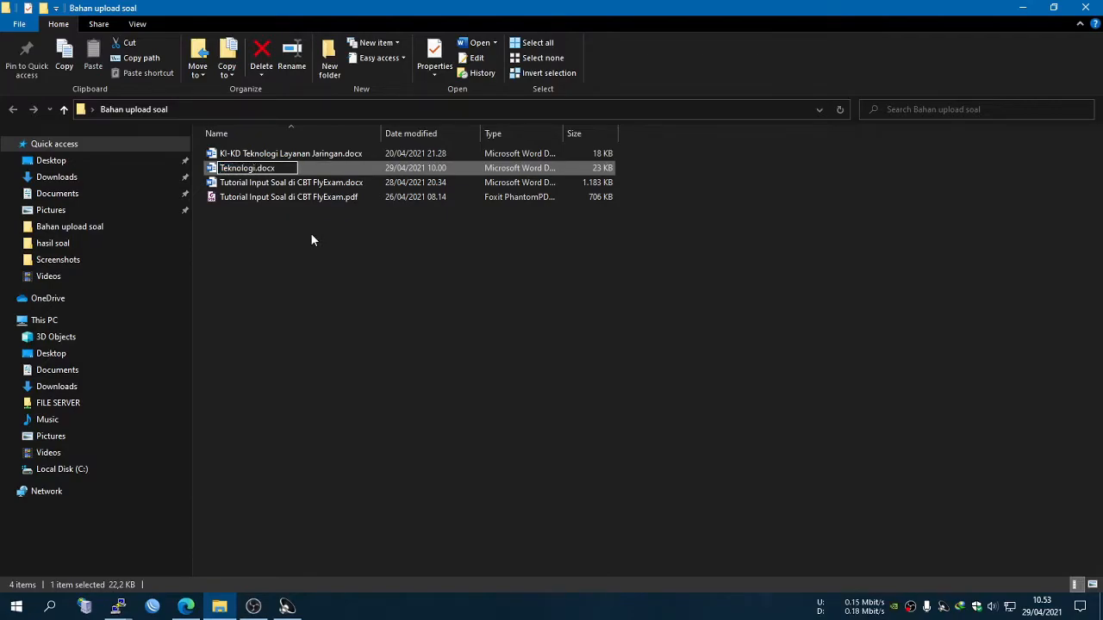
key("BackSpace")
key("BackSpace")
key("BackSpace")
key("BackSpace")
key("BackSpace")
key("BackSpace")
key("BackSpace")
key("BackSpace")
key("BackSpace")
key("BackSpace")
type("TLJ")
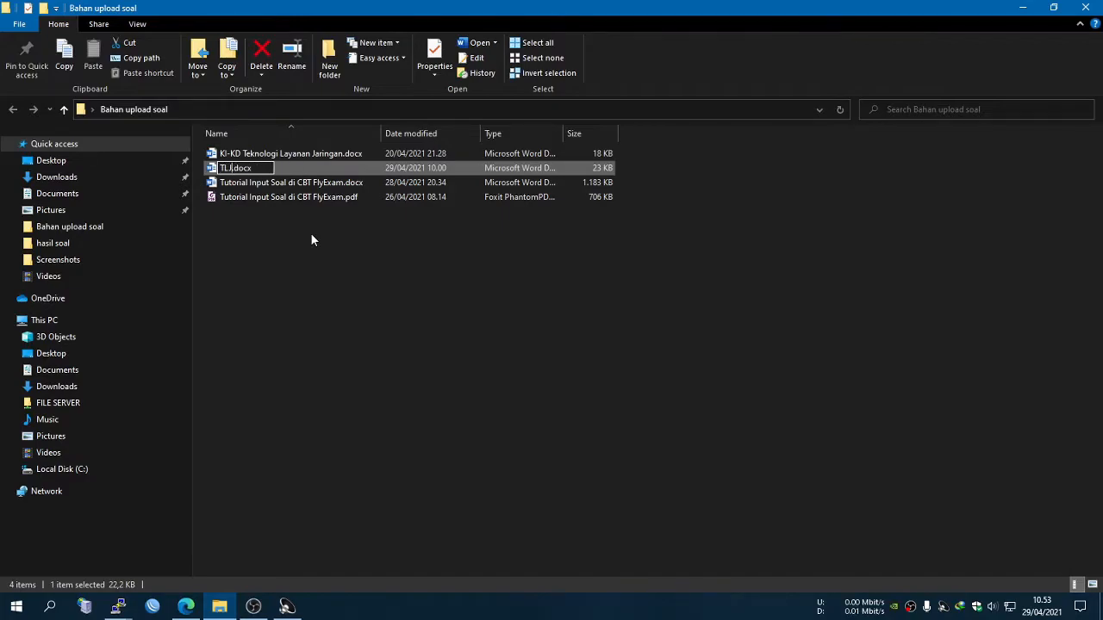
type("-xii")
key("Return")
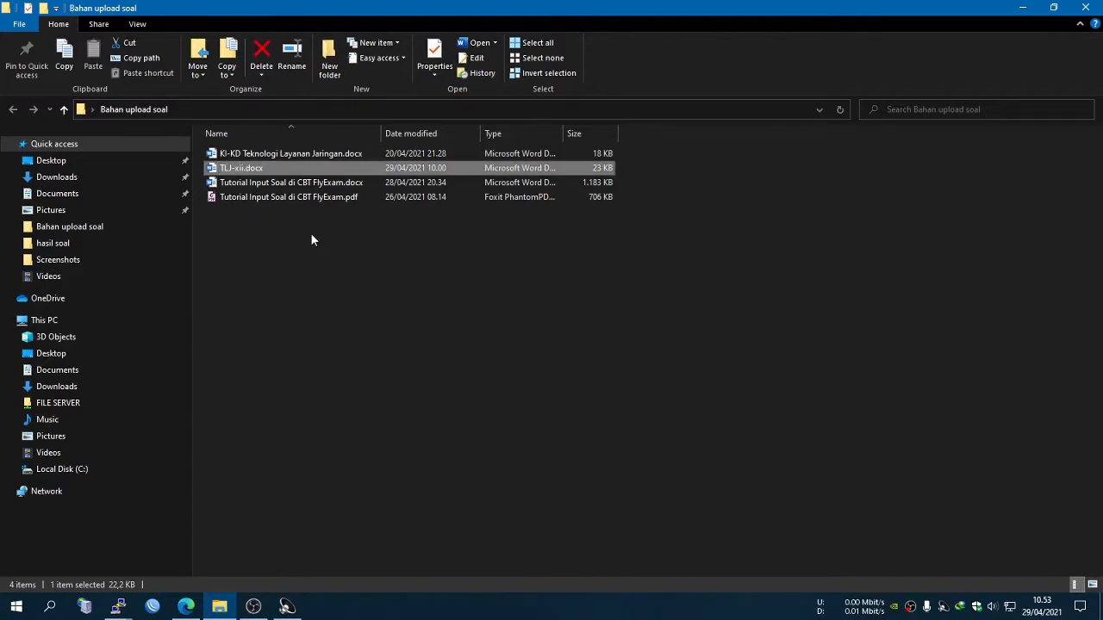
- Correct the class suffix in the TLJ file's name so it reads TLJ-XI.docx
right_click(241, 174)
left_click(300, 536)
key("Right")
key("BackSpace")
key("BackSpace")
key("BackSpace")
type("XI")
key("Return")
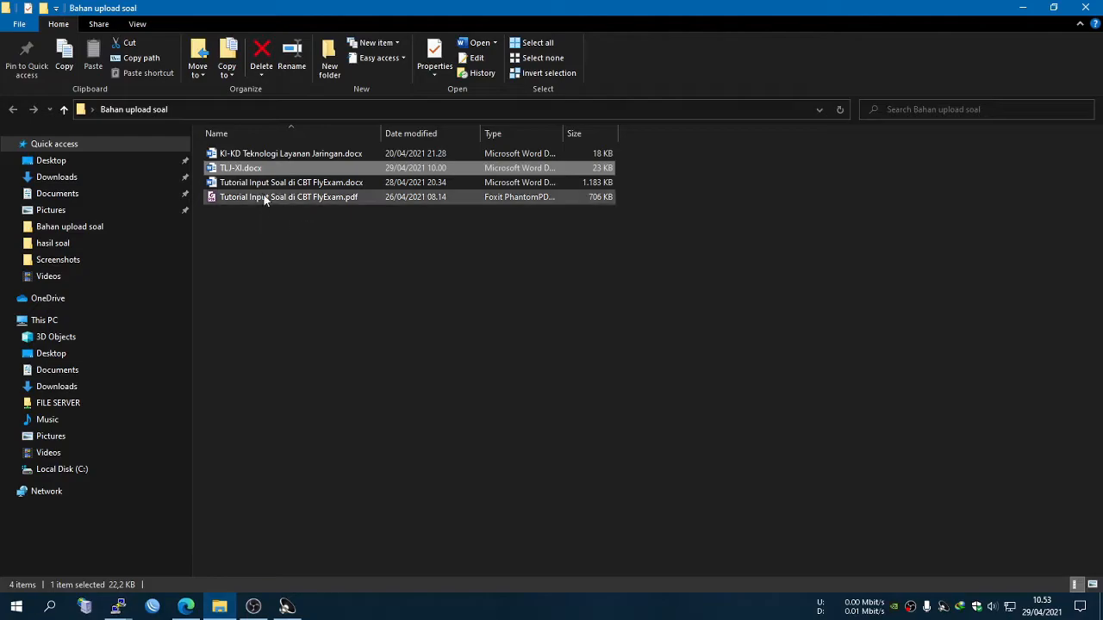
- Open TLJ-XI.docx in Word, pull its window out of full screen and maximize it again
double_click(240, 170)
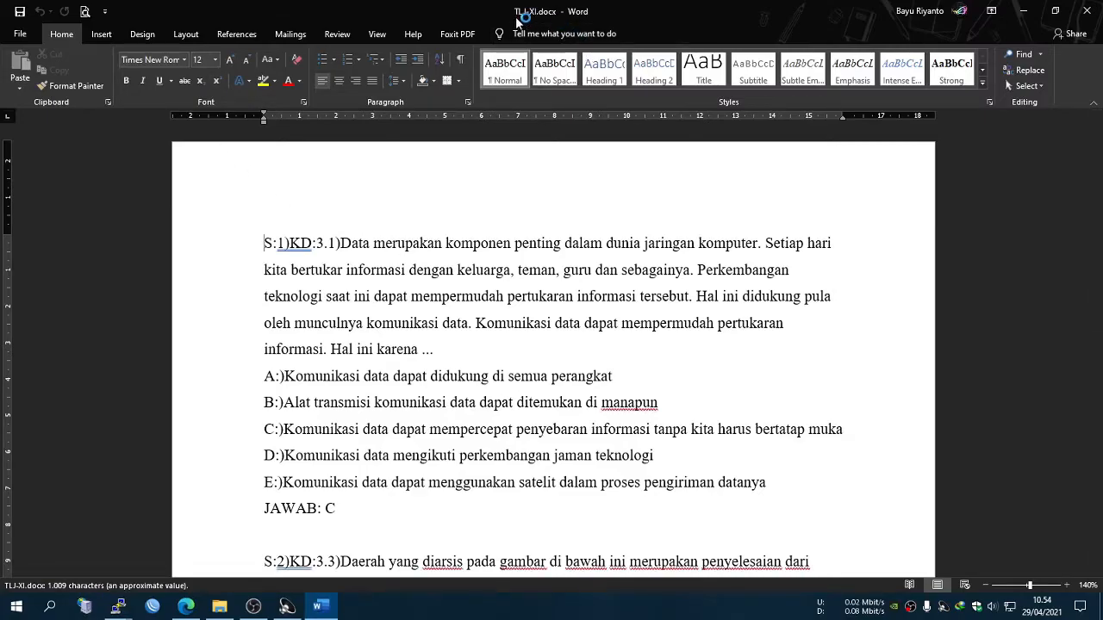
left_click_drag(515, 14, 551, 114)
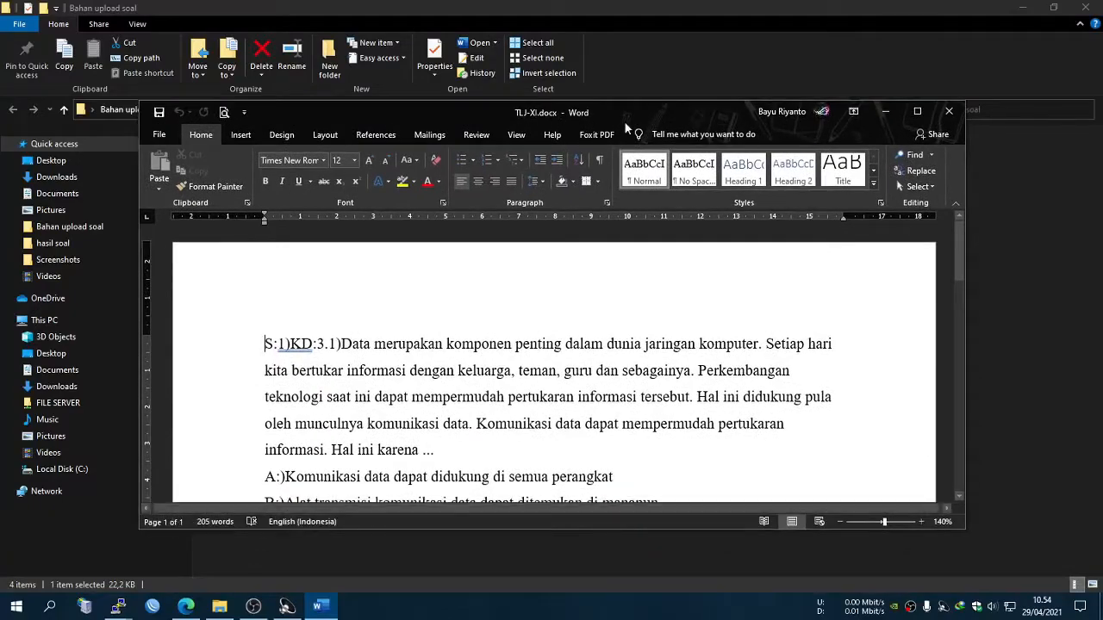
left_click(917, 113)
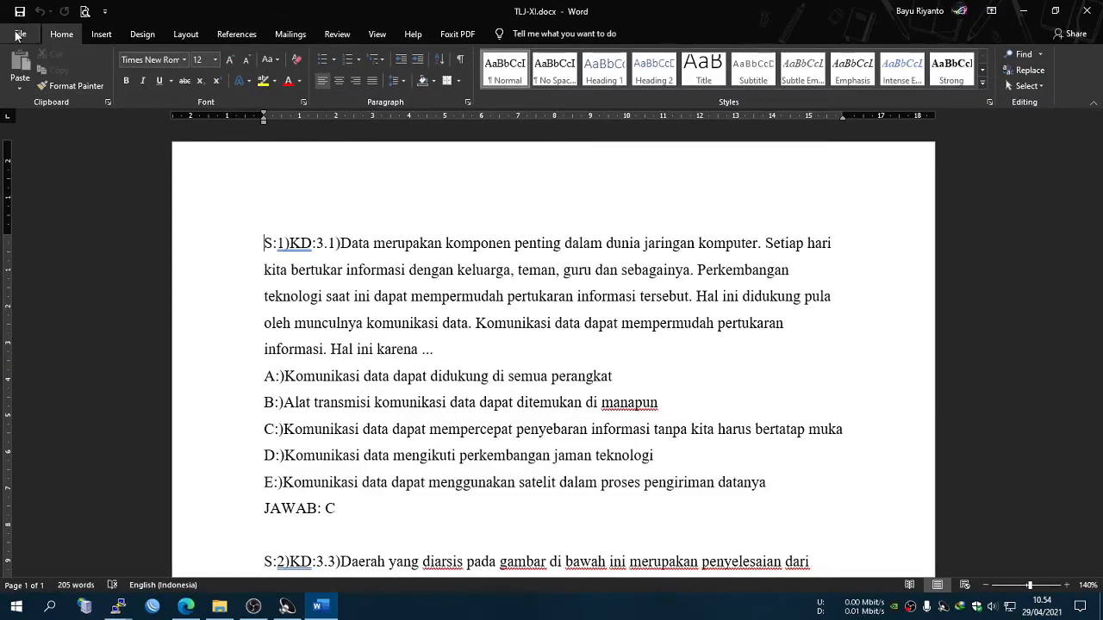
- Begin saving a copy of the document, with the file type set to Web Page, Filtered (*.htm;*.html)
left_click(18, 35)
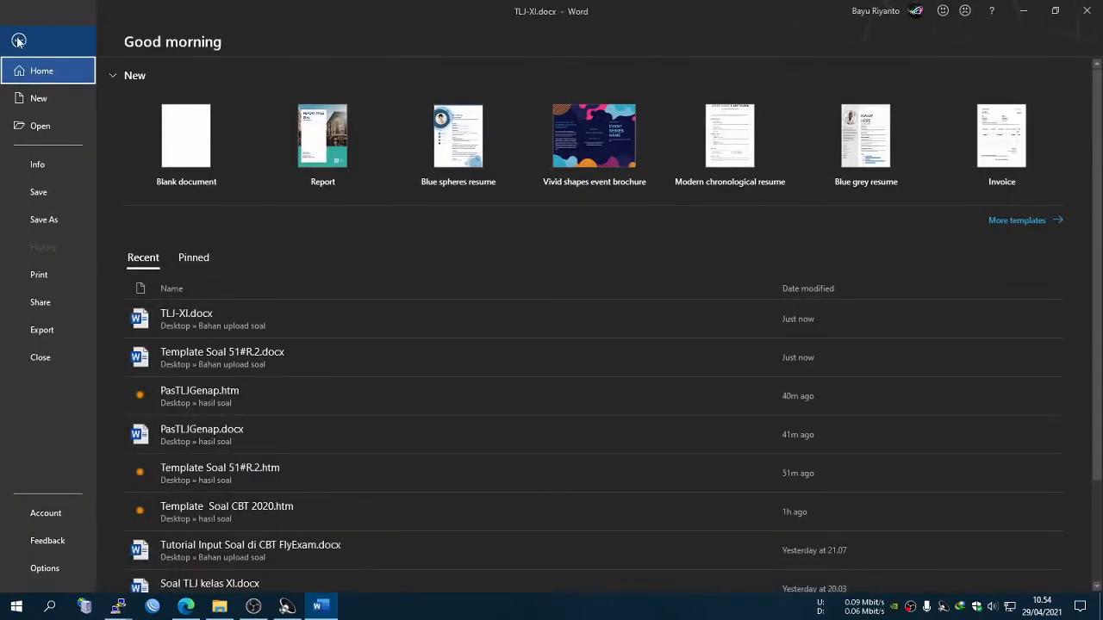
left_click(35, 220)
left_click(192, 267)
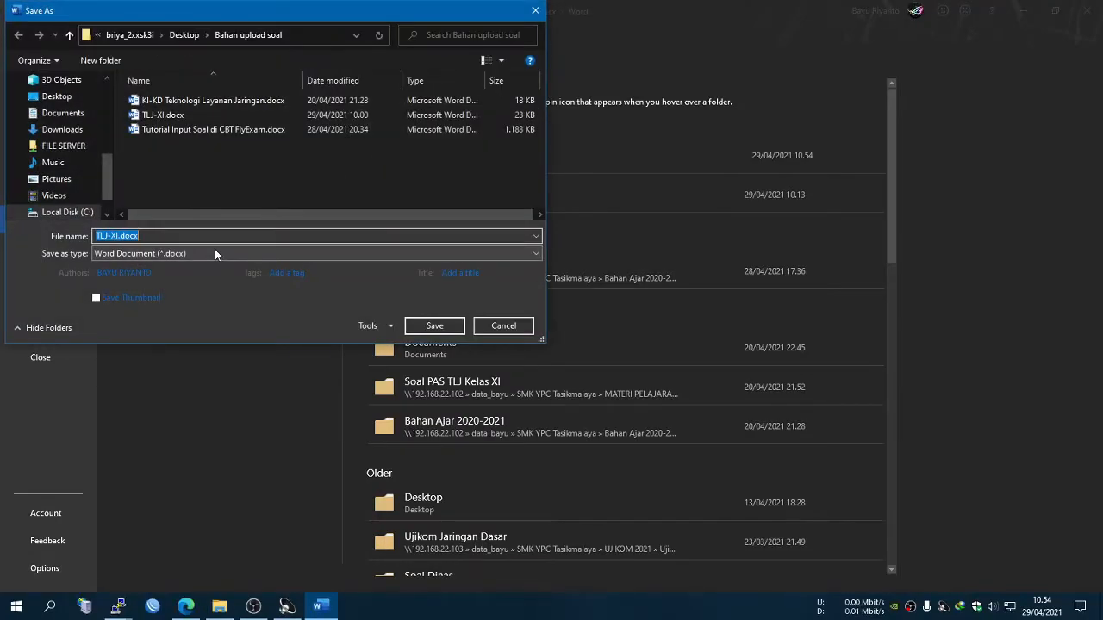
mouse_move(105, 177)
left_mouse_down()
mouse_move(106, 165)
mouse_move(107, 196)
left_mouse_up()
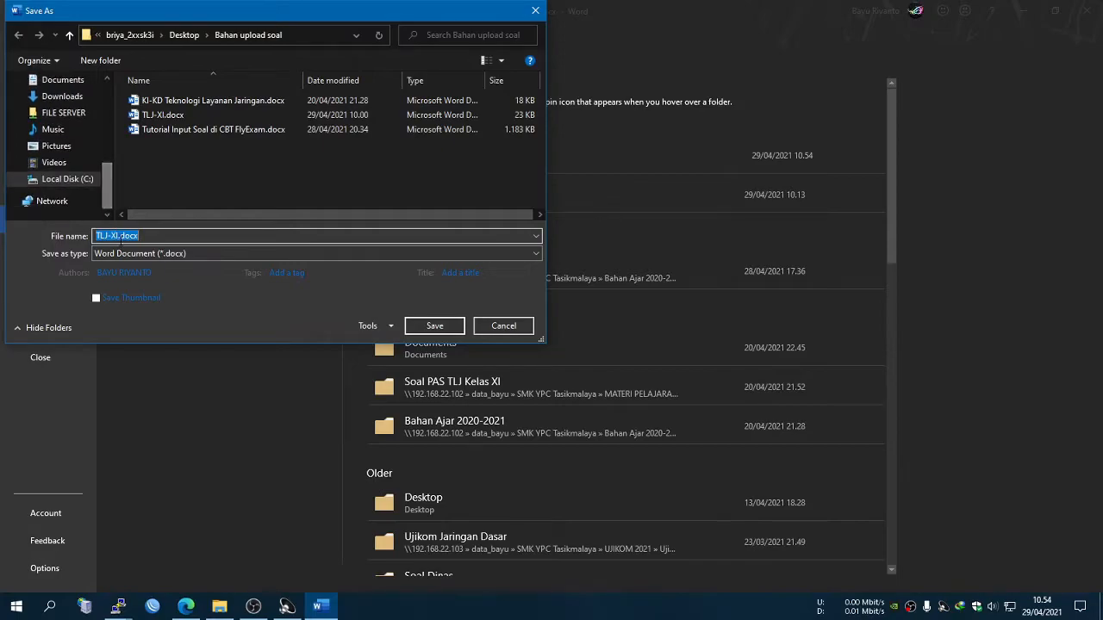
left_click(120, 252)
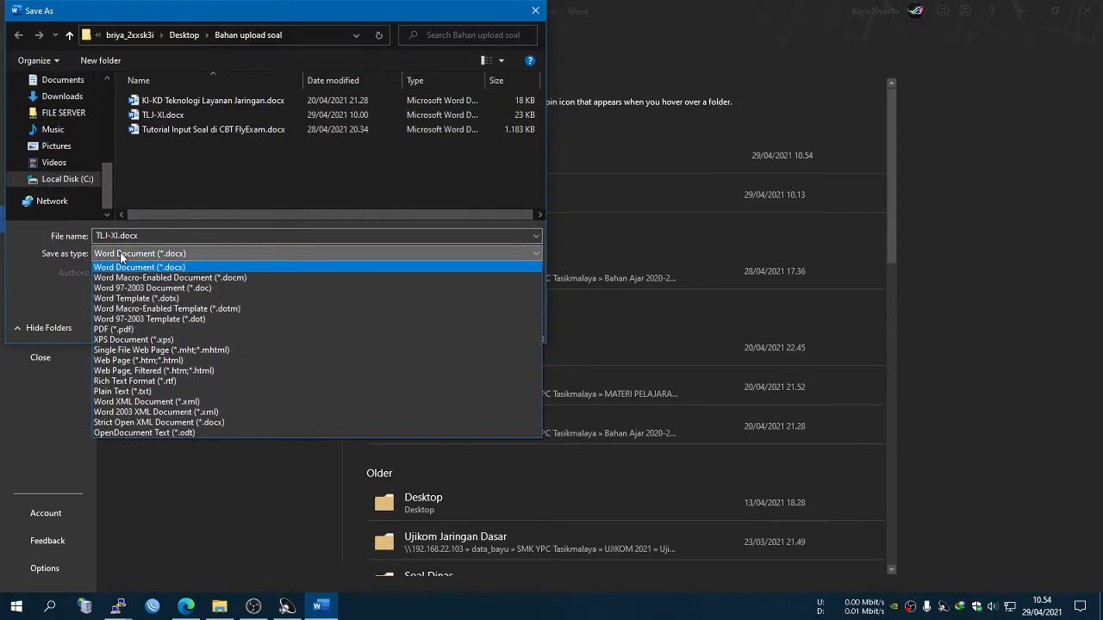
left_click(157, 372)
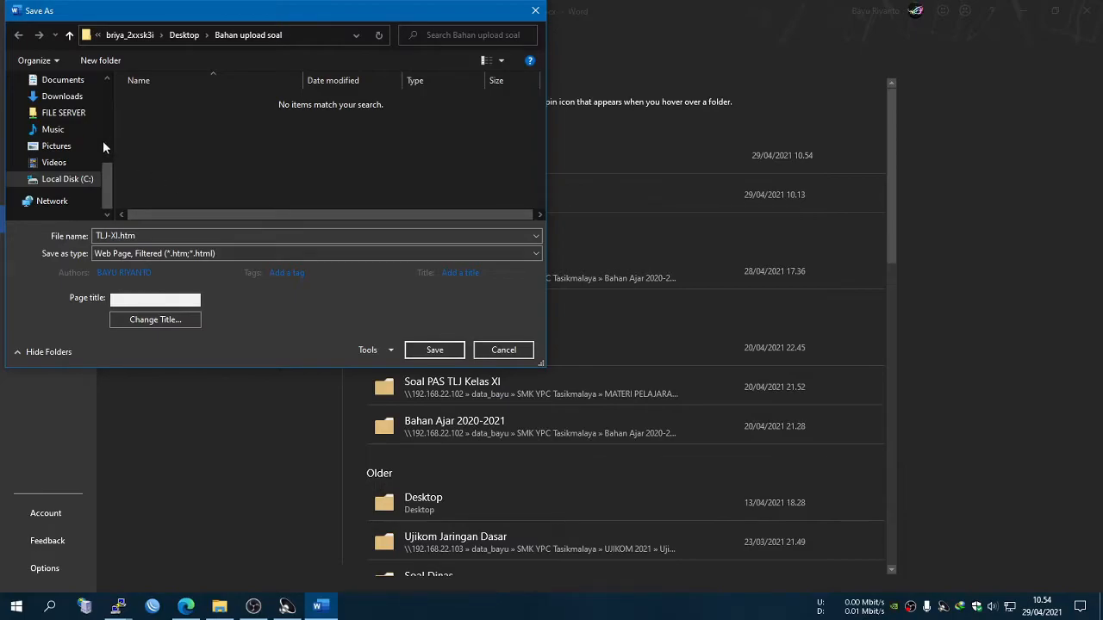
- Save the copy as TLJ-XI.htm in the Desktop's hasil soal folder, accepting the filtered format, and close the document and folder windows
scroll(105, 148, "up", 8)
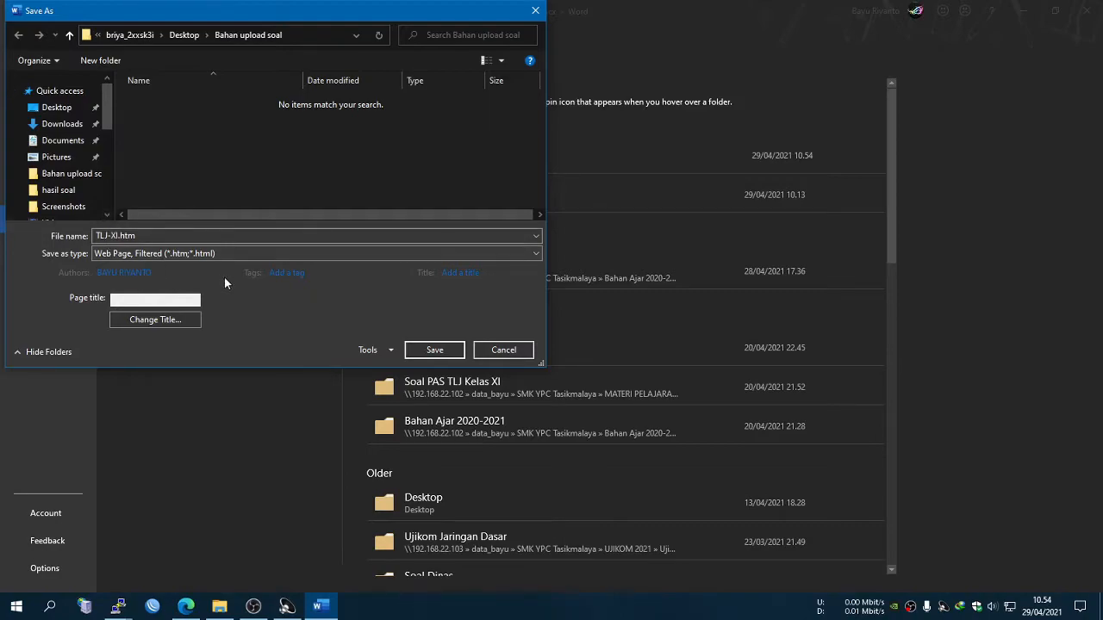
left_click(49, 112)
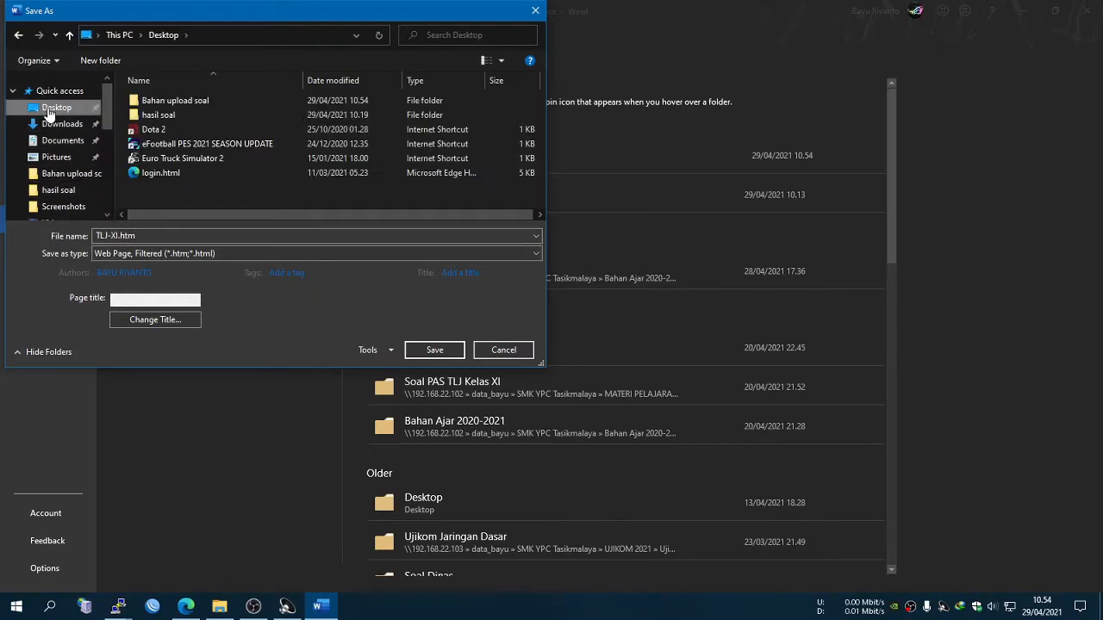
double_click(158, 116)
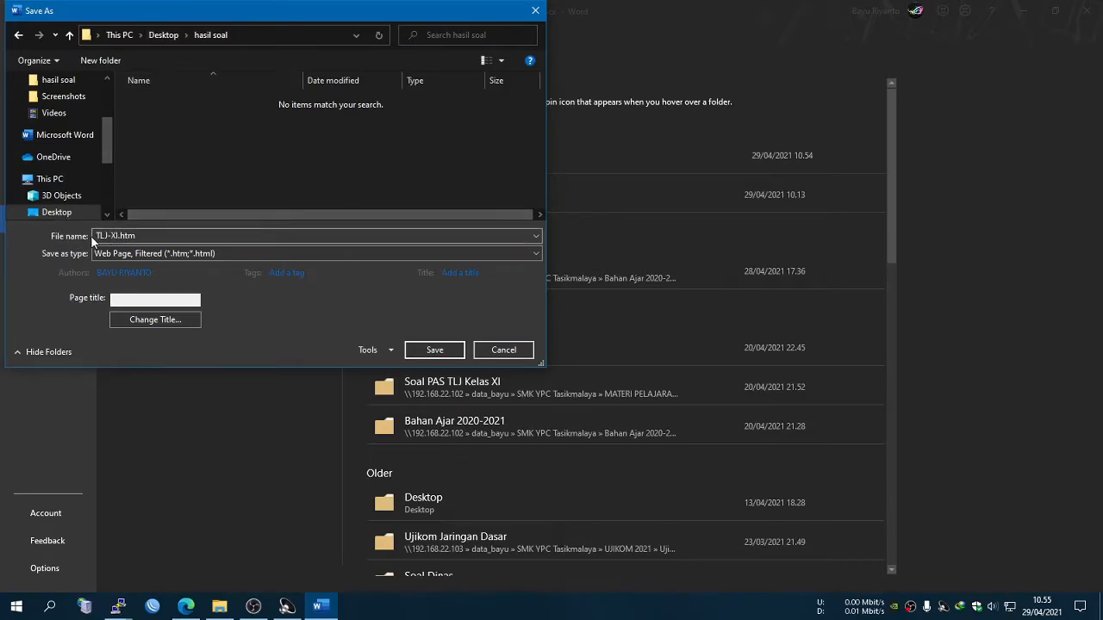
left_click(418, 351)
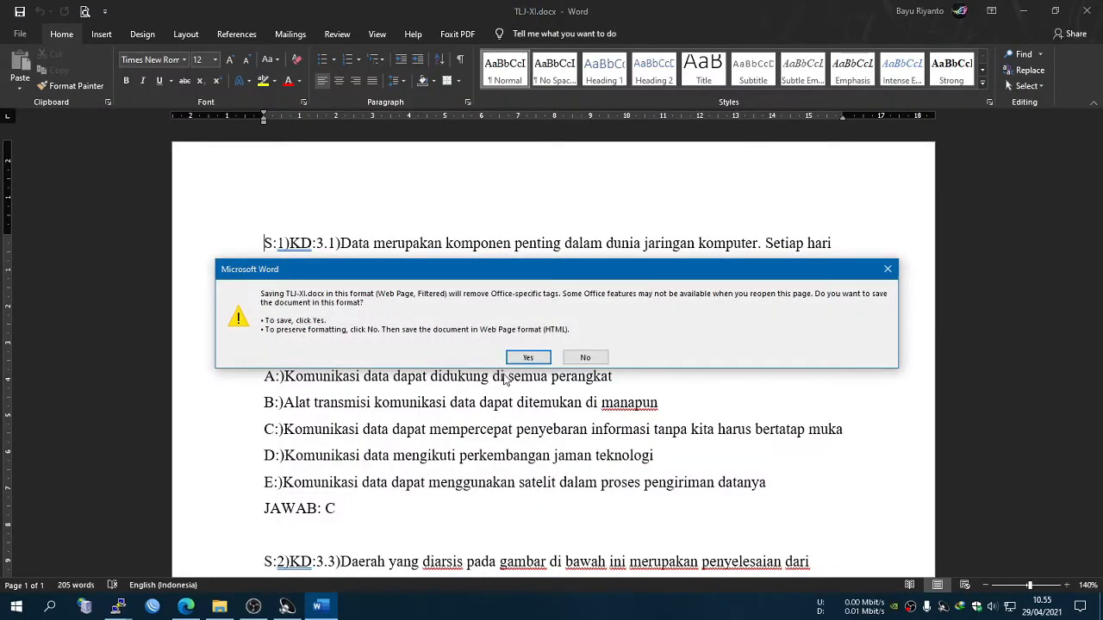
left_click(537, 360)
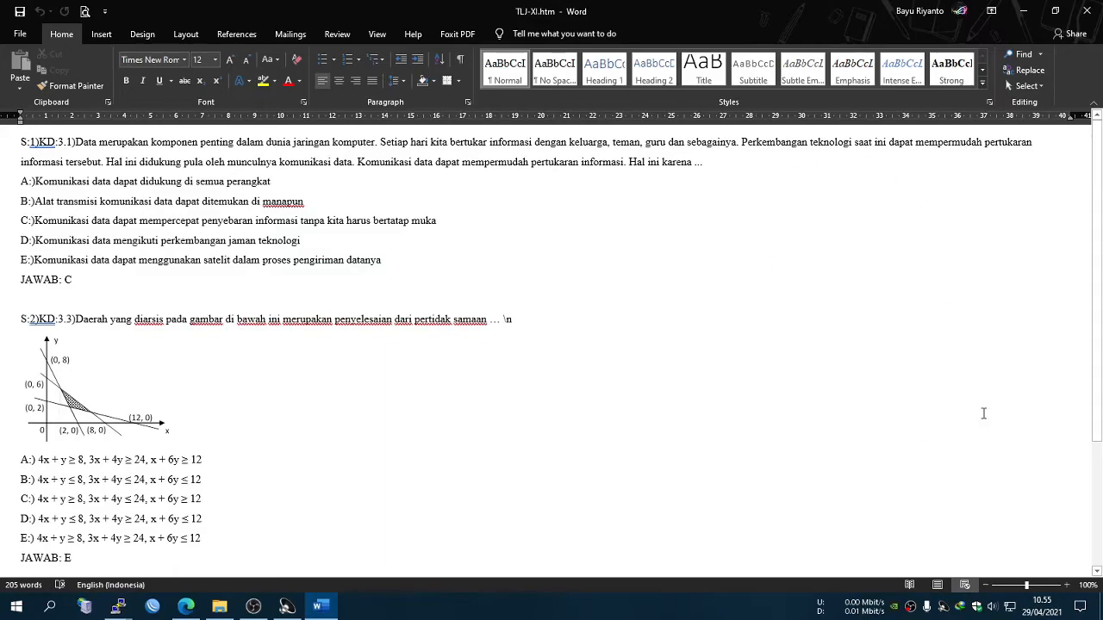
left_click(1085, 11)
left_click(1087, 7)
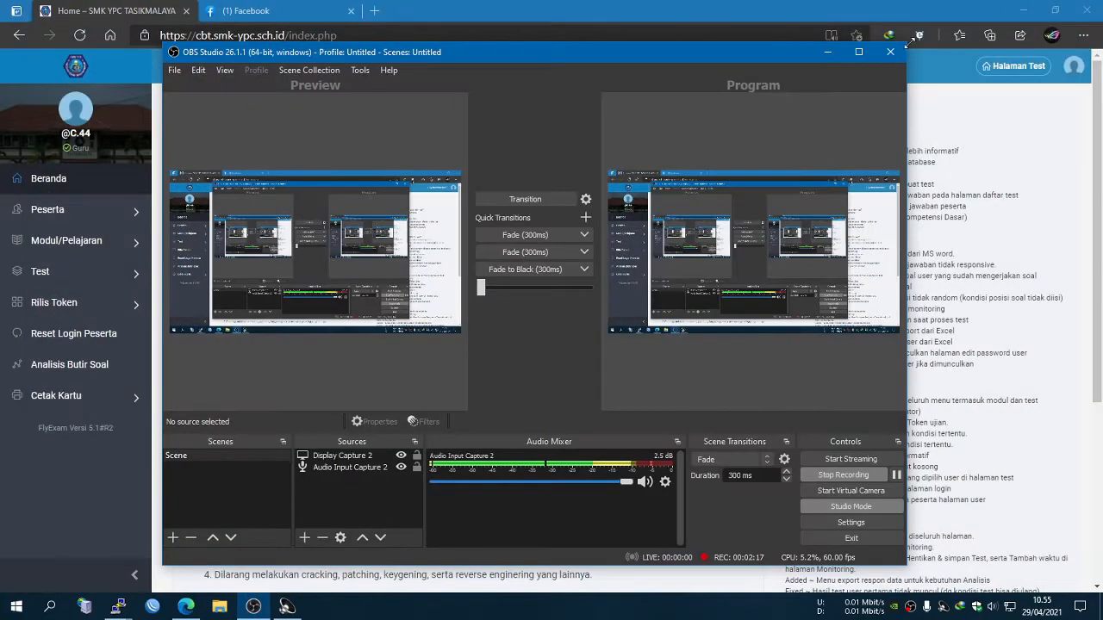
- Clear the open windows off the desktop, open the hasil soal folder and delete SoalPASTLJ.docx from it
left_click(1025, 14)
left_click(1025, 14)
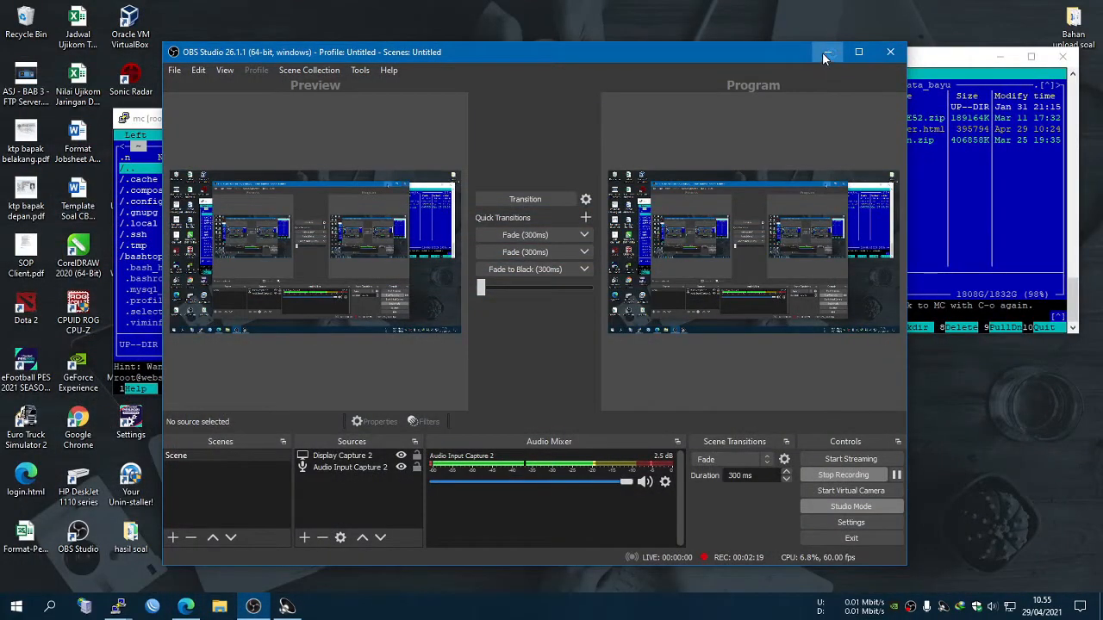
left_click(822, 50)
left_click_drag(208, 120, 583, 232)
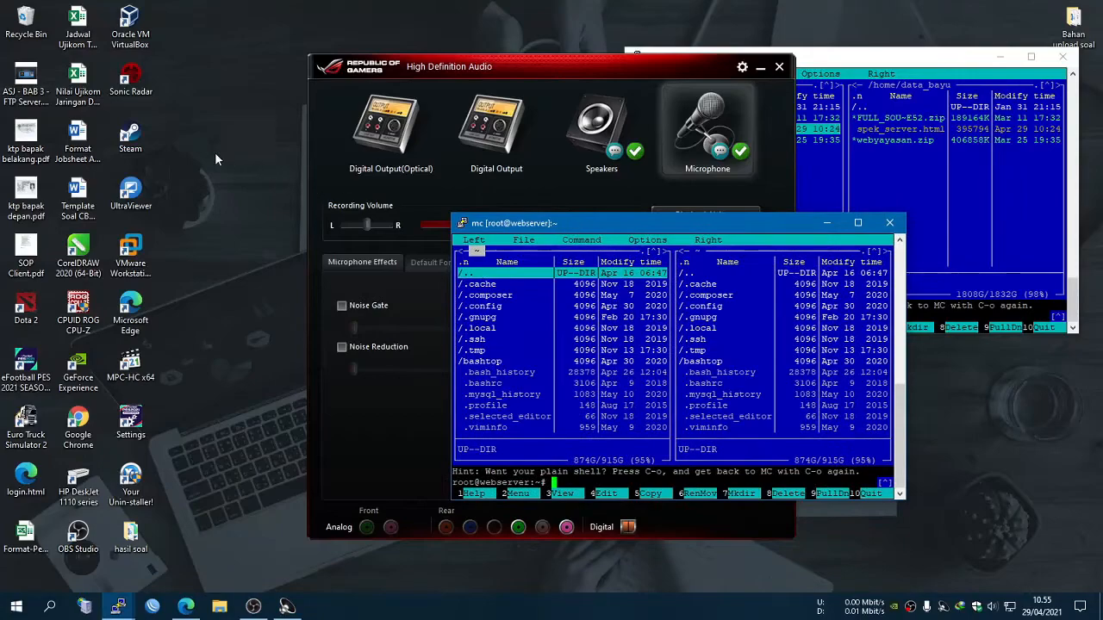
double_click(130, 532)
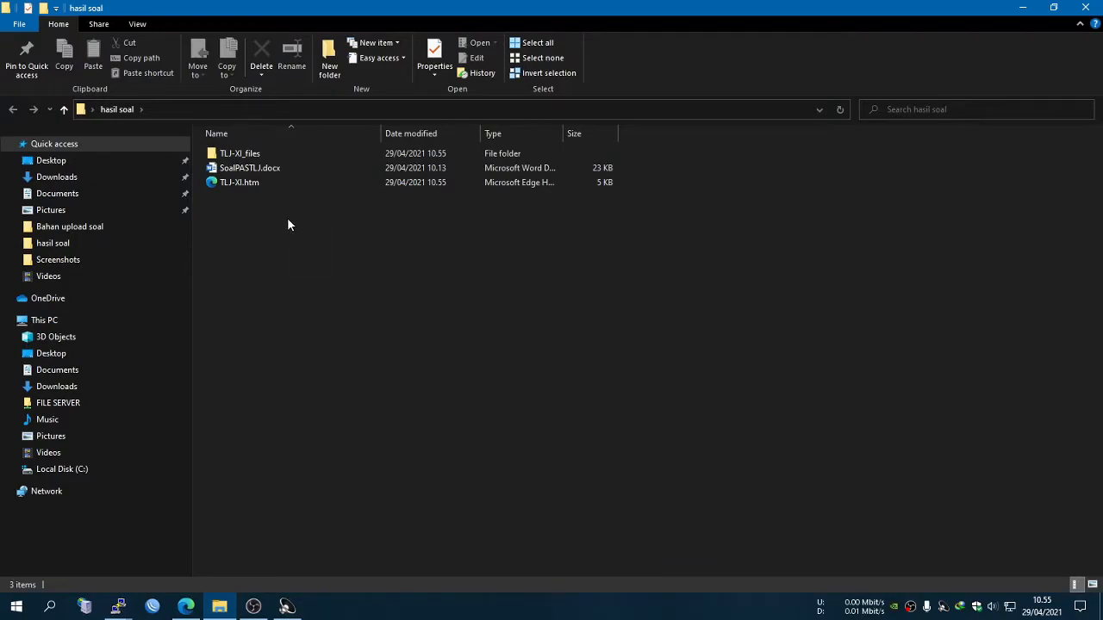
left_click(272, 168)
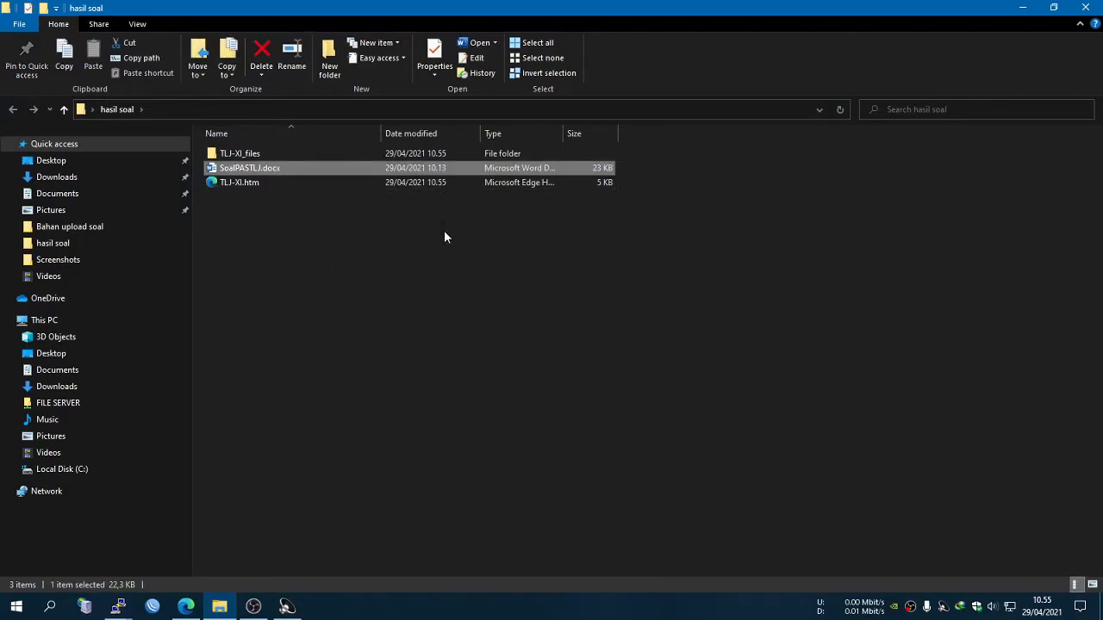
key("Delete")
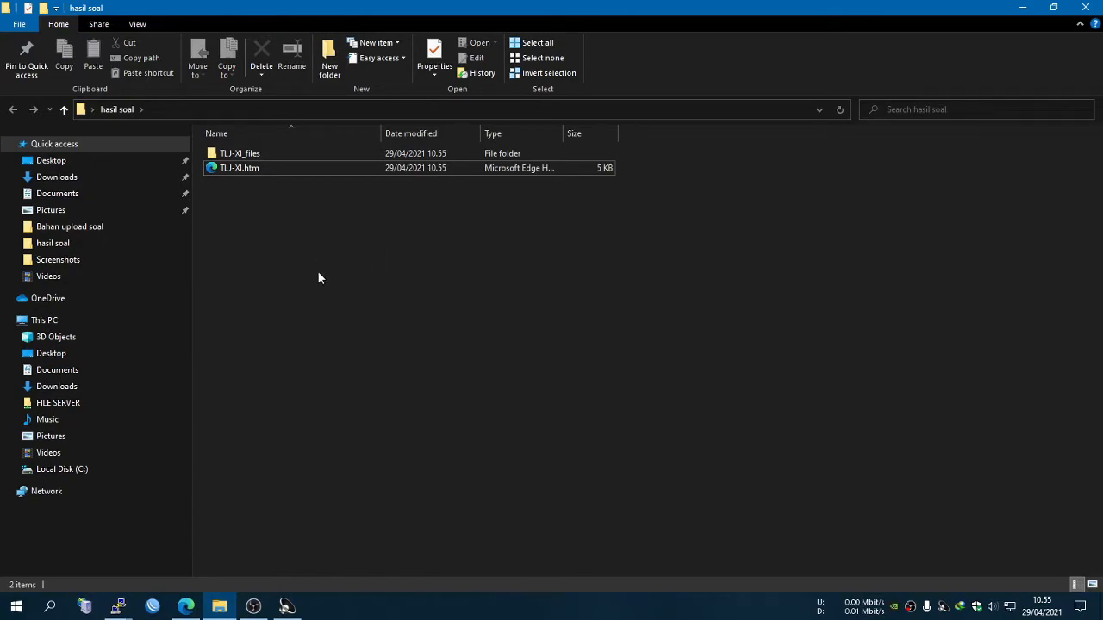
- Start adding the TLJ-XI_files folder and TLJ-XI.htm together to a new archive
left_click_drag(288, 217, 230, 154)
left_click(229, 167)
left_click_drag(289, 208, 228, 151)
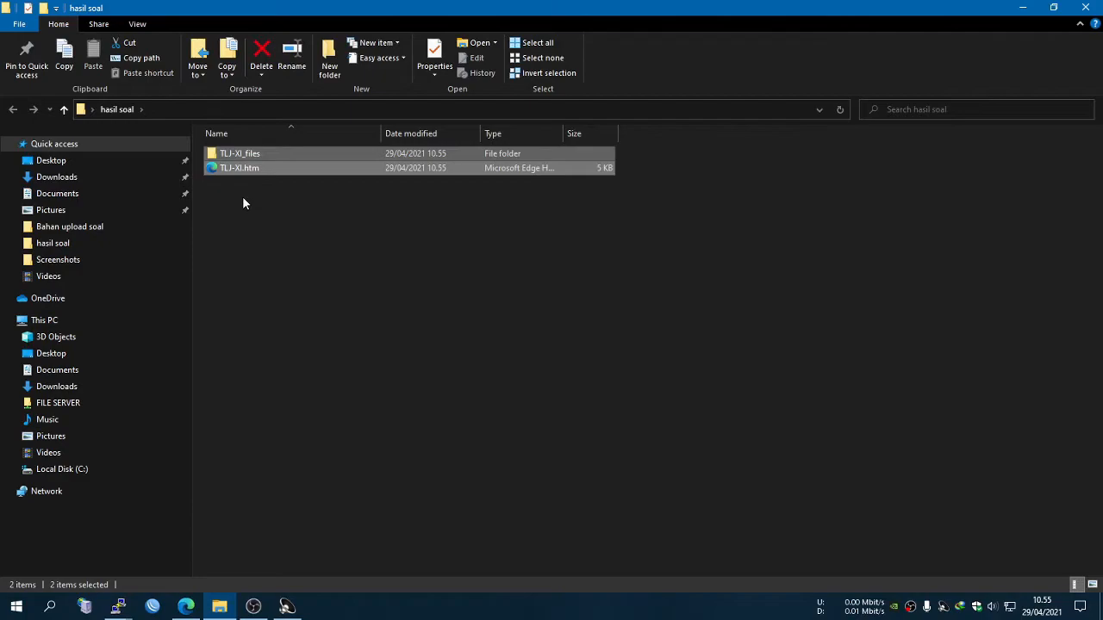
left_click_drag(282, 193, 235, 158)
right_click(234, 158)
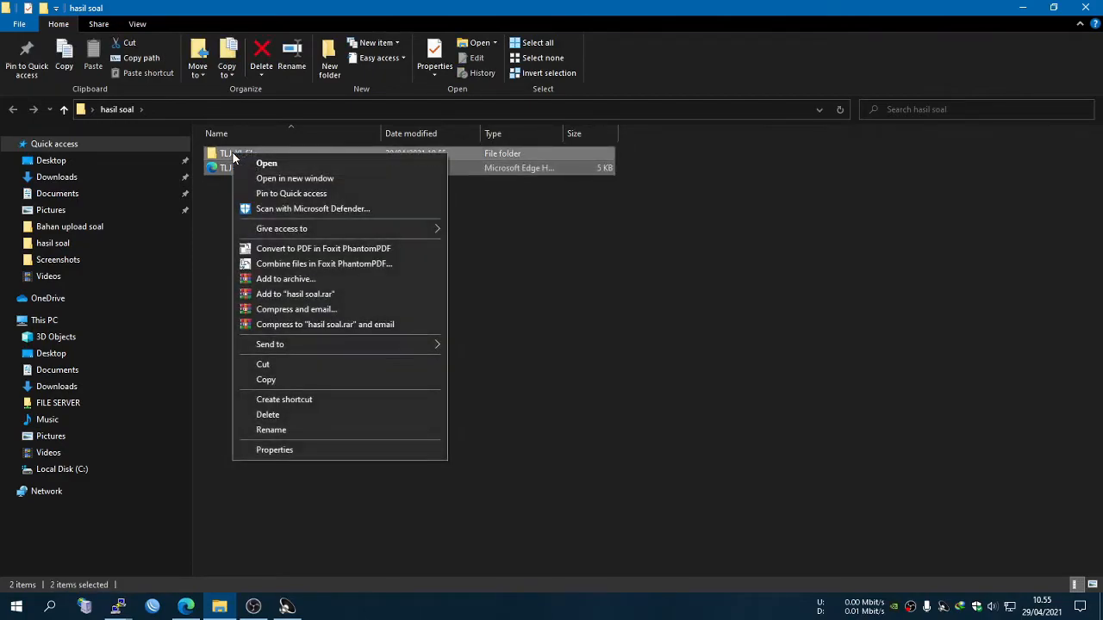
left_click(278, 281)
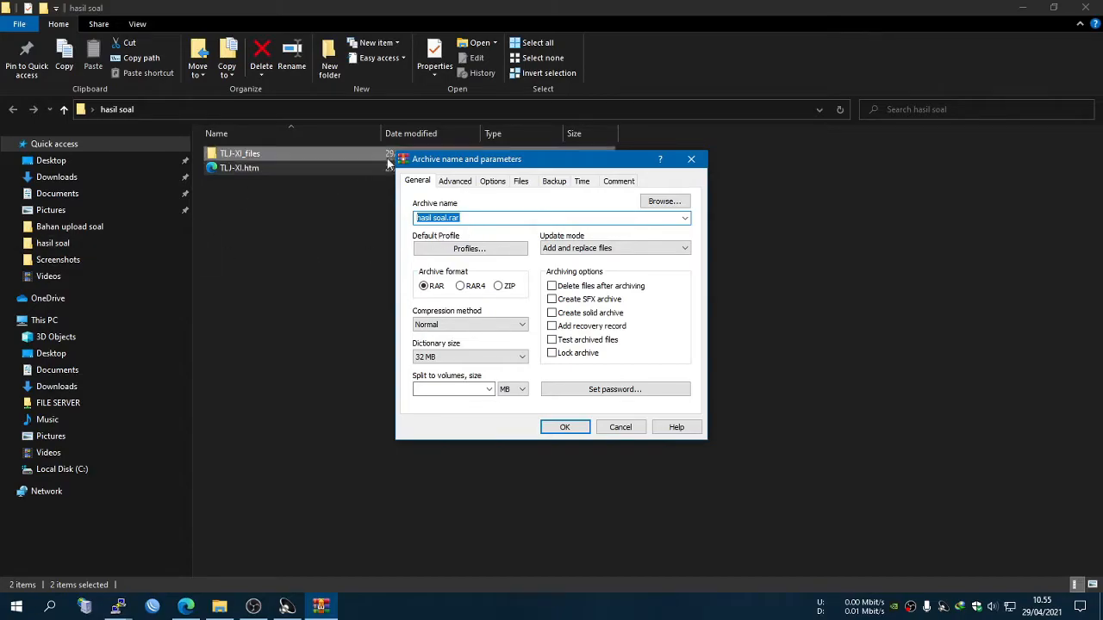
left_click_drag(430, 160, 326, 148)
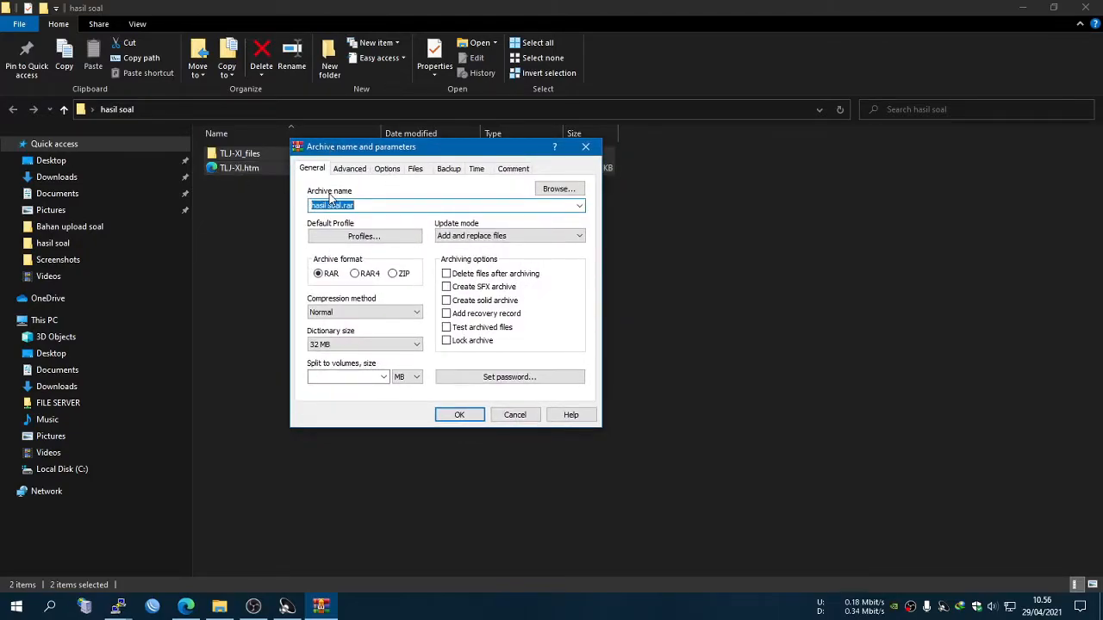
- Name the archive TLJ-XI, set its format to ZIP, create it and select the resulting file
type("TLJ-XI")
left_click(393, 274)
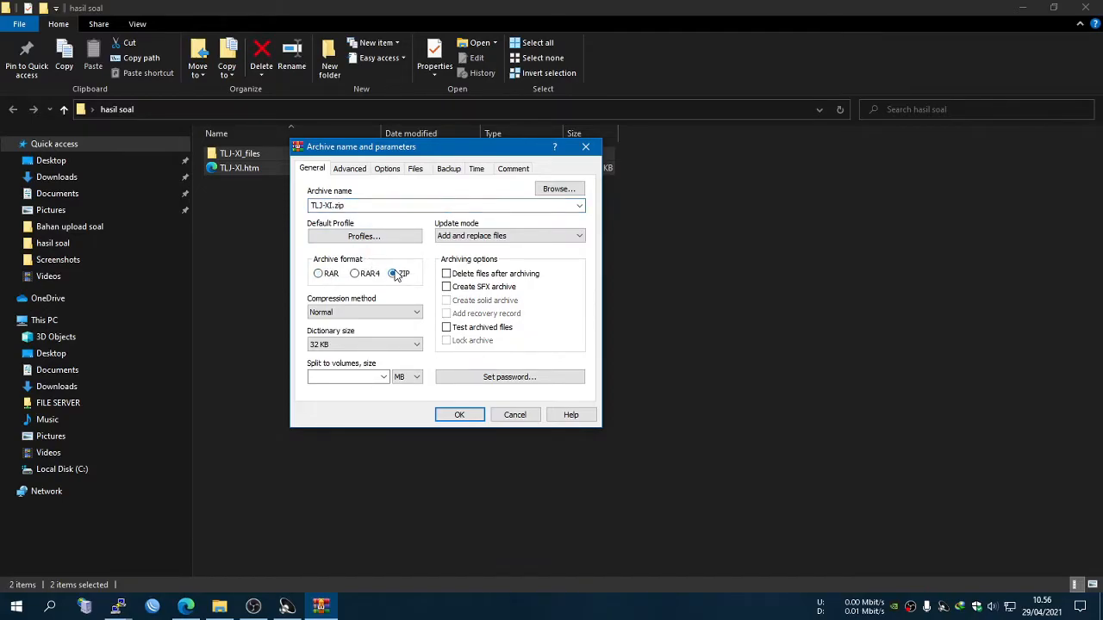
left_click_drag(350, 207, 290, 215)
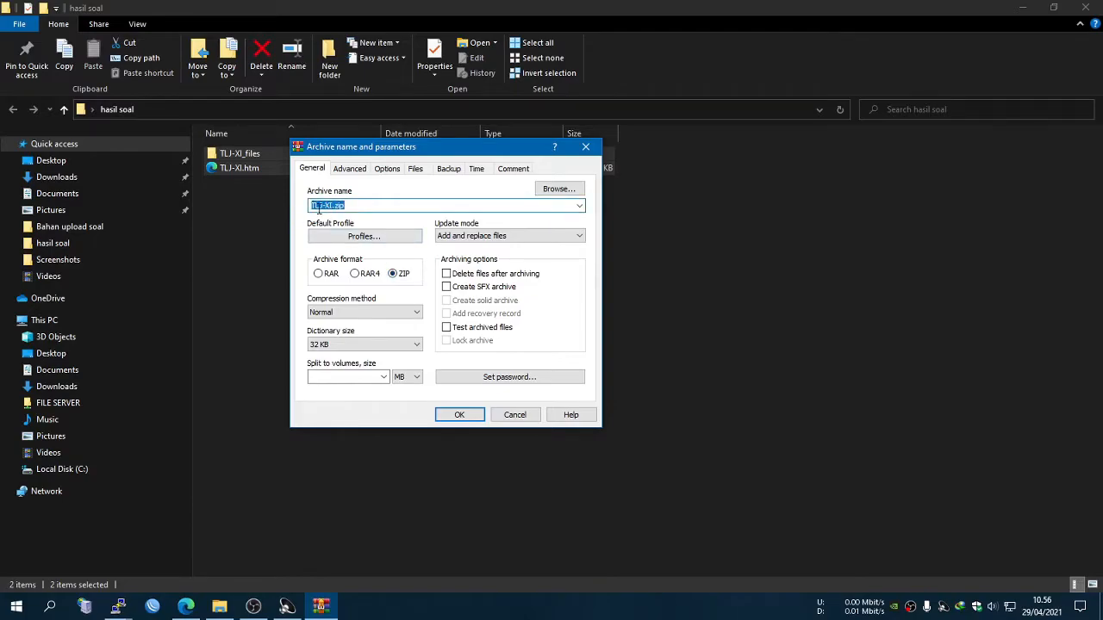
left_click(395, 274)
left_click(459, 414)
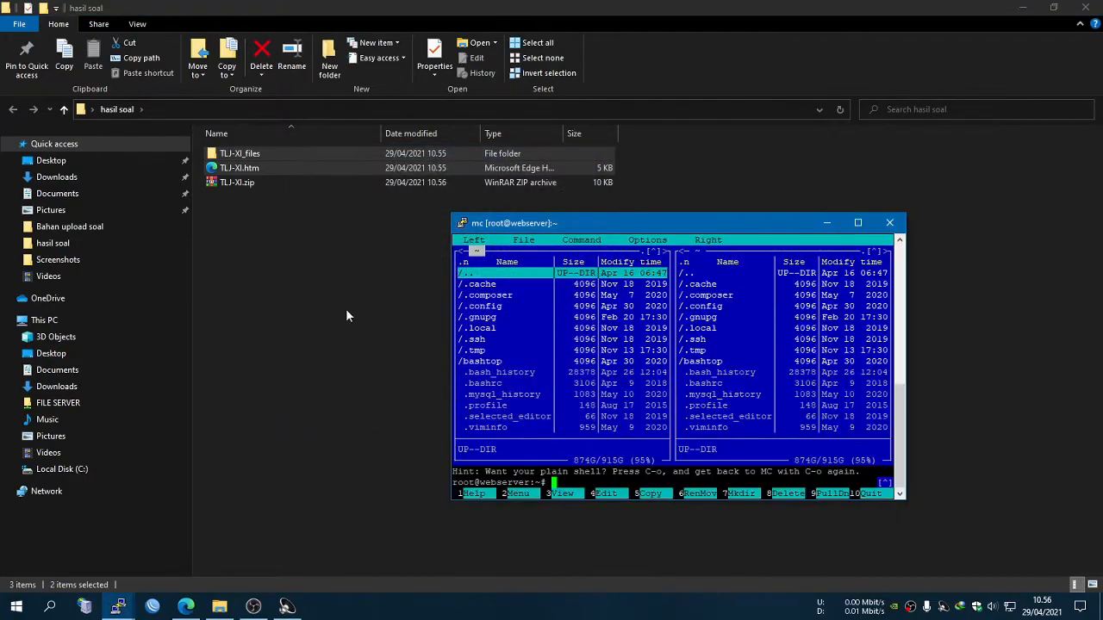
left_click(310, 282)
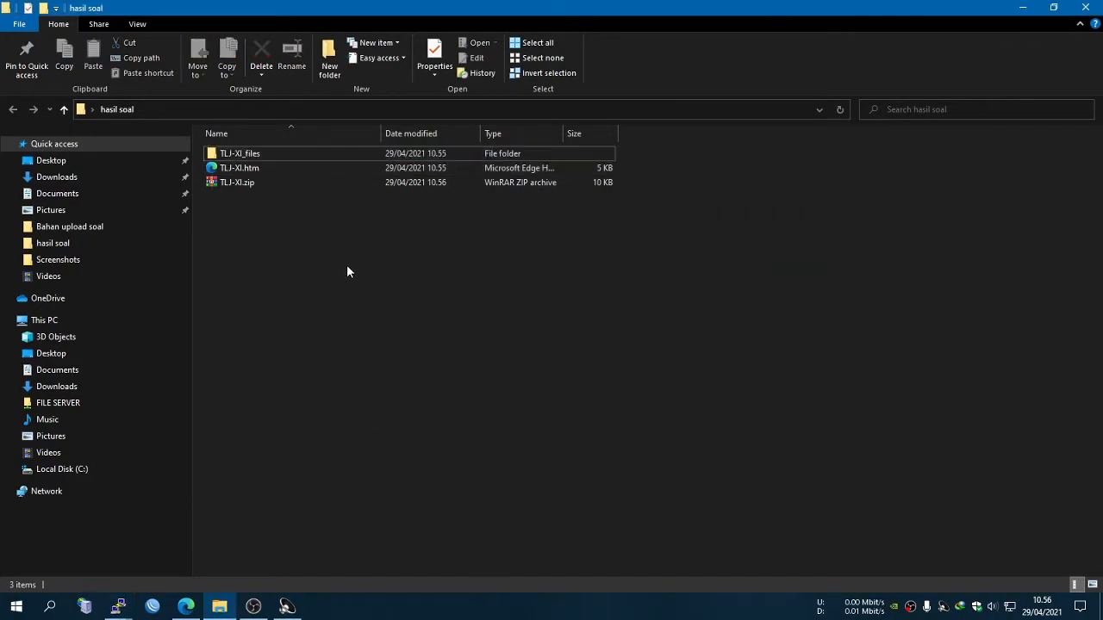
left_click(228, 182)
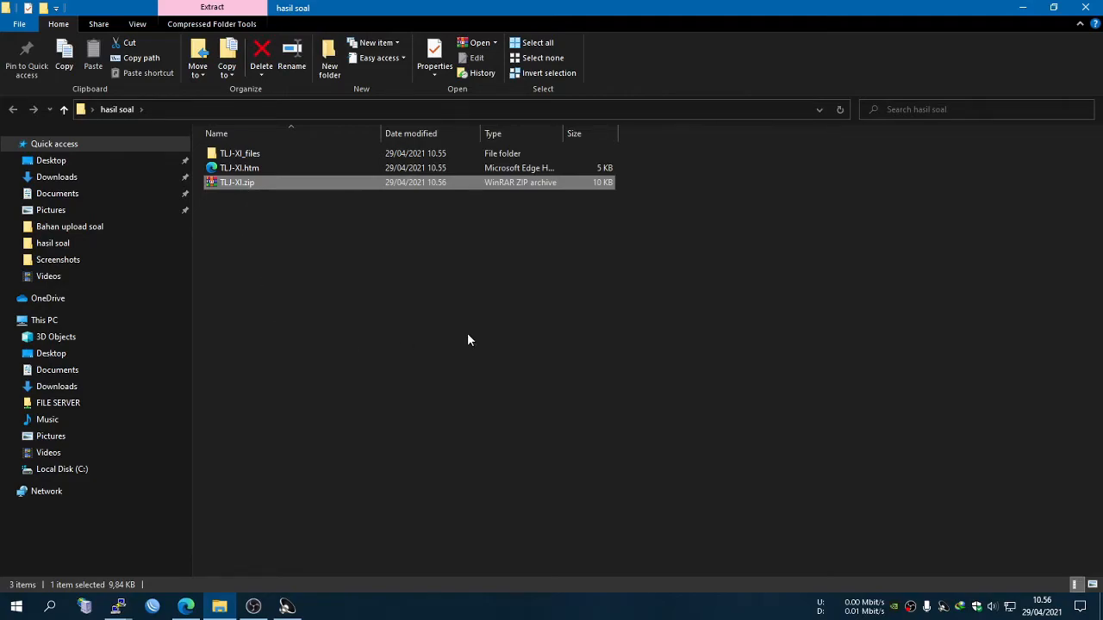
- Switch to FlyExam in the browser, open Soal & Jawaban and choose module TEKNOLOGI LAYANAN JARINGAN with topic Ujian PAS TEKNOLOGI LAYANAN JARINGAN
left_click(185, 607)
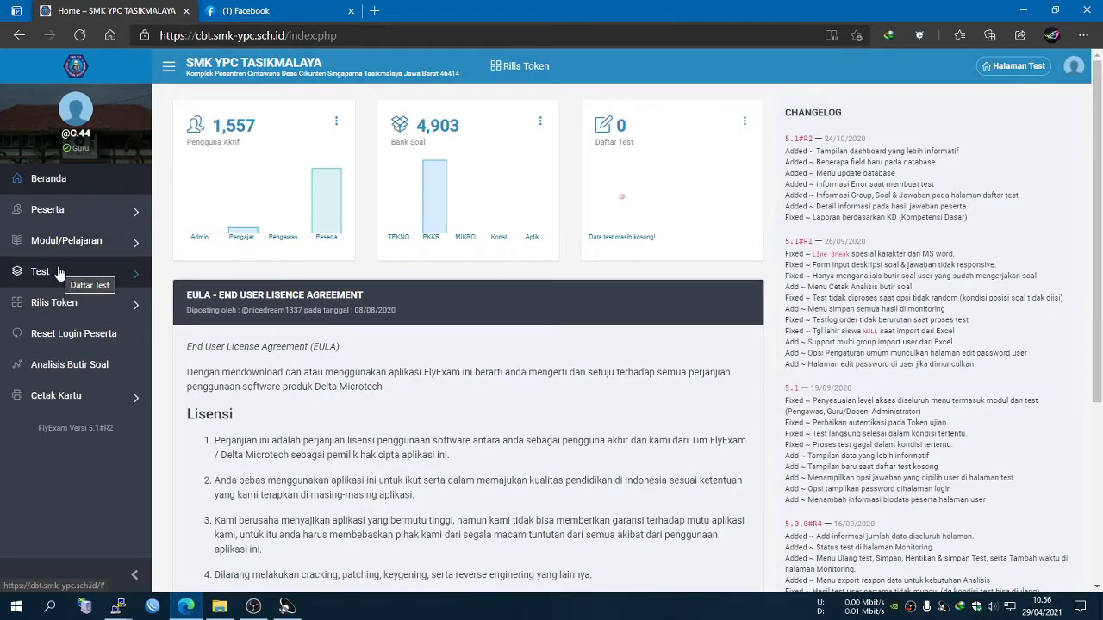
left_click(60, 244)
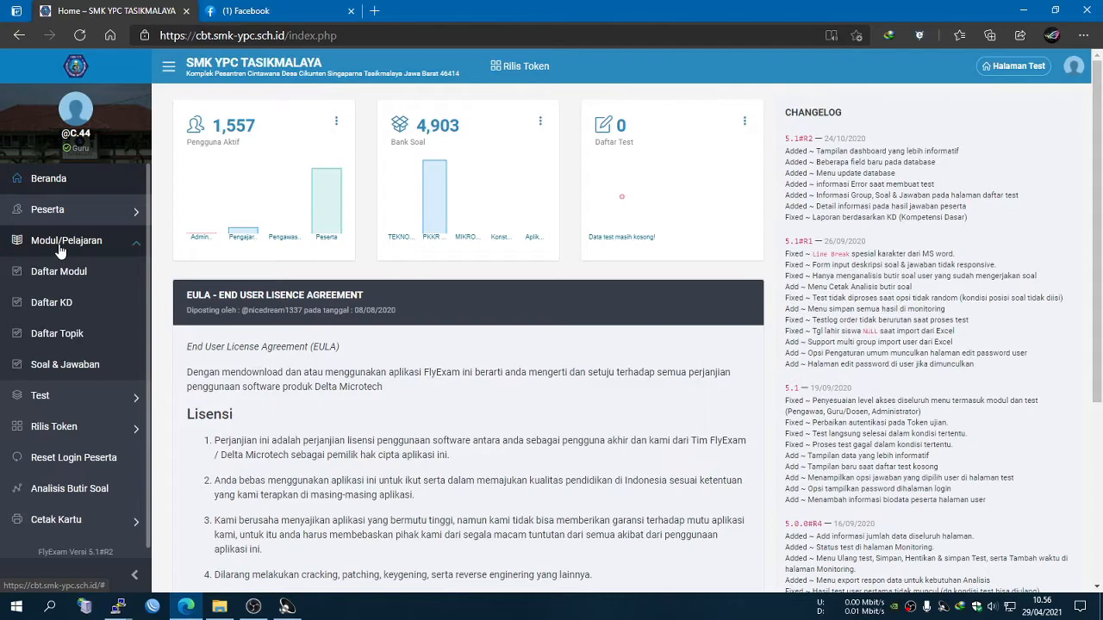
left_click(91, 364)
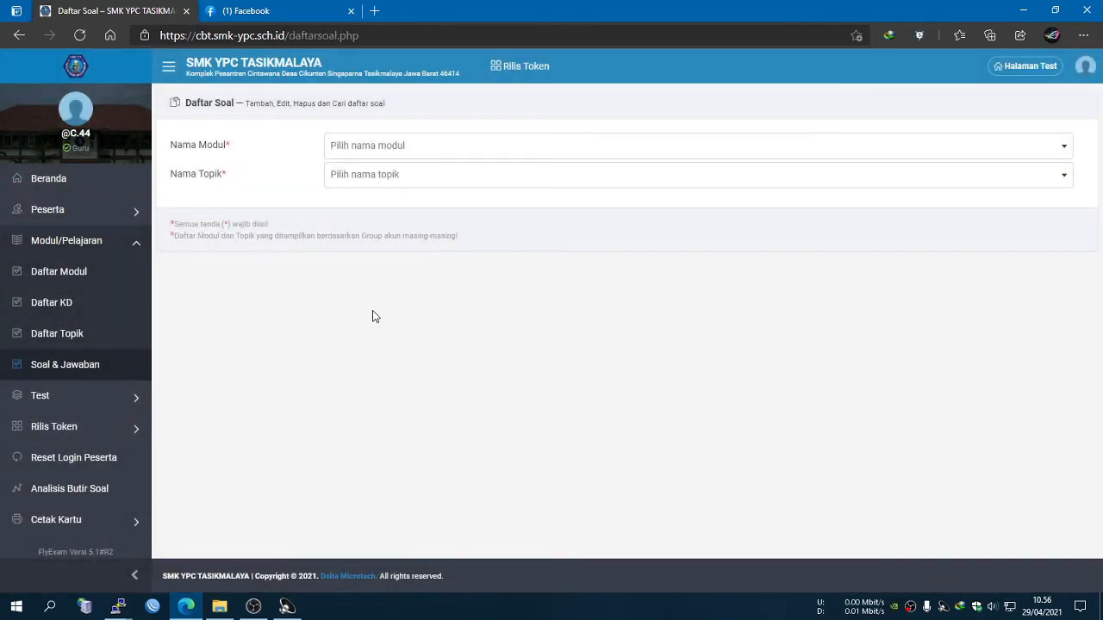
left_click(345, 157)
left_click(346, 207)
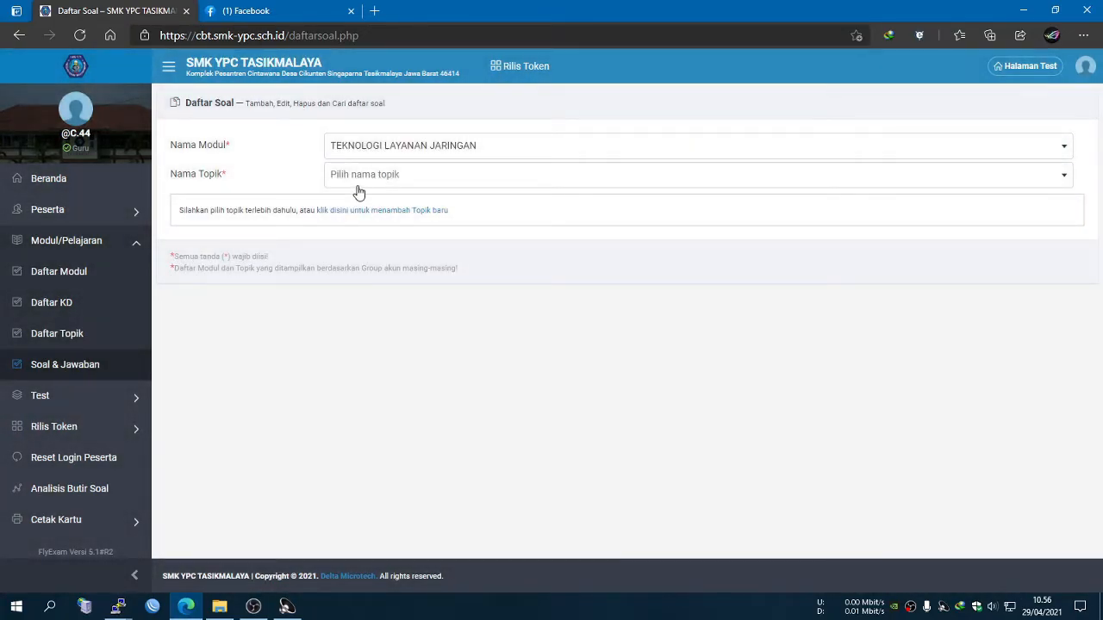
left_click(358, 181)
left_click(360, 225)
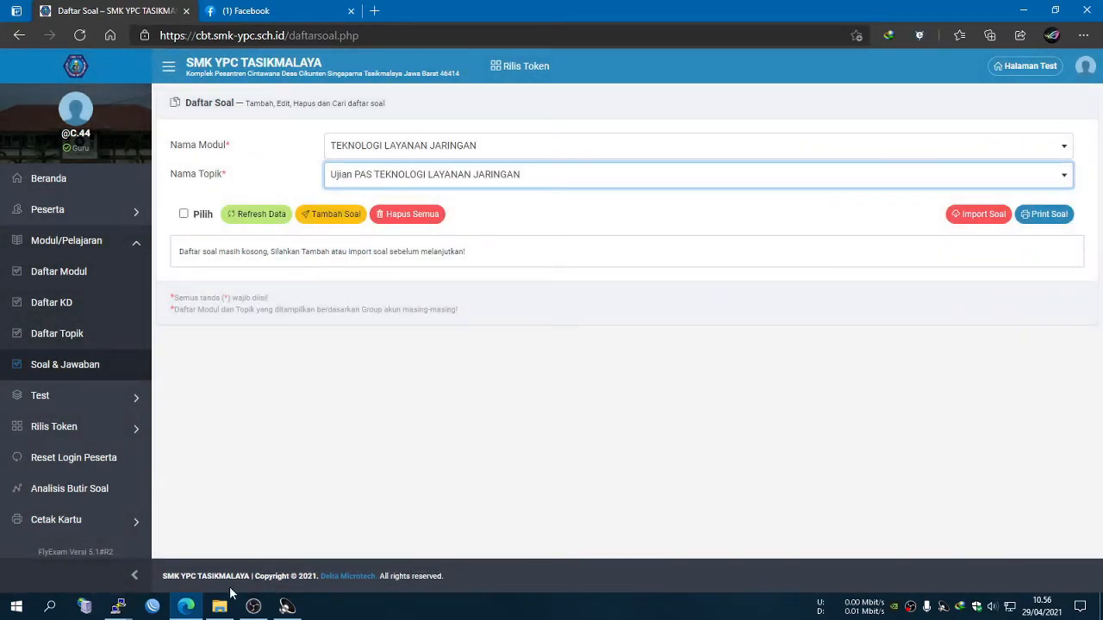
left_click(219, 605)
left_click(60, 162)
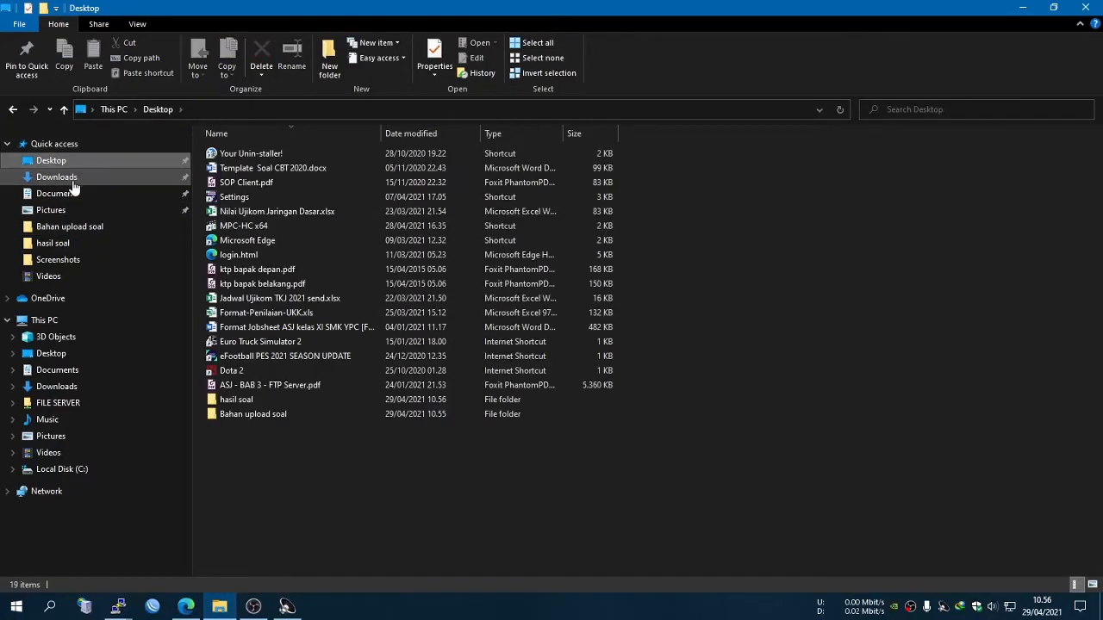
left_click(60, 178)
left_click(58, 193)
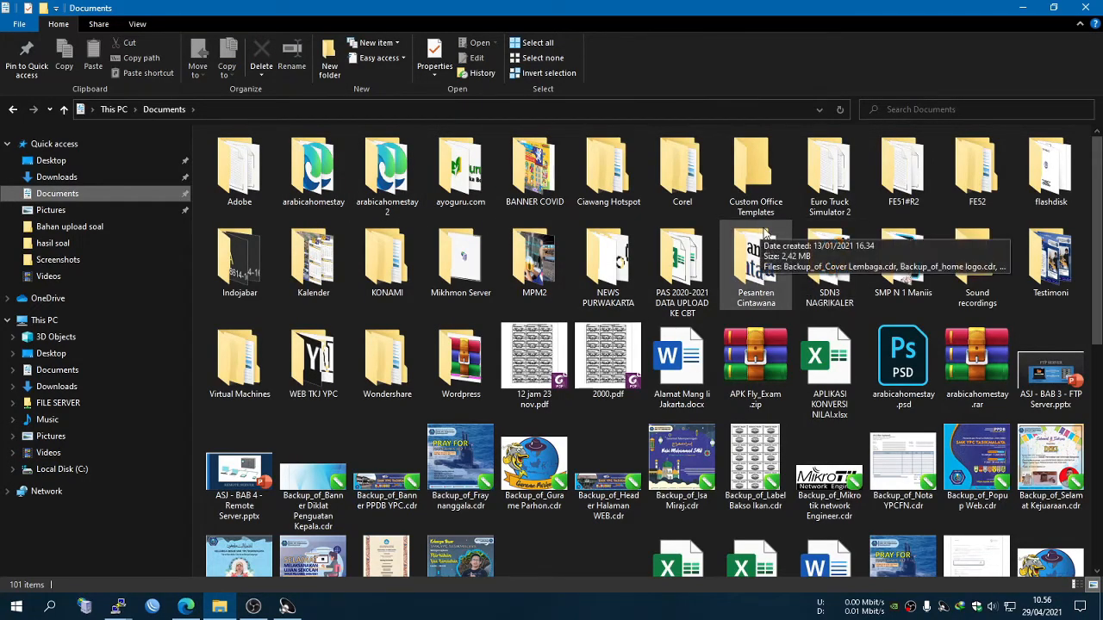
left_click(1021, 8)
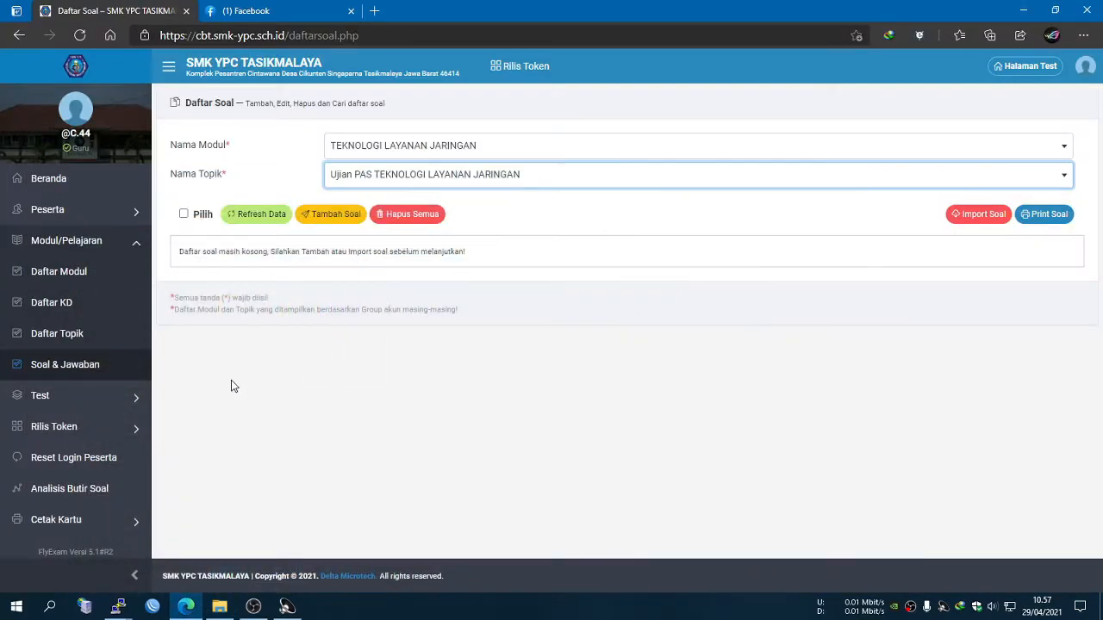
- Check Daftar KD, return to Soal & Jawaban and reselect the TEKNOLOGI LAYANAN JARINGAN module with its Ujian PAS topic
left_click(70, 310)
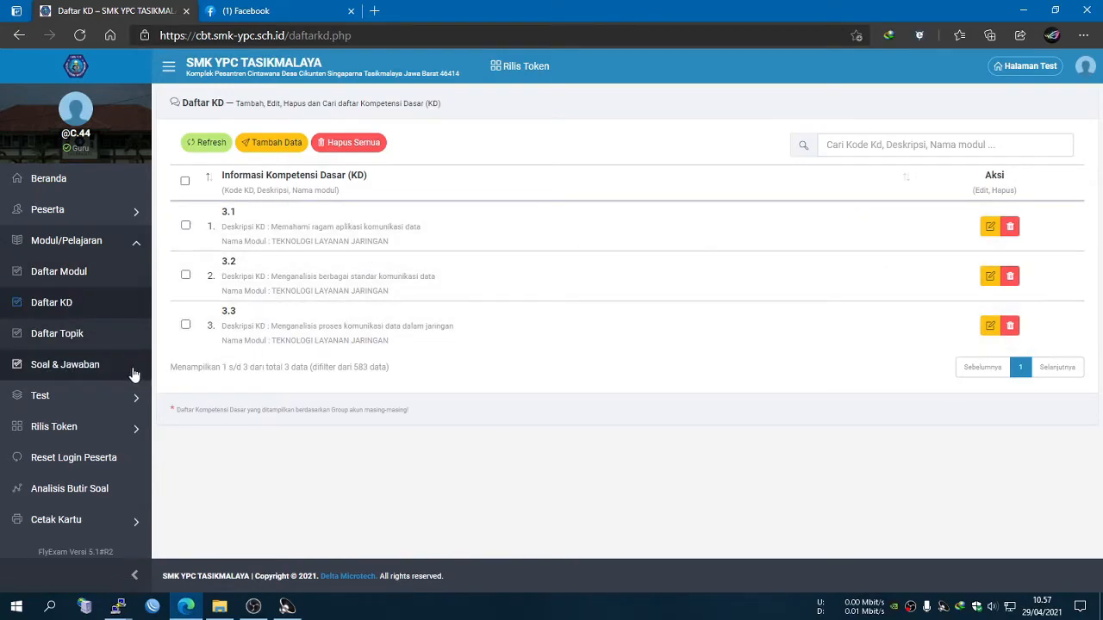
left_click(57, 369)
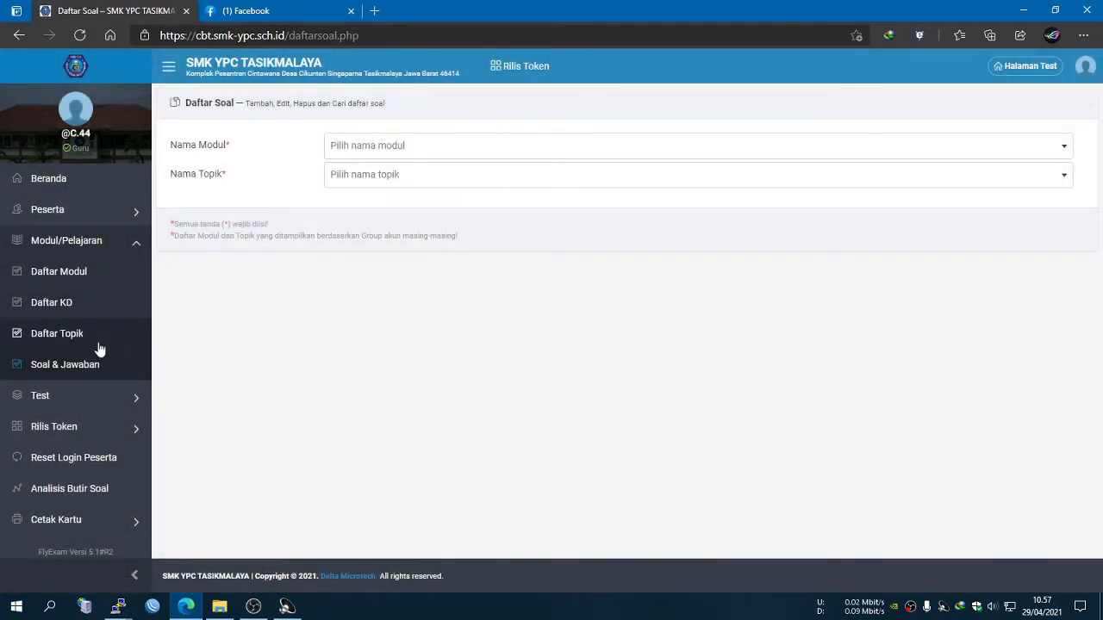
left_click(81, 365)
left_click(344, 148)
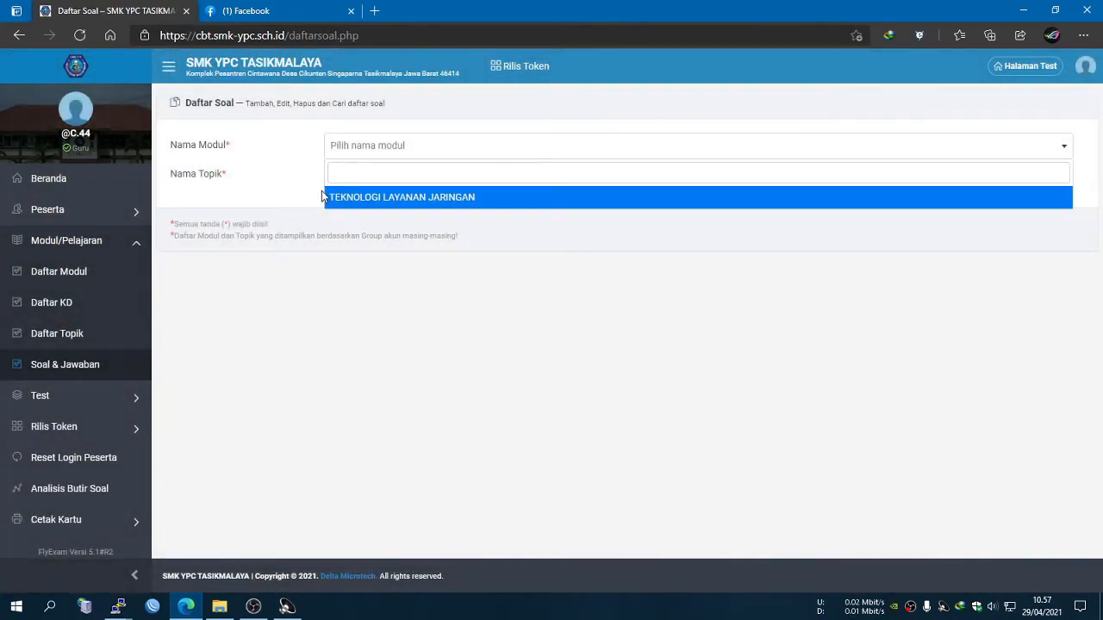
left_click(353, 197)
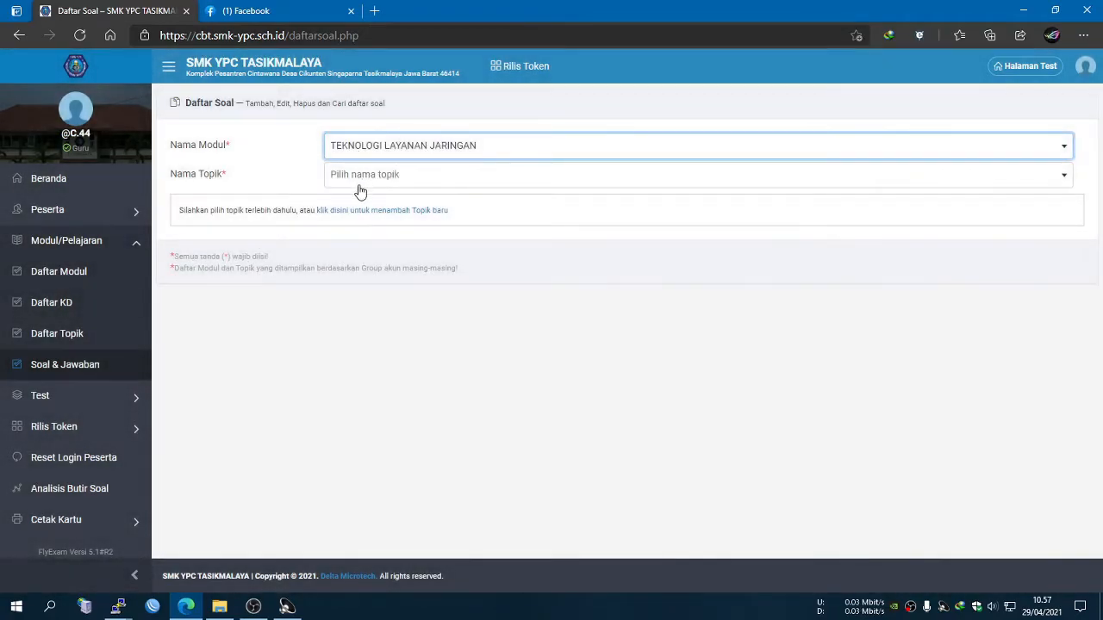
left_click(352, 175)
left_click(379, 228)
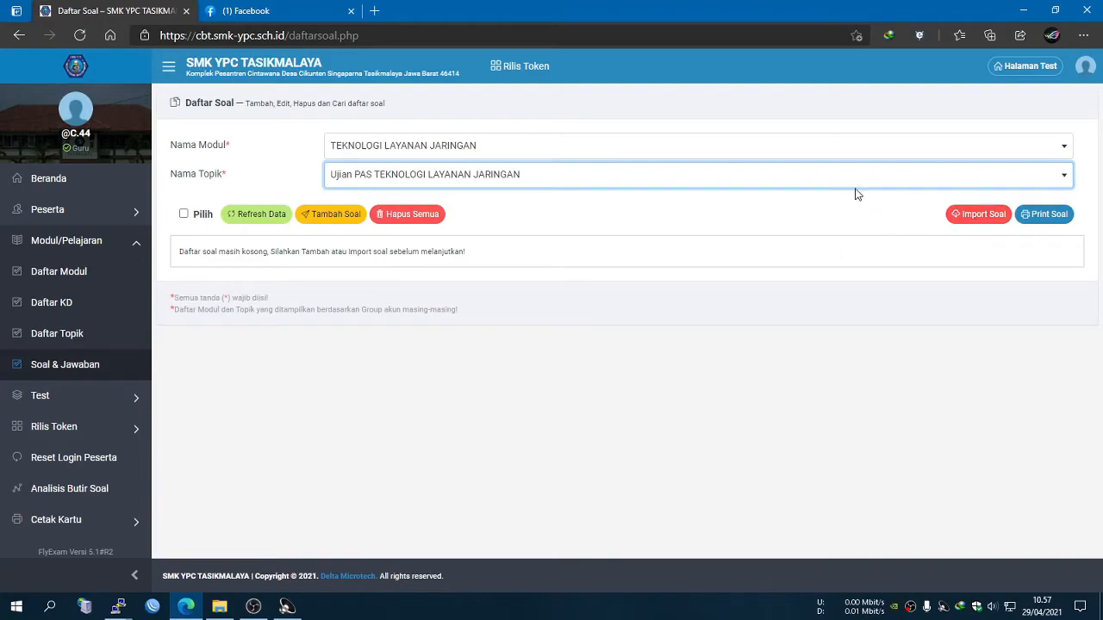
- Import TLJ-XI.zip from the Desktop's hasil soal folder as the questions for the selected topic
left_click(972, 219)
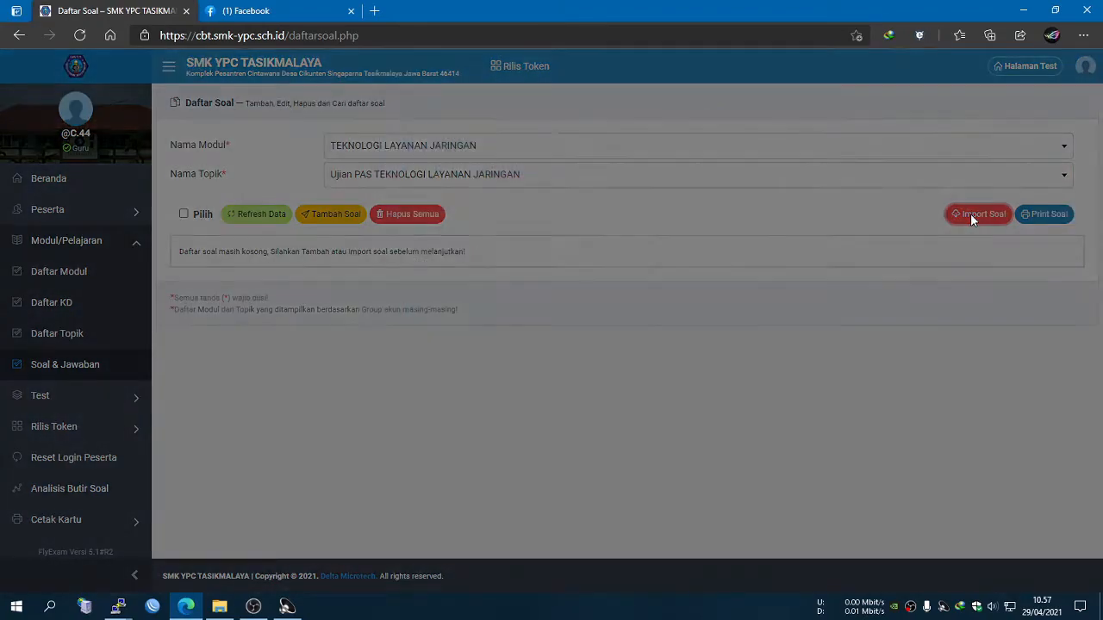
left_click(448, 358)
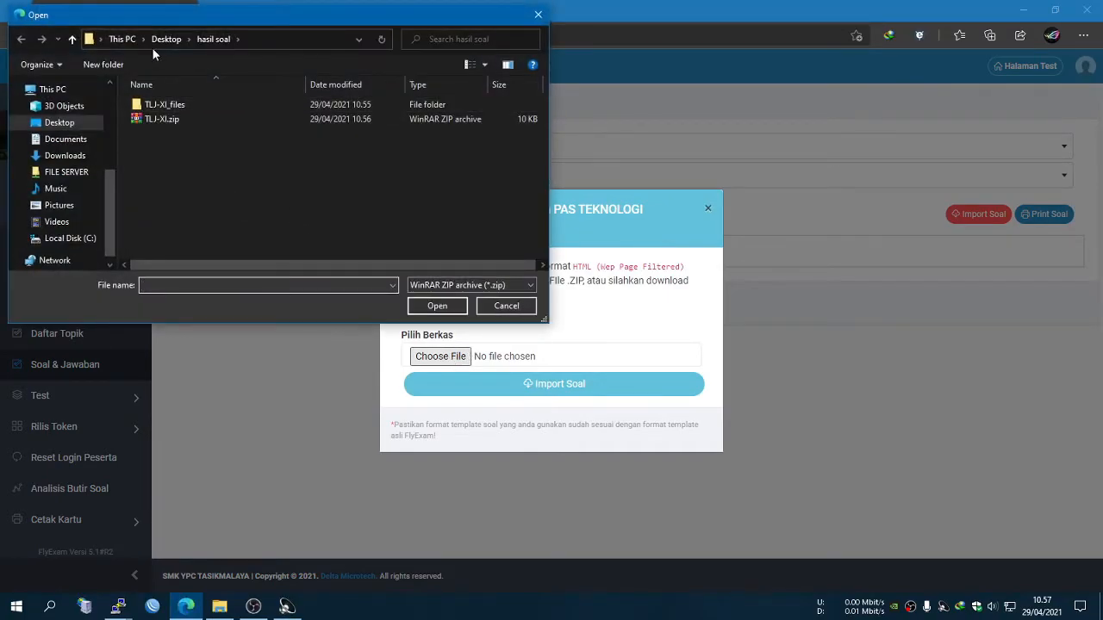
left_click(69, 125)
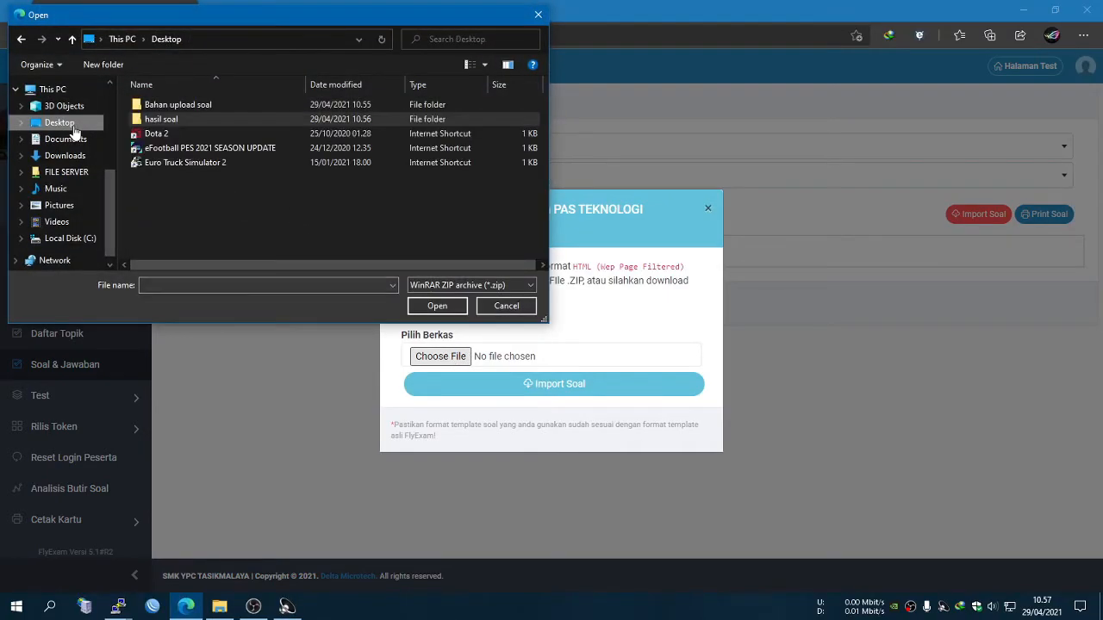
double_click(152, 120)
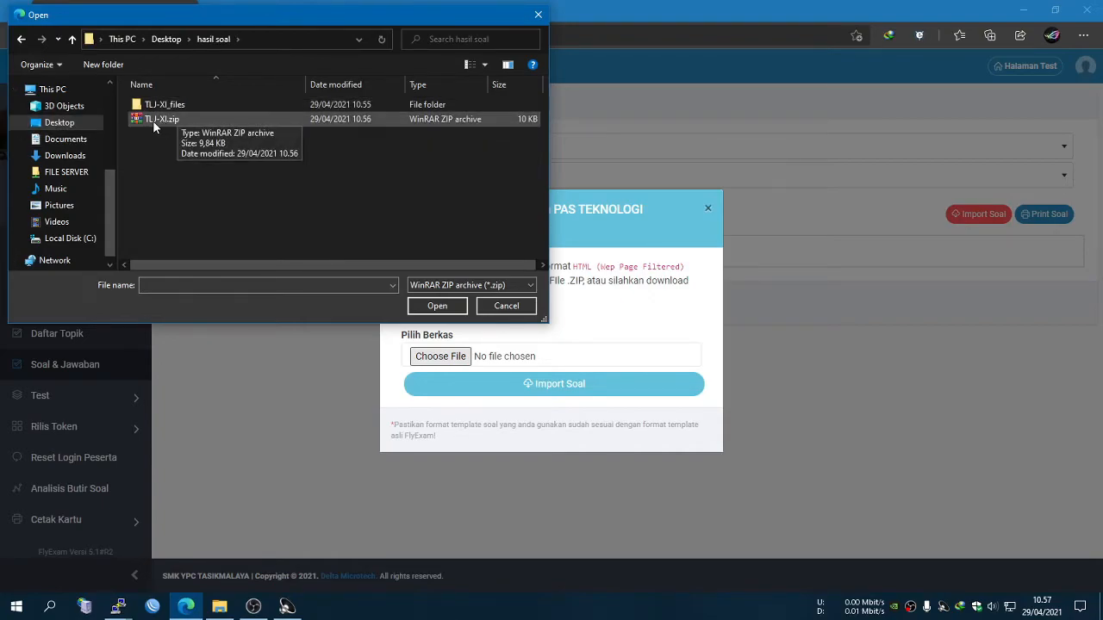
left_click(154, 122)
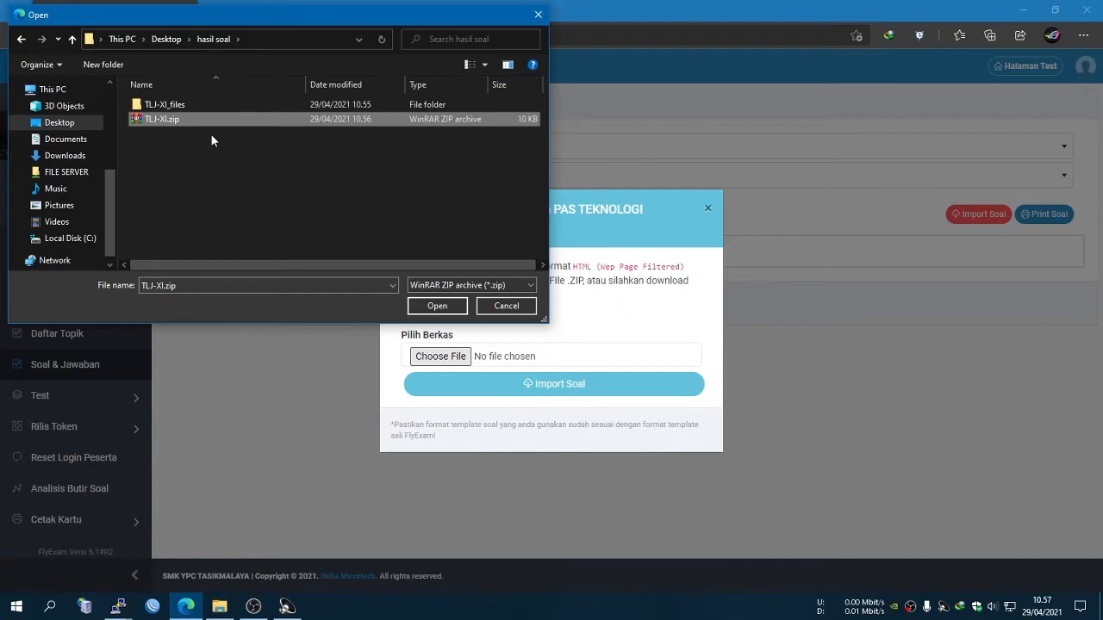
left_click(433, 308)
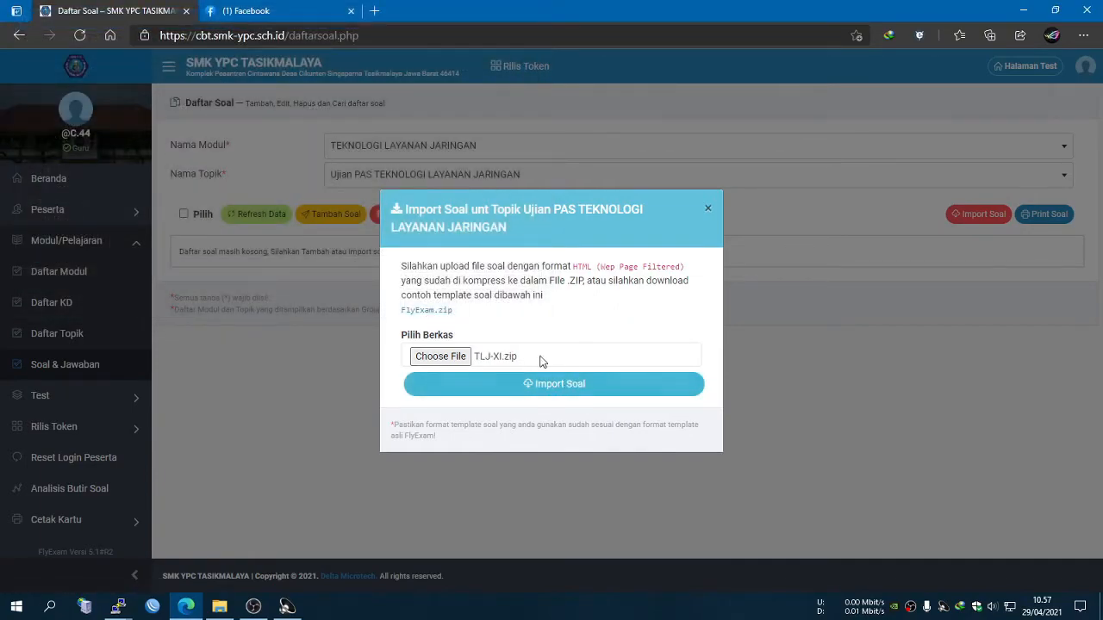
left_click(569, 385)
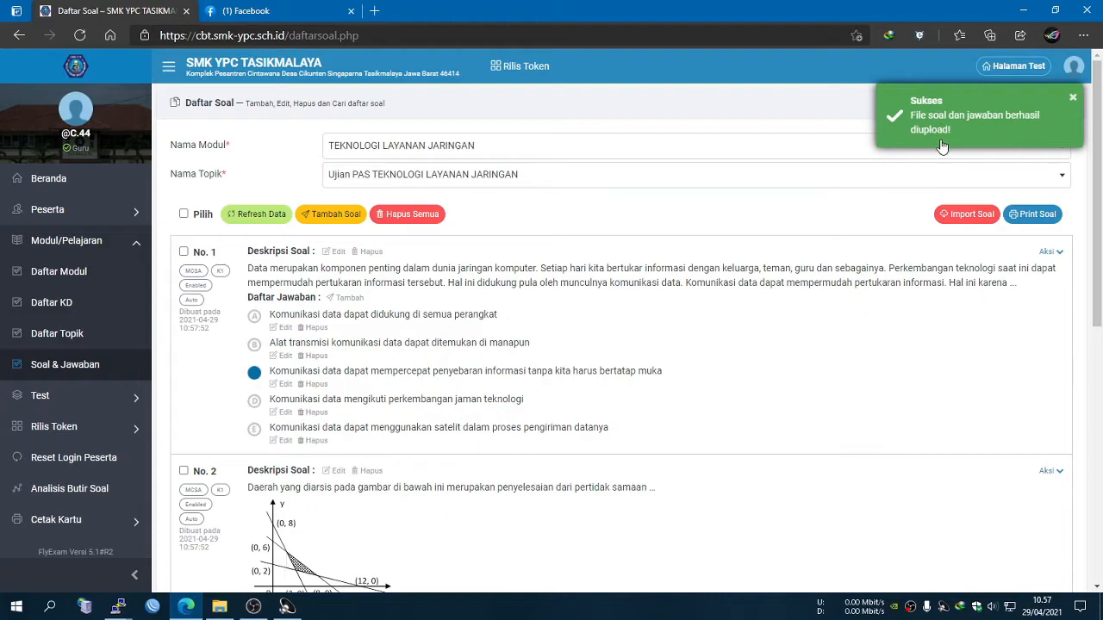
- Review the imported question list and highlight the text and answer options of question No. 1
scroll(472, 285, "down", 4)
scroll(443, 296, "up", 4)
left_click_drag(247, 272, 546, 420)
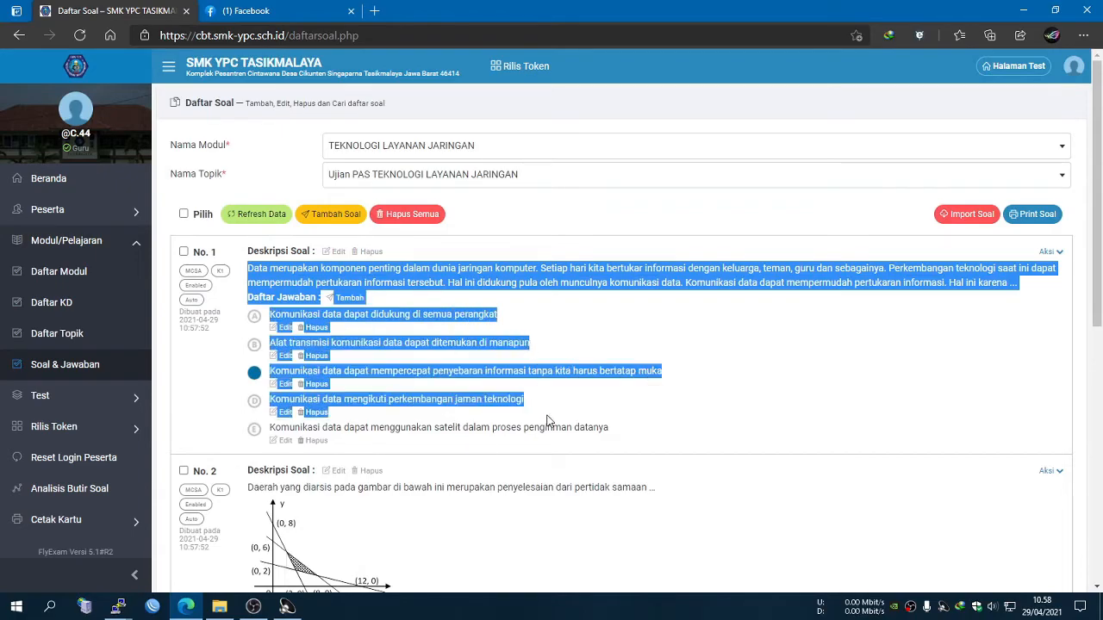
- Clear the text highlight and examine imported questions No. 1 to No. 3 with their answer options
left_click(632, 427)
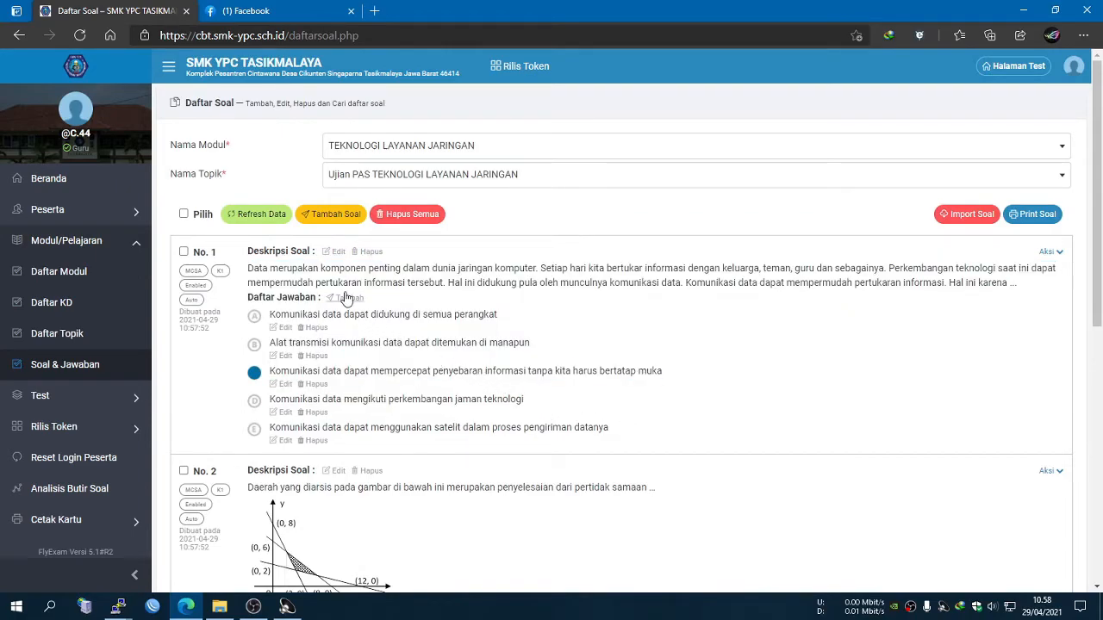
scroll(359, 266, "down", 1)
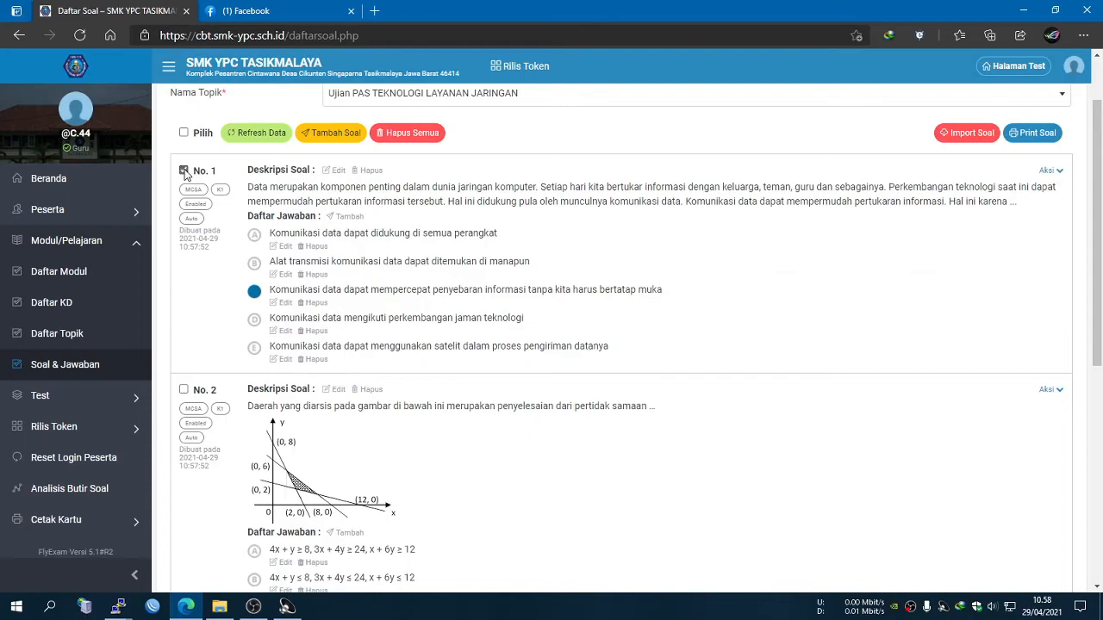
scroll(251, 320, "down", 1)
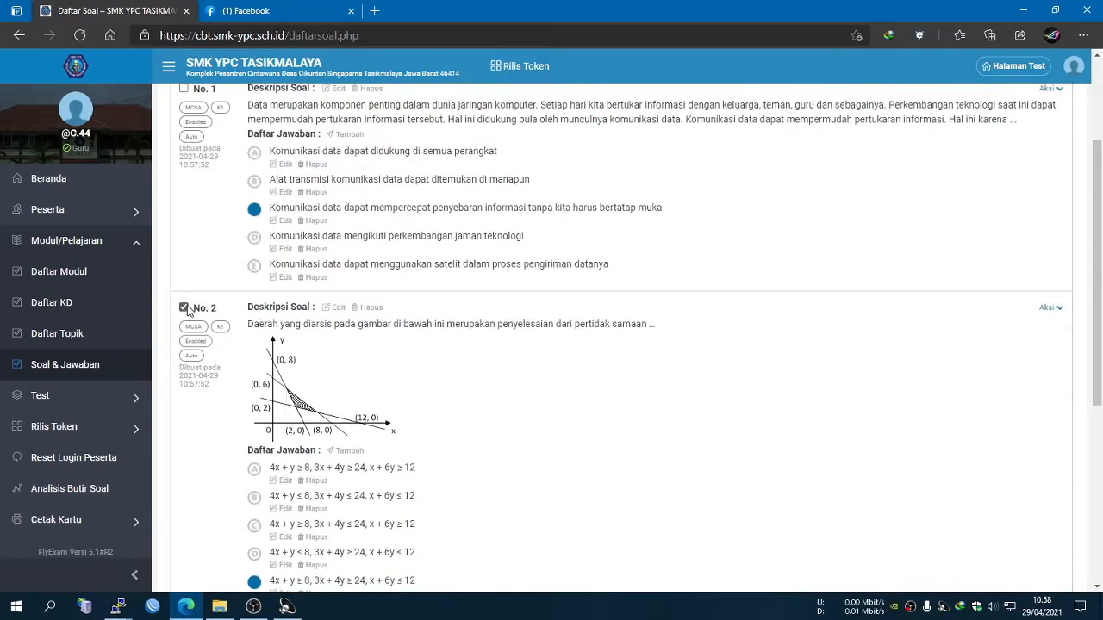
scroll(249, 363, "down", 3)
scroll(334, 401, "down", 2)
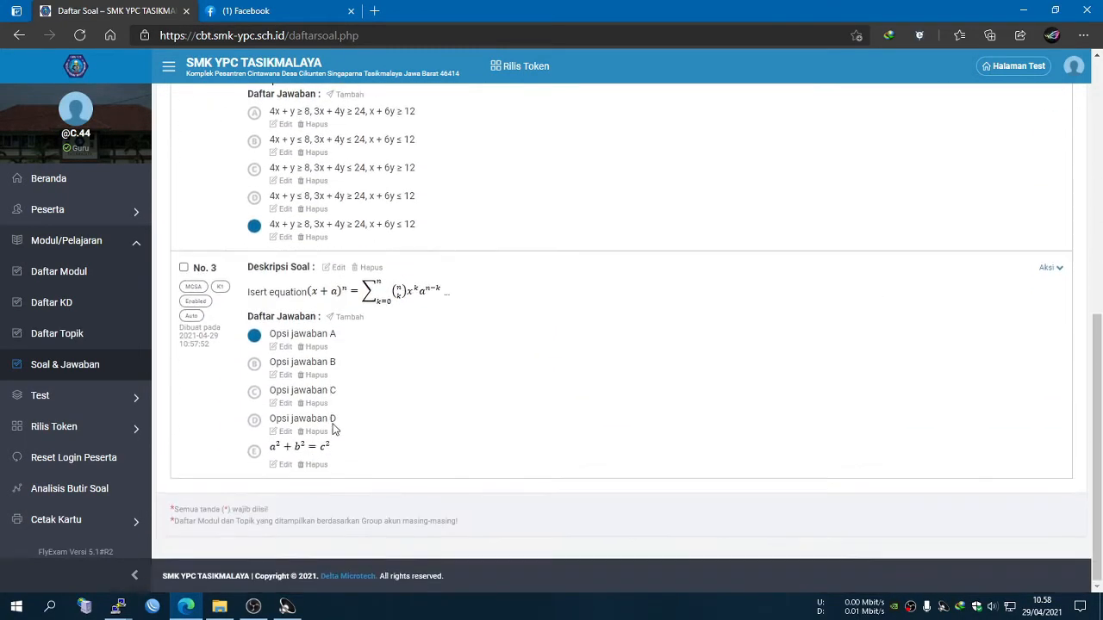
- Open question No. 3 for editing, keep KD 3.3 - Menganalisis proses komunikasi data dalam jaringan selected and save the question
left_click(335, 268)
left_click(450, 229)
left_click(586, 381)
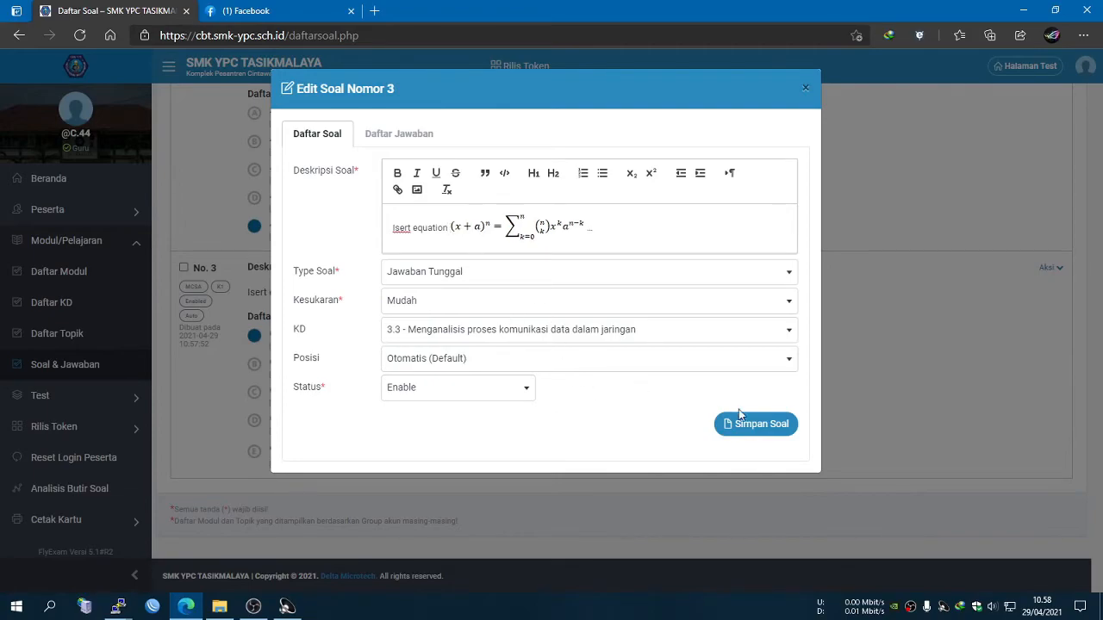
left_click(606, 334)
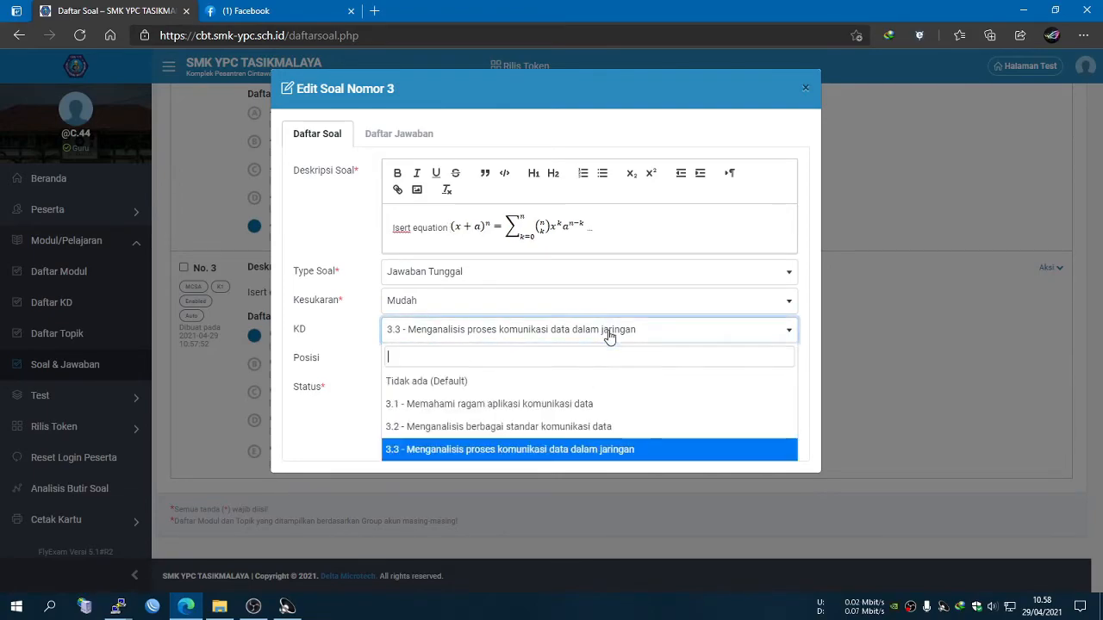
left_click(609, 336)
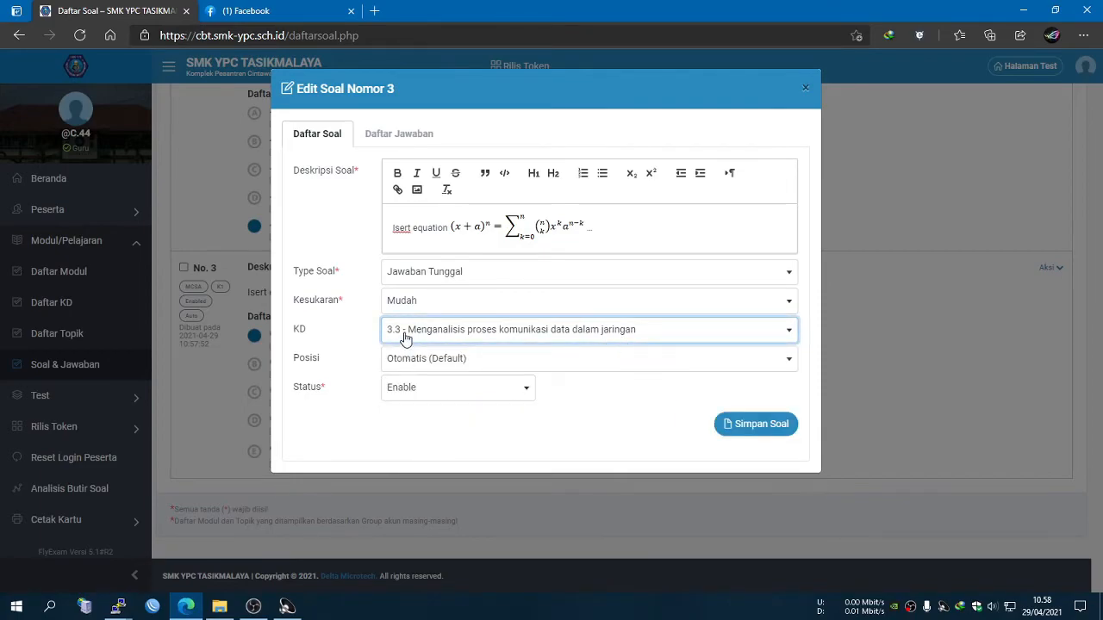
left_click(737, 423)
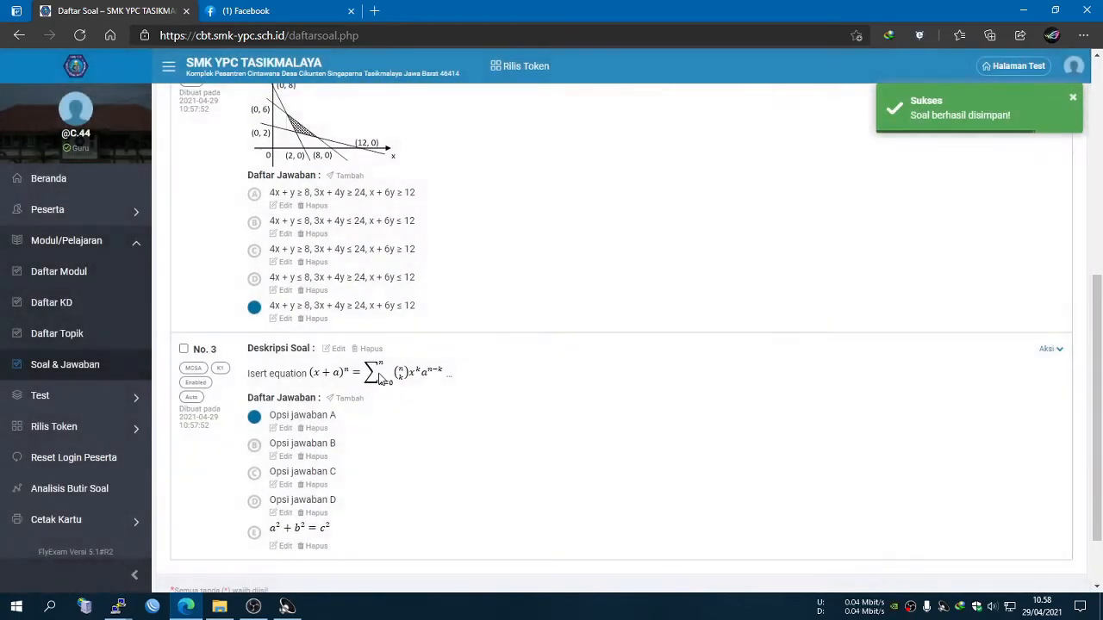
- Check the marked correct answers of all three imported questions in the list
scroll(258, 422, "up", 1)
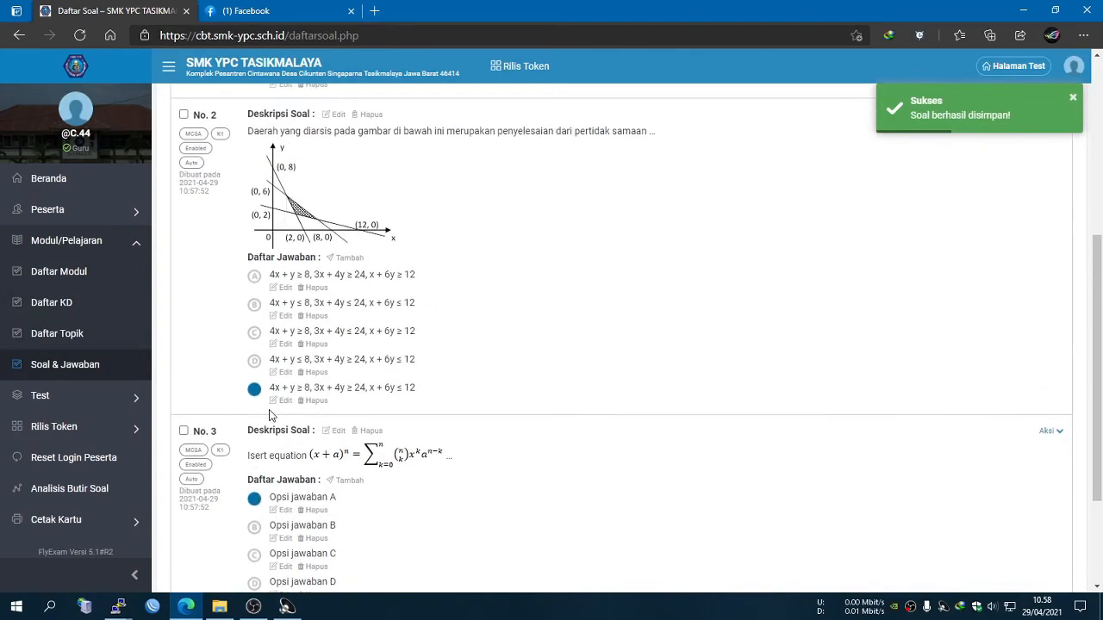
scroll(272, 394, "up", 3)
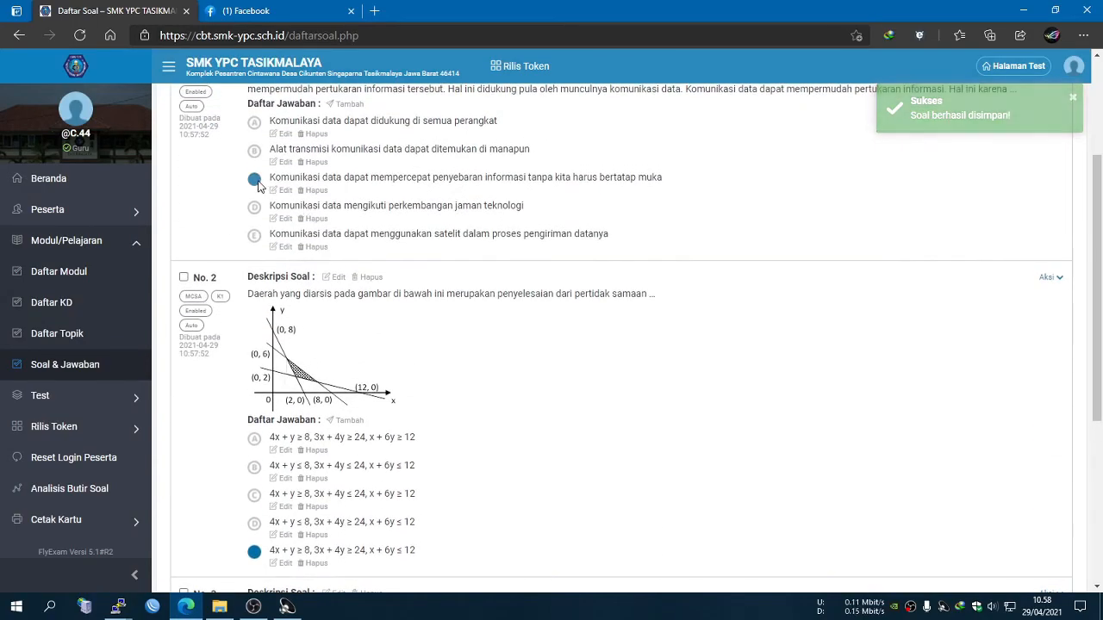
scroll(616, 246, "down", 2)
scroll(616, 246, "down", 2)
scroll(706, 244, "up", 5)
scroll(694, 247, "down", 6)
scroll(682, 249, "up", 1)
scroll(685, 247, "up", 5)
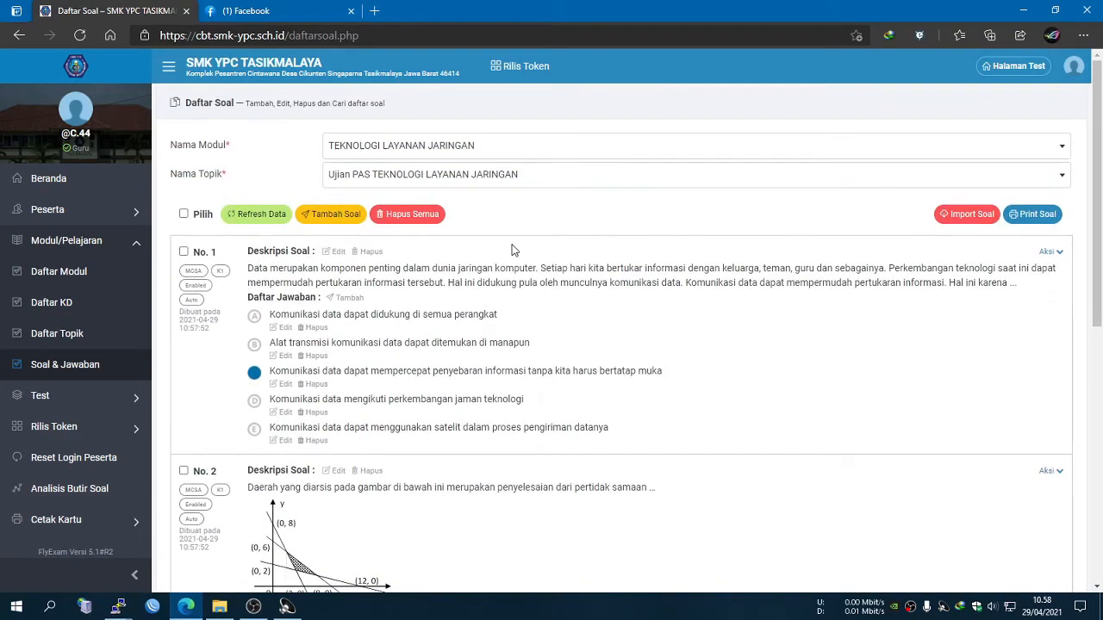
- Close the Facebook tab and look through the whole question list once more
left_click(351, 10)
scroll(508, 377, "down", 3)
scroll(505, 376, "up", 3)
scroll(319, 293, "down", 5)
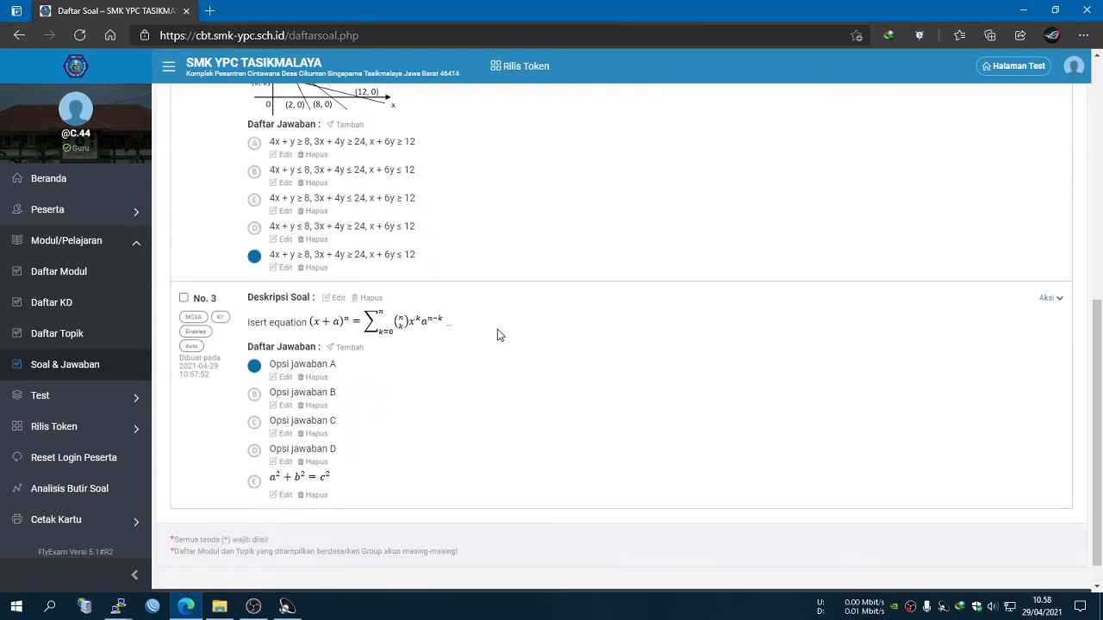
scroll(595, 337, "up", 5)
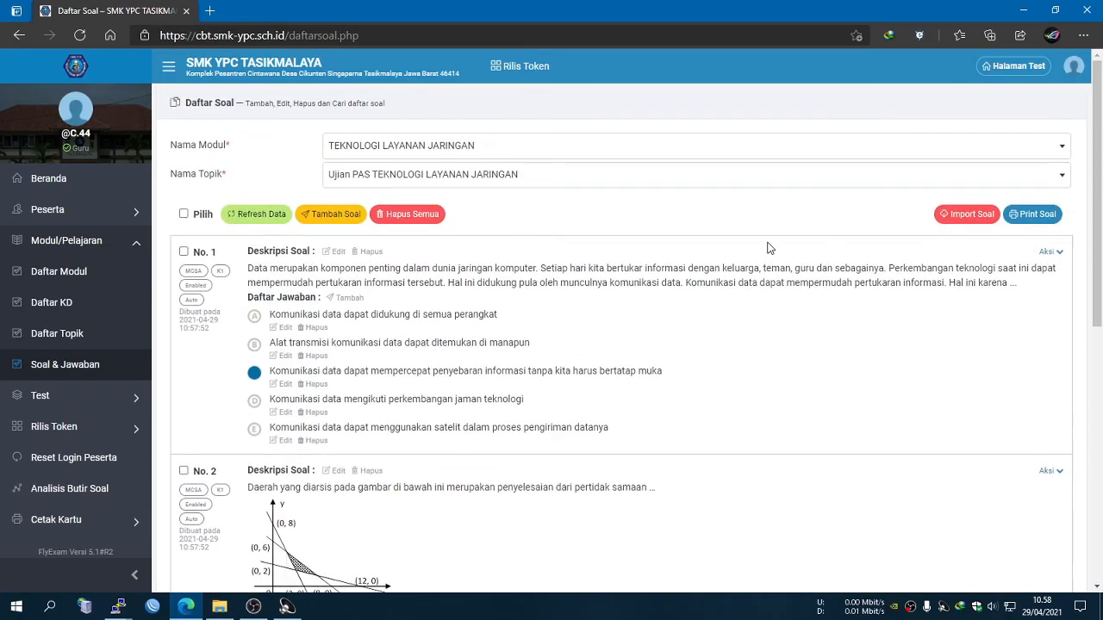
- Log out of the teacher account and minimize the browser window
left_click(1074, 66)
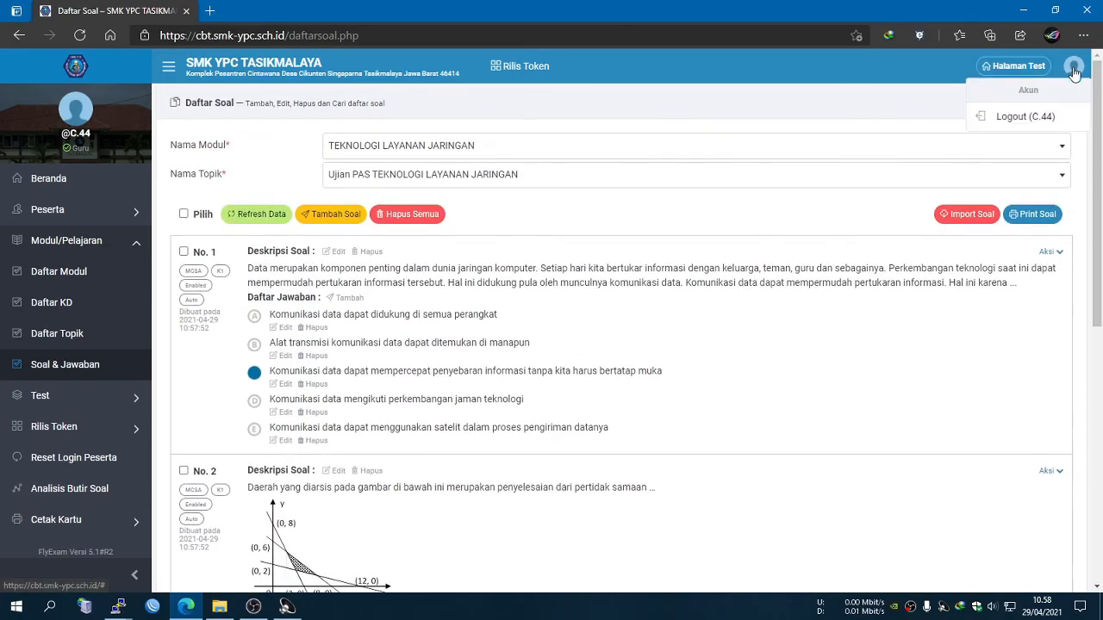
left_click(1011, 117)
left_click(1023, 10)
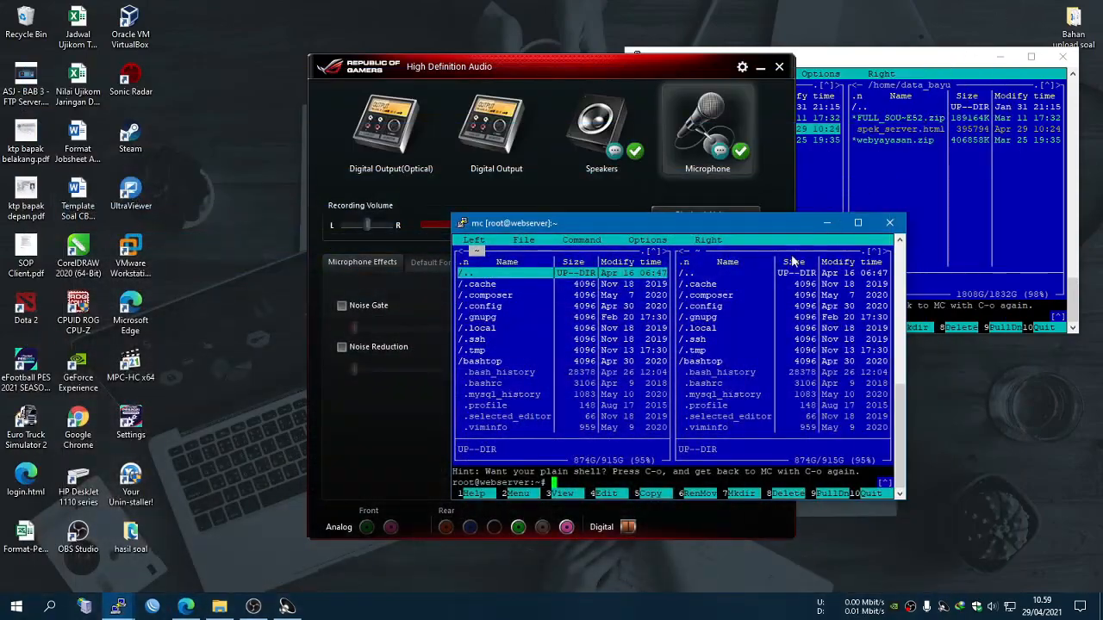
- Switch to the OBS Studio window
left_click(253, 606)
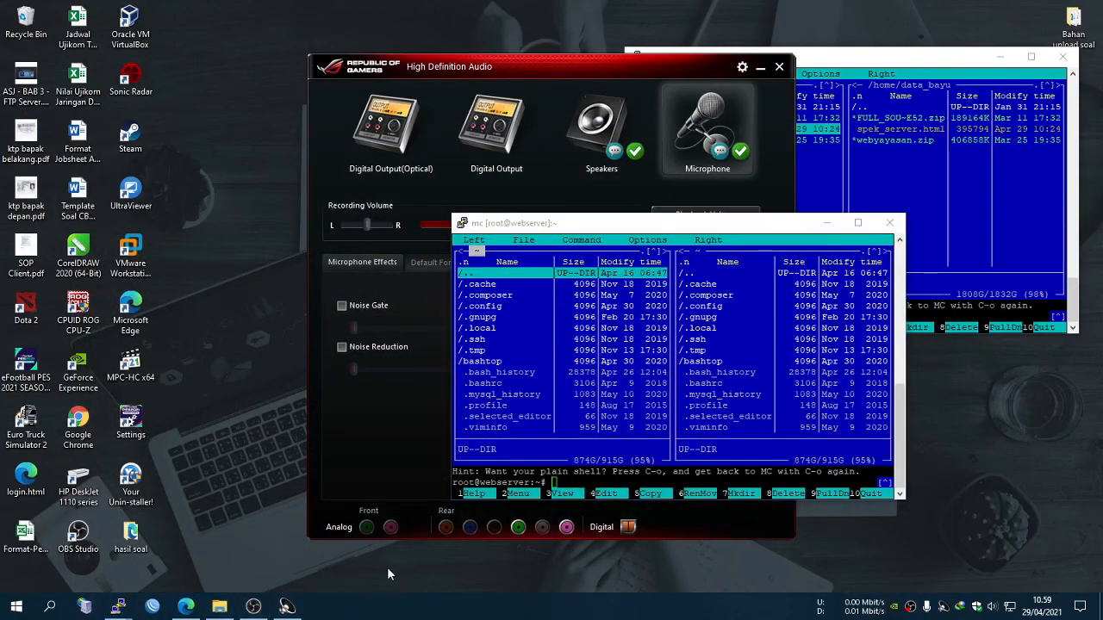
left_click(269, 560)
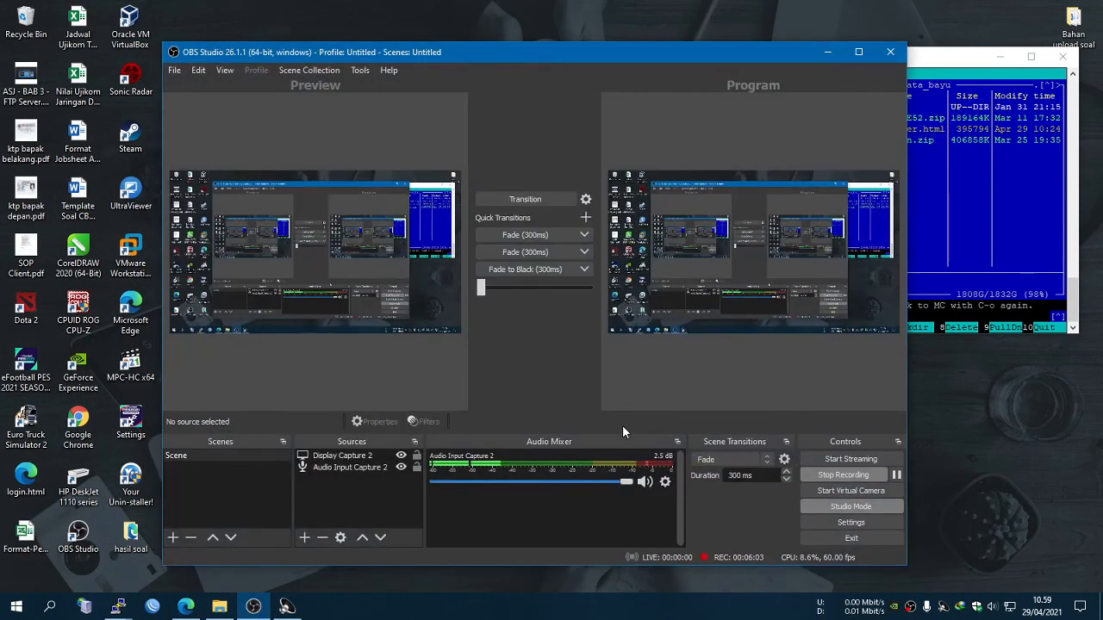